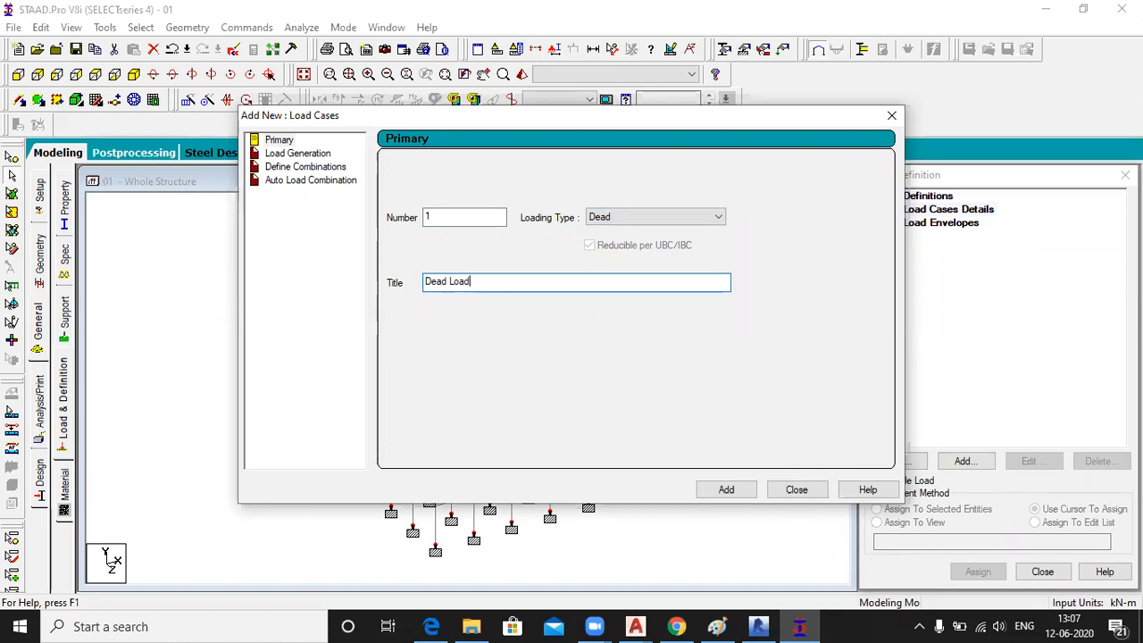
- Add the Dead Load case and a second primary load case of type Live titled "Live Load"
{"action": "key", "text": "Return"}
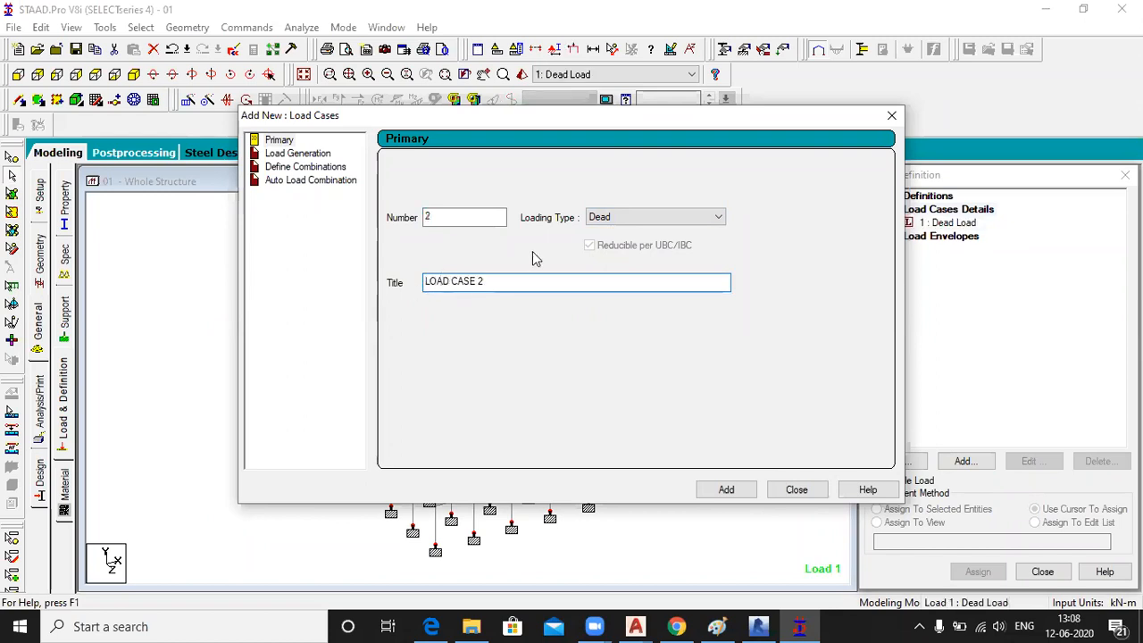
{"action": "left_click", "coordinate": [615, 222]}
{"action": "left_click", "coordinate": [614, 244]}
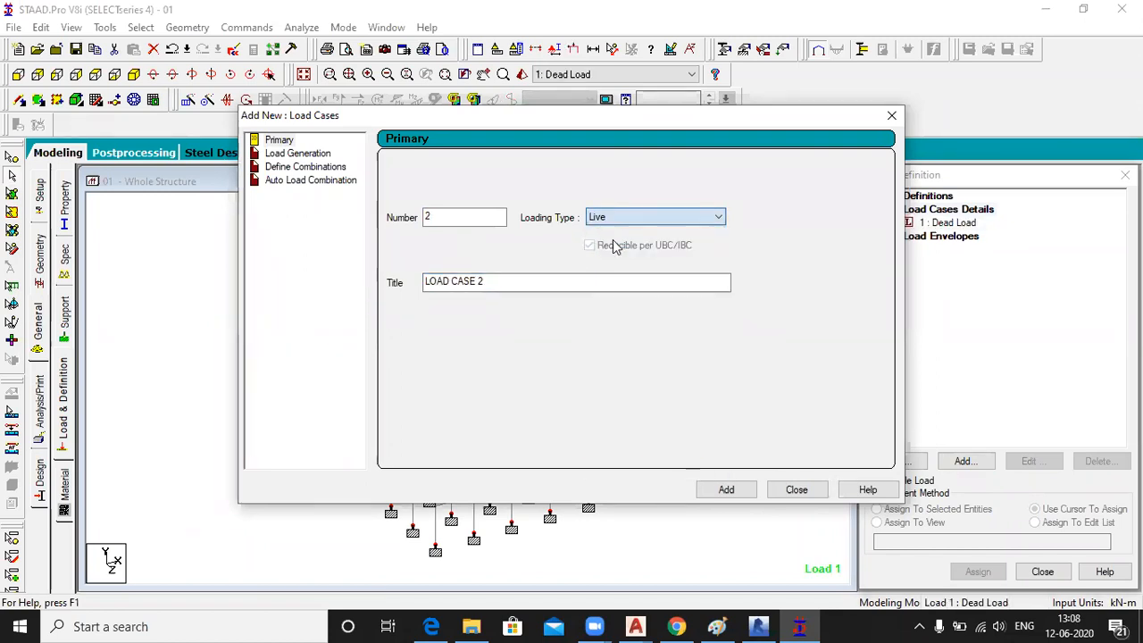
{"action": "left_click_drag", "start_coordinate": [501, 283], "coordinate": [377, 277]}
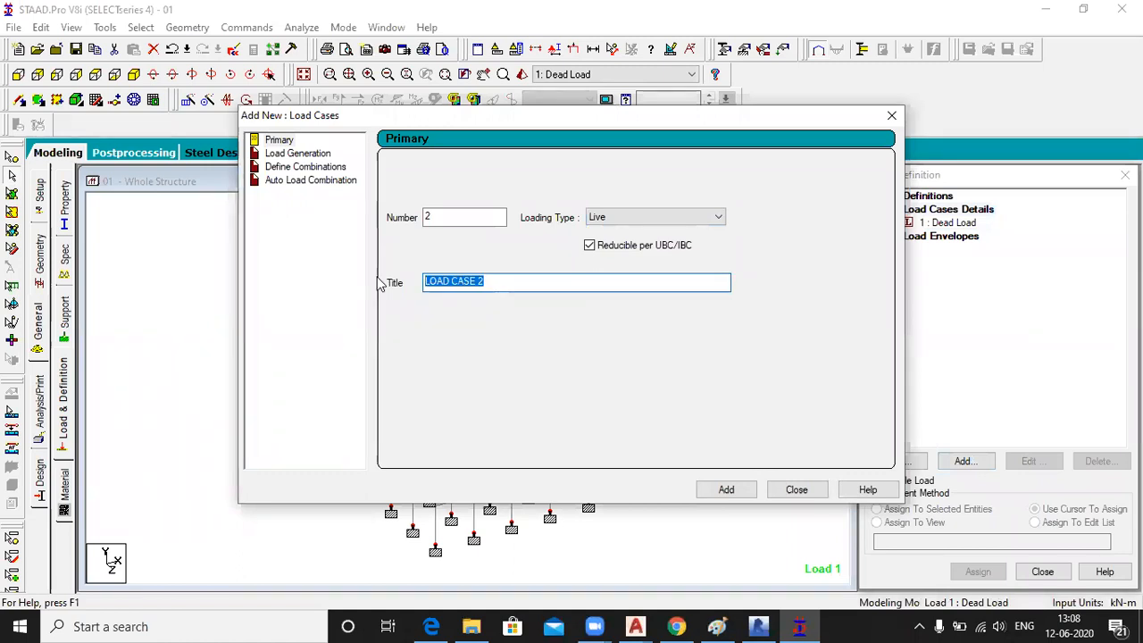
{"action": "type", "text": "Live"}
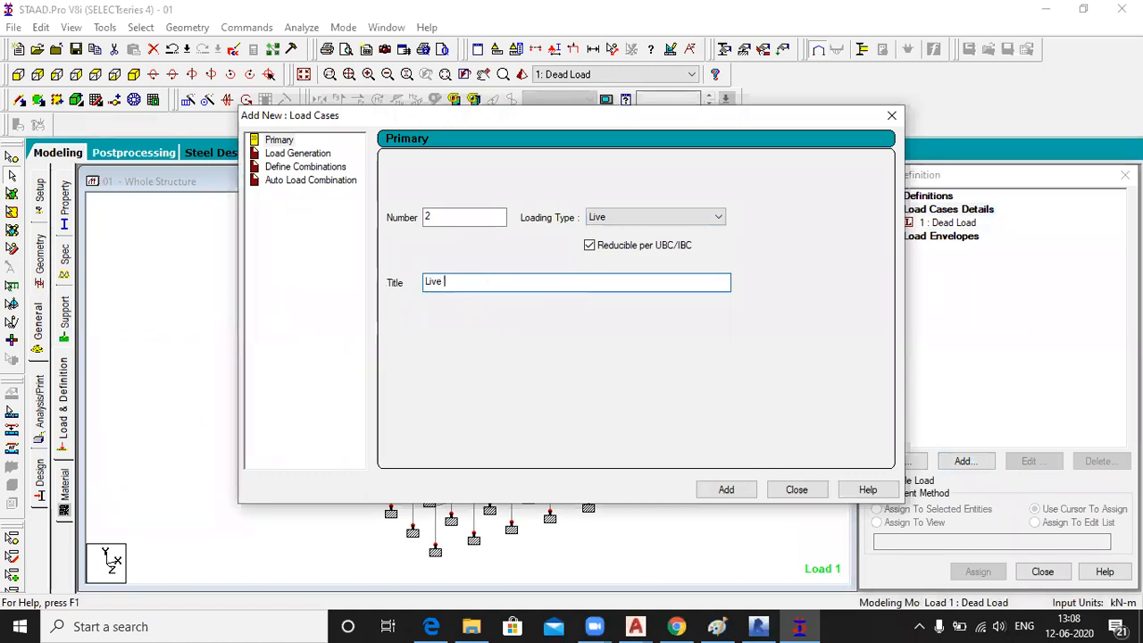
{"action": "type", "text": " Load"}
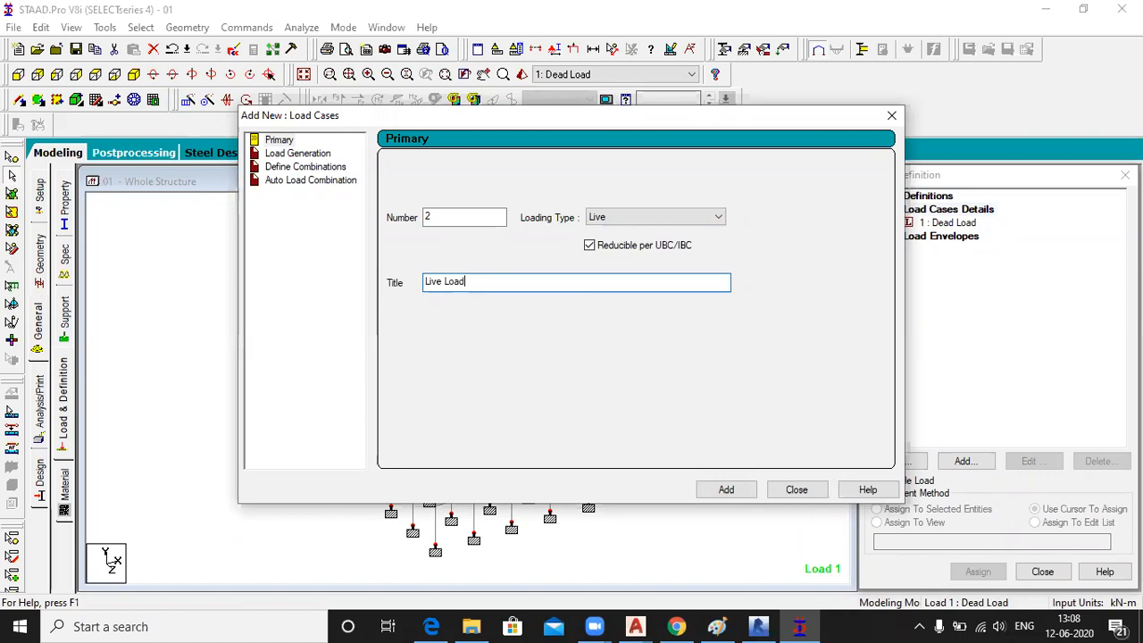
{"action": "key", "text": "Return"}
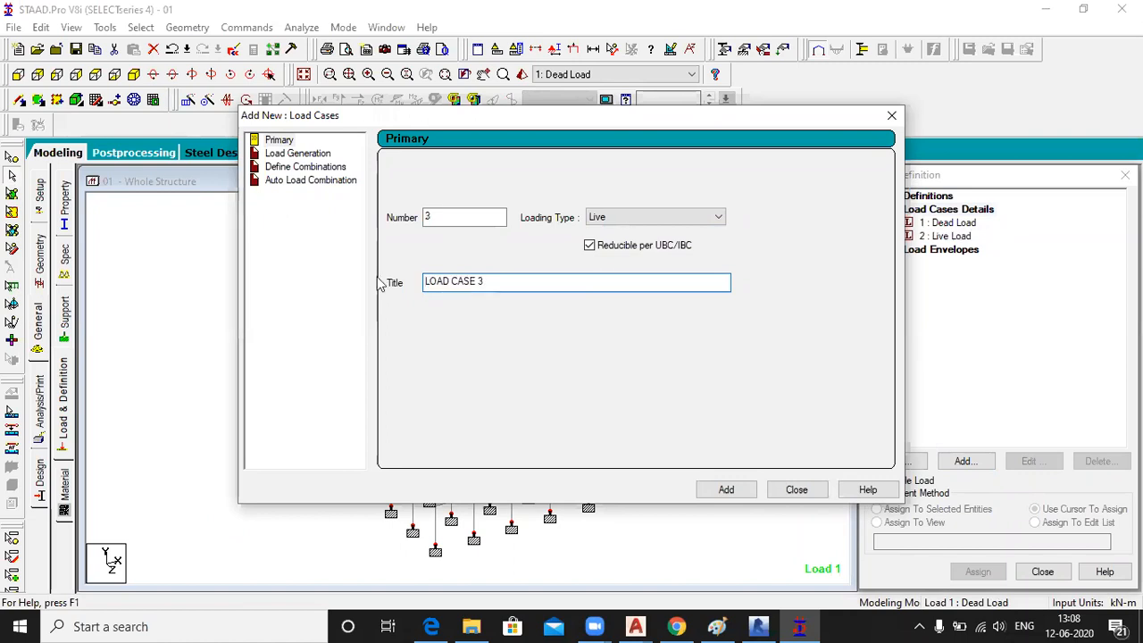
{"action": "left_click", "coordinate": [794, 490]}
- Add a selfweight load in the Y direction with factor -1 to the Dead Load case
{"action": "left_click", "coordinate": [939, 224]}
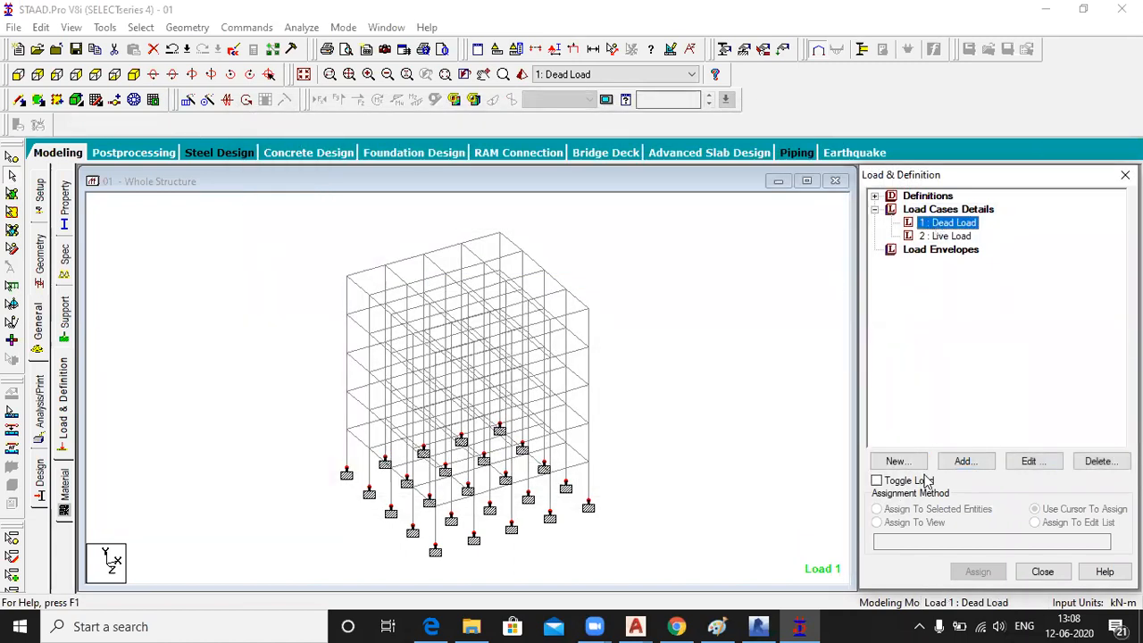
{"action": "left_click", "coordinate": [966, 462]}
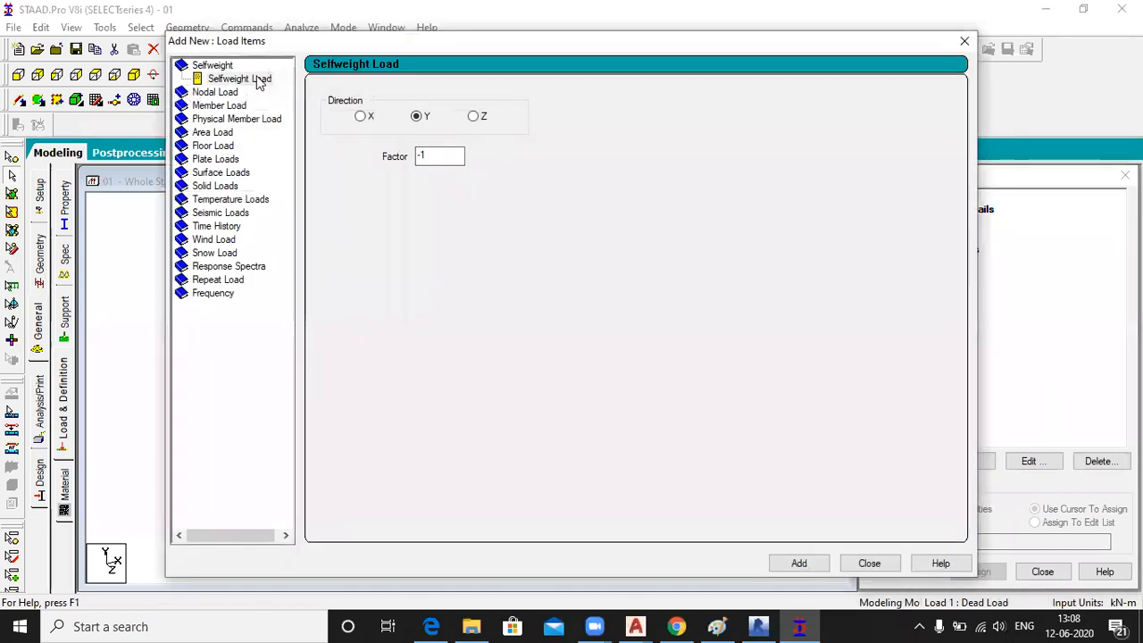
{"action": "left_click", "coordinate": [258, 81]}
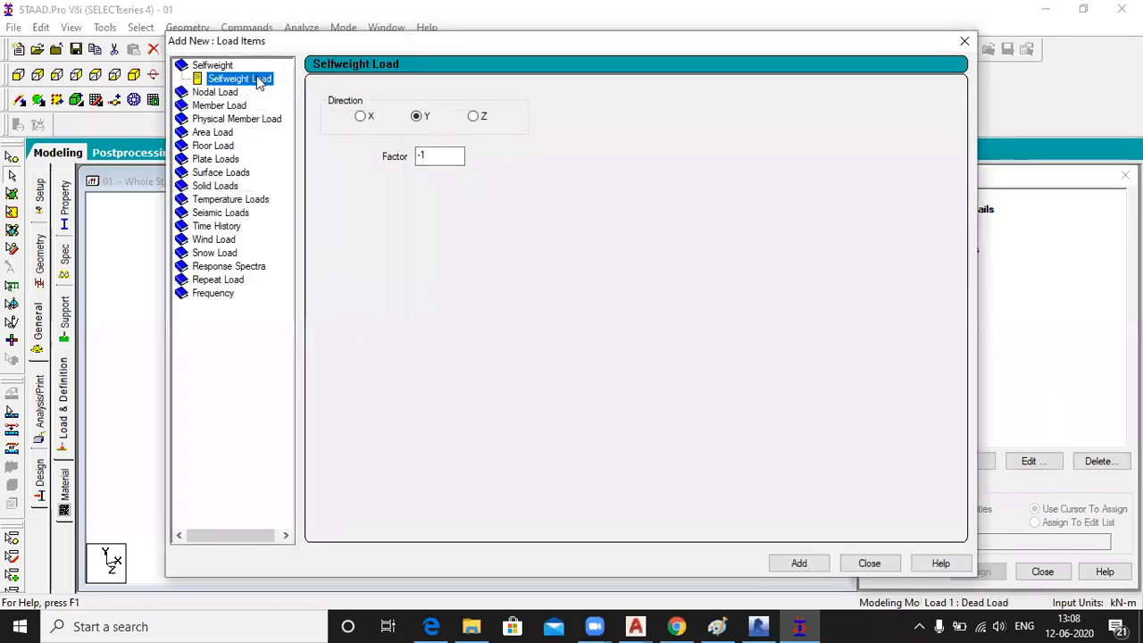
{"action": "left_click", "coordinate": [813, 564]}
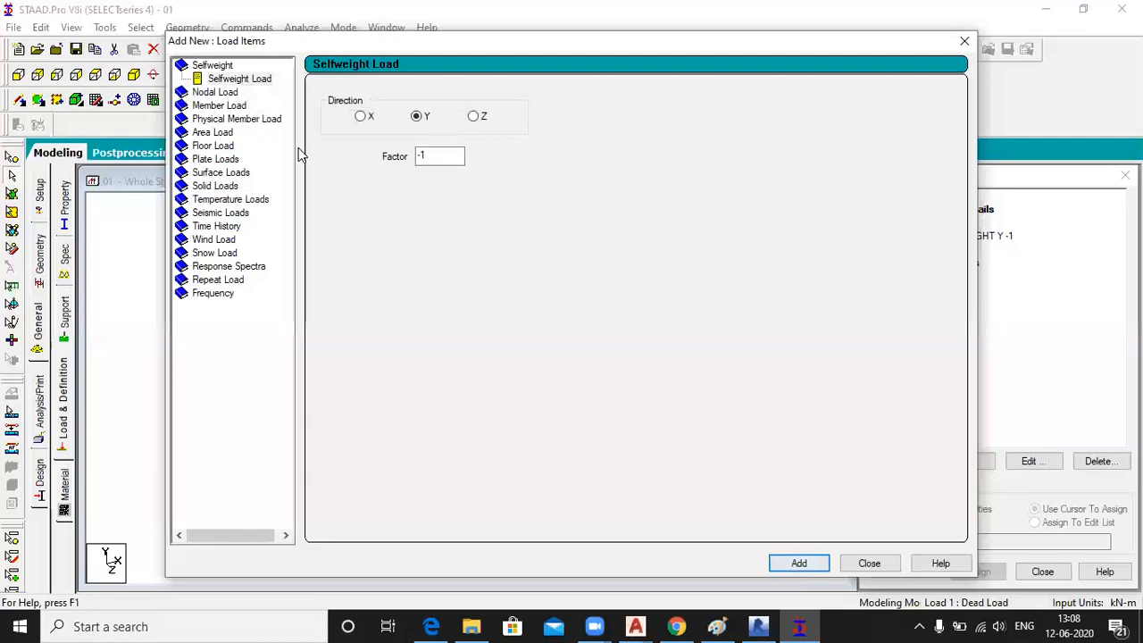
- Add a uniform member force of -10 kN/m in the GY direction to the Dead Load case
{"action": "left_click", "coordinate": [215, 105]}
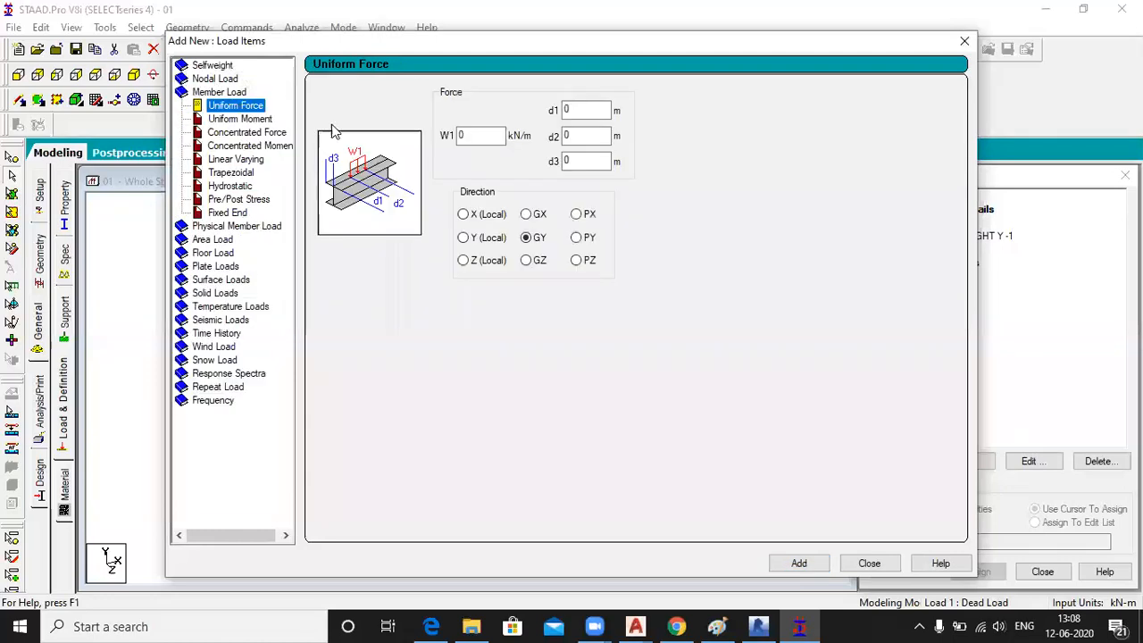
{"action": "left_click", "coordinate": [462, 135]}
{"action": "type", "text": "-1"}
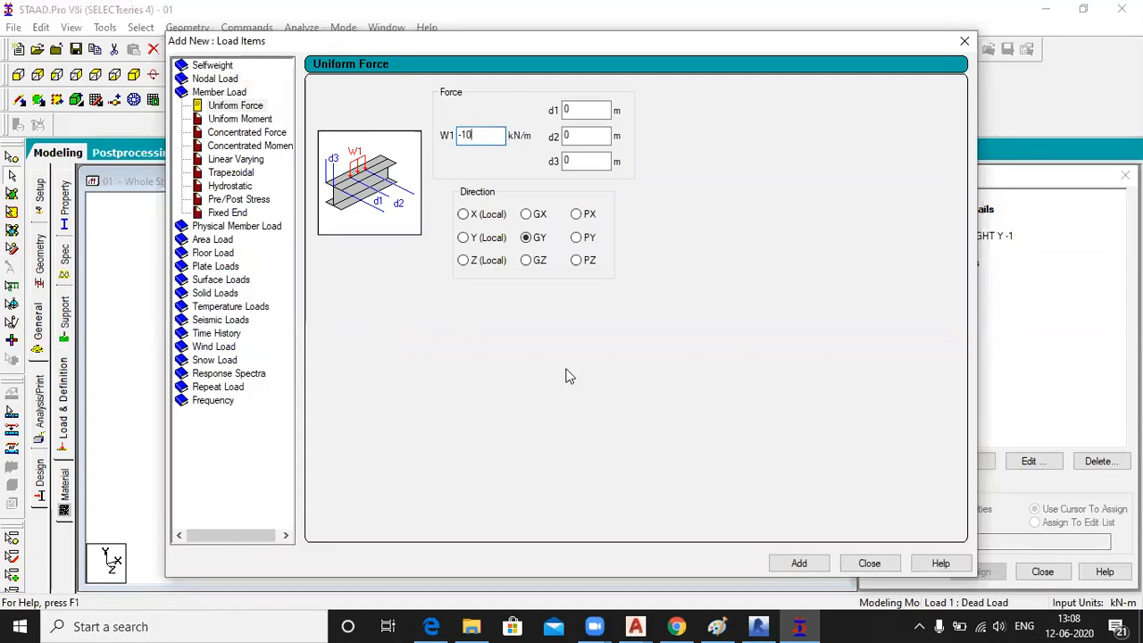
{"action": "left_click", "coordinate": [791, 561]}
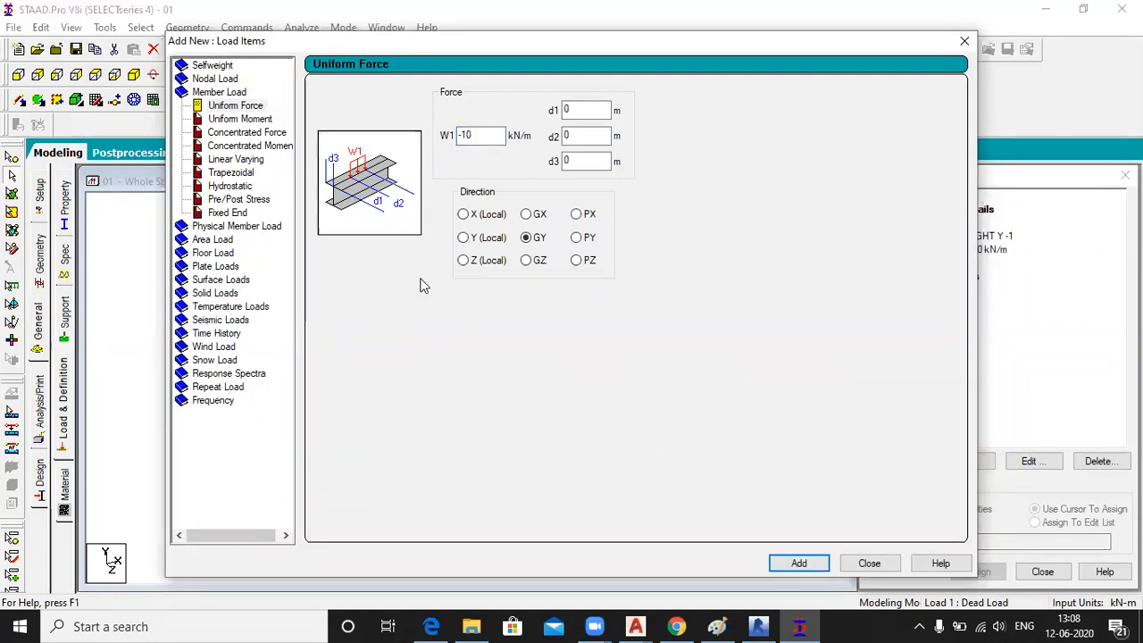
- Add a floor load of -5 kN/m2 to the Dead Load case, with Y range 0 to 15 m and X and Z ranges 0 to 12 m
{"action": "left_click", "coordinate": [213, 253]}
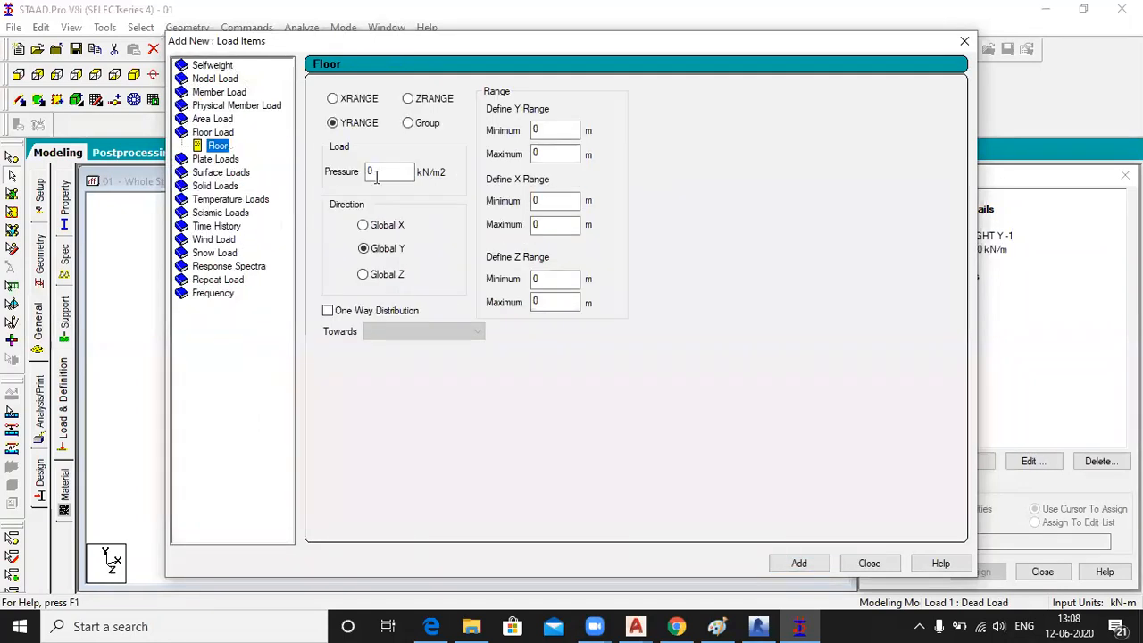
{"action": "left_click_drag", "start_coordinate": [380, 172], "coordinate": [309, 159]}
{"action": "type", "text": "-5"}
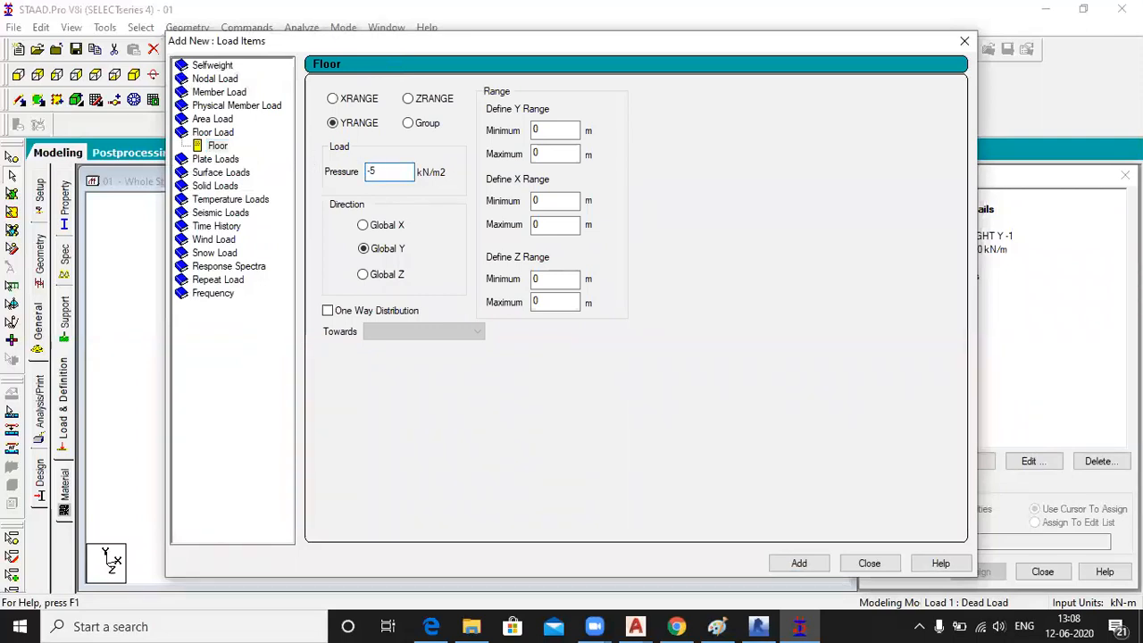
{"action": "double_click", "coordinate": [536, 154]}
{"action": "type", "text": "1"}
{"action": "type", "text": "5"}
{"action": "double_click", "coordinate": [541, 224]}
{"action": "type", "text": "12"}
{"action": "double_click", "coordinate": [541, 301]}
{"action": "type", "text": "12"}
{"action": "left_click", "coordinate": [813, 563]}
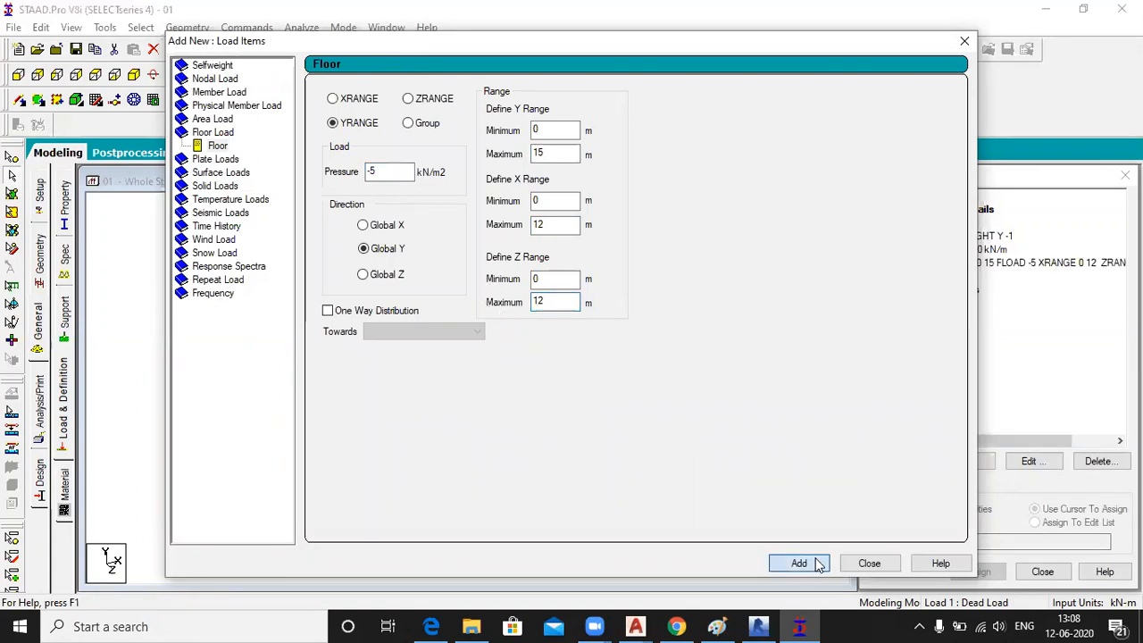
{"action": "left_click", "coordinate": [870, 564]}
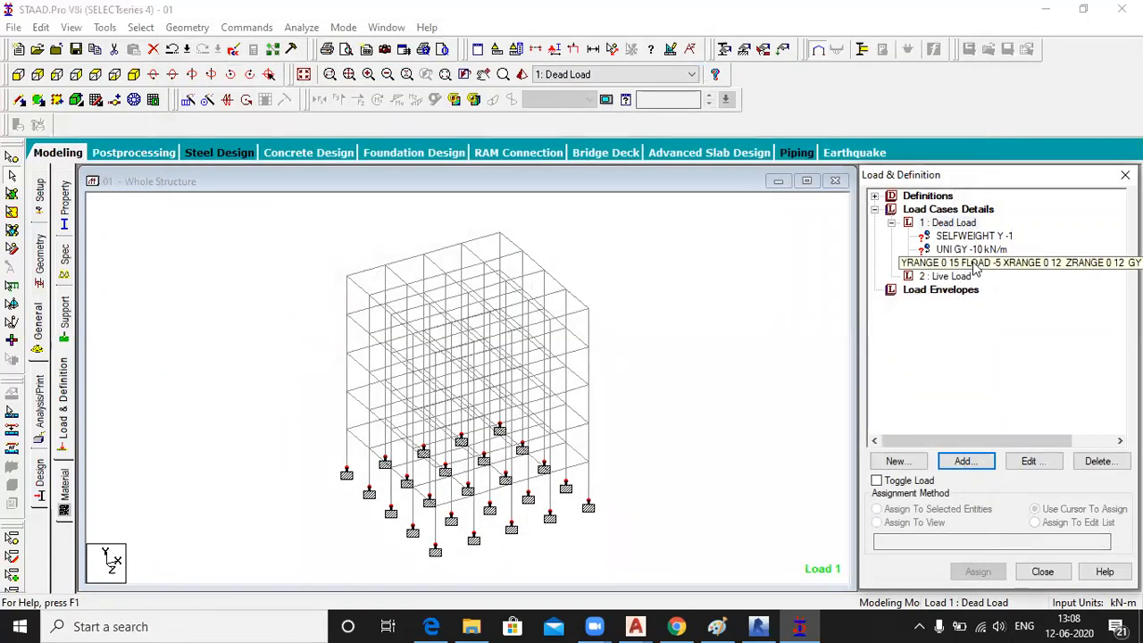
- Add a floor load of -2.5 kN/m2 to the Live Load case, with Y range 0 to 15 m and X and Z ranges 0 to 12 m
{"action": "left_click", "coordinate": [957, 277]}
{"action": "left_click", "coordinate": [972, 463]}
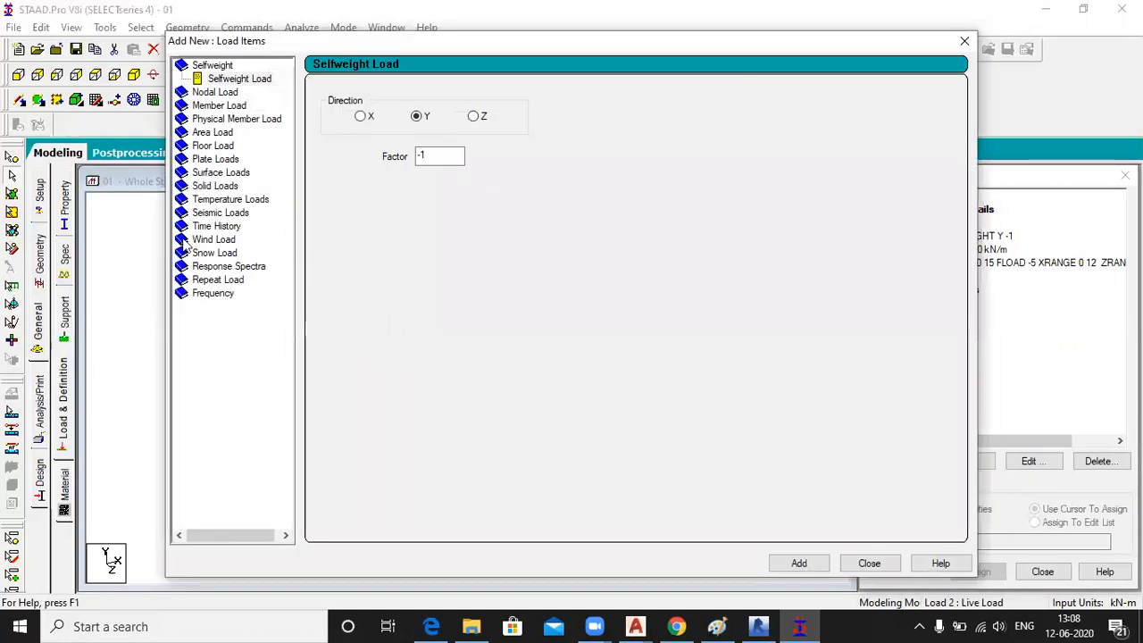
{"action": "left_click", "coordinate": [206, 146]}
{"action": "double_click", "coordinate": [397, 168]}
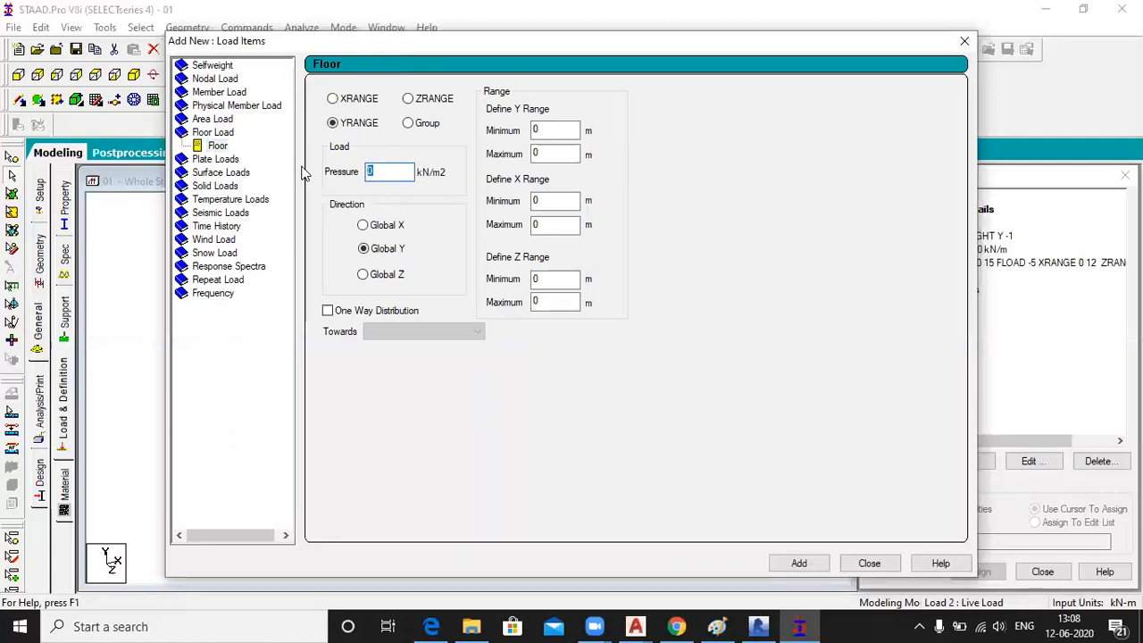
{"action": "type", "text": "-2.5"}
{"action": "double_click", "coordinate": [554, 154]}
{"action": "type", "text": "15"}
{"action": "double_click", "coordinate": [554, 225]}
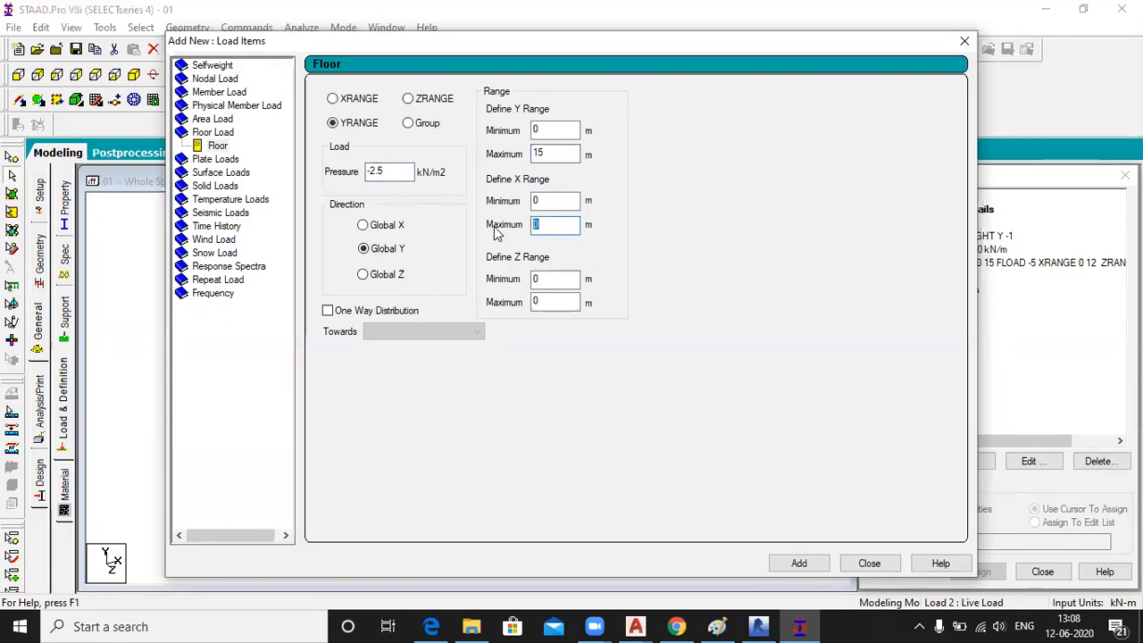
{"action": "type", "text": "12"}
{"action": "double_click", "coordinate": [527, 303]}
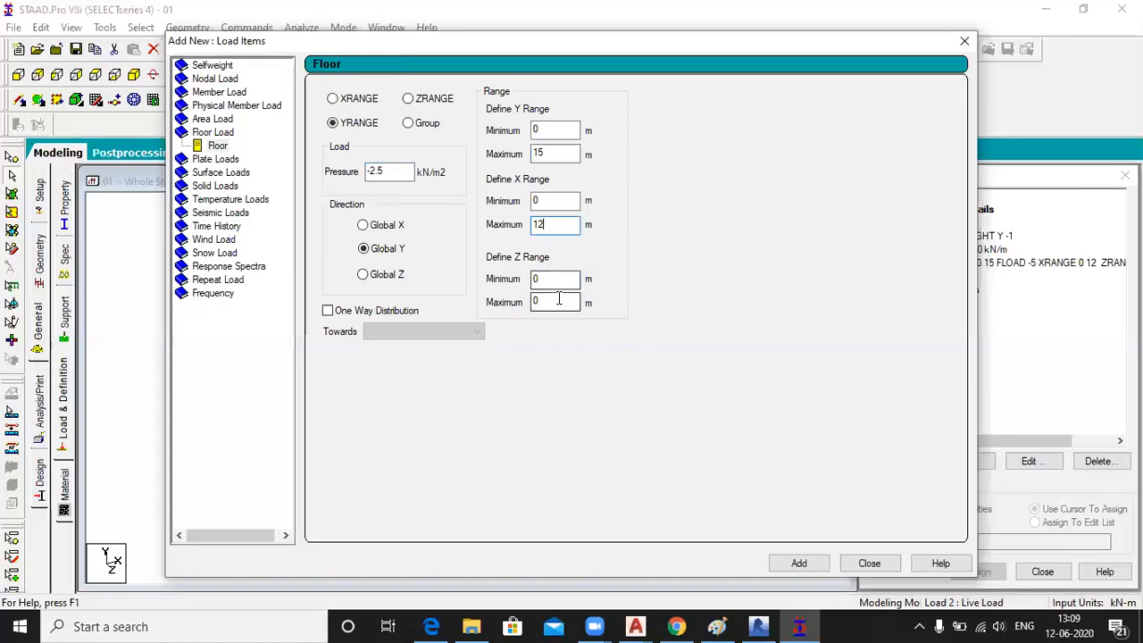
{"action": "type", "text": "12"}
{"action": "left_click", "coordinate": [798, 563]}
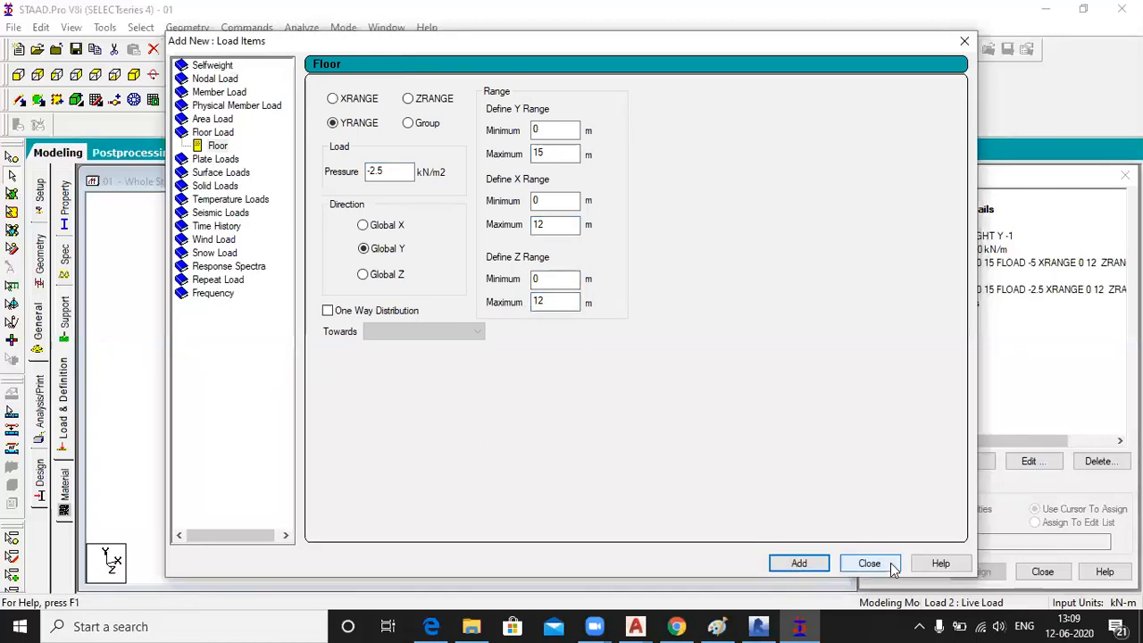
{"action": "left_click", "coordinate": [869, 563]}
- Assign the selfweight load to the entire structure using the Assign To View method
{"action": "left_click", "coordinate": [961, 264]}
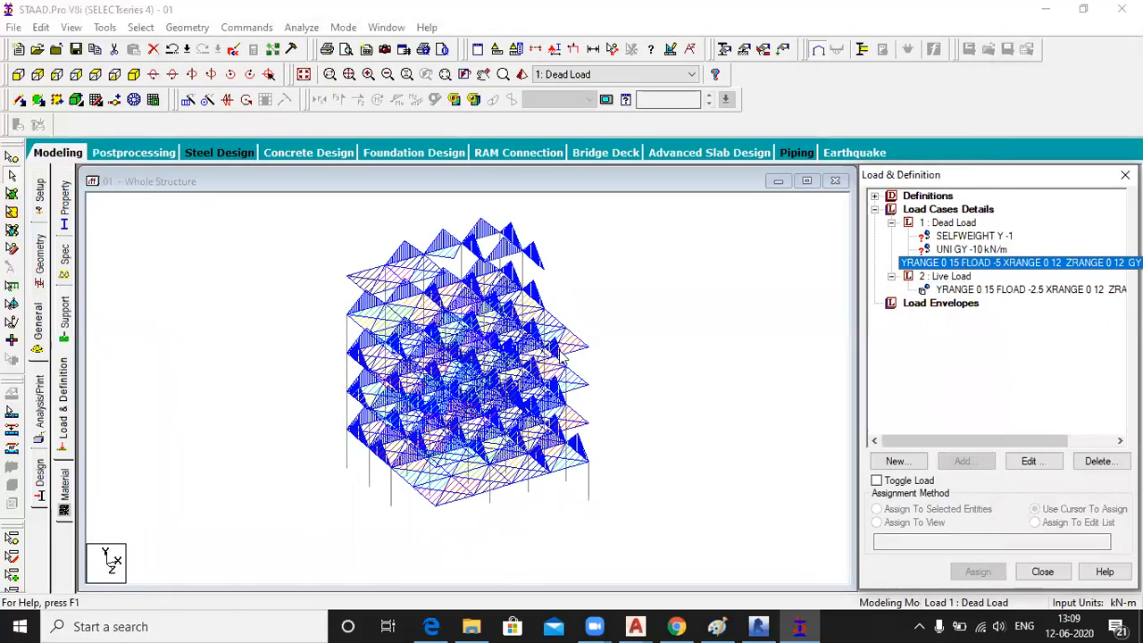
{"action": "left_click", "coordinate": [991, 291]}
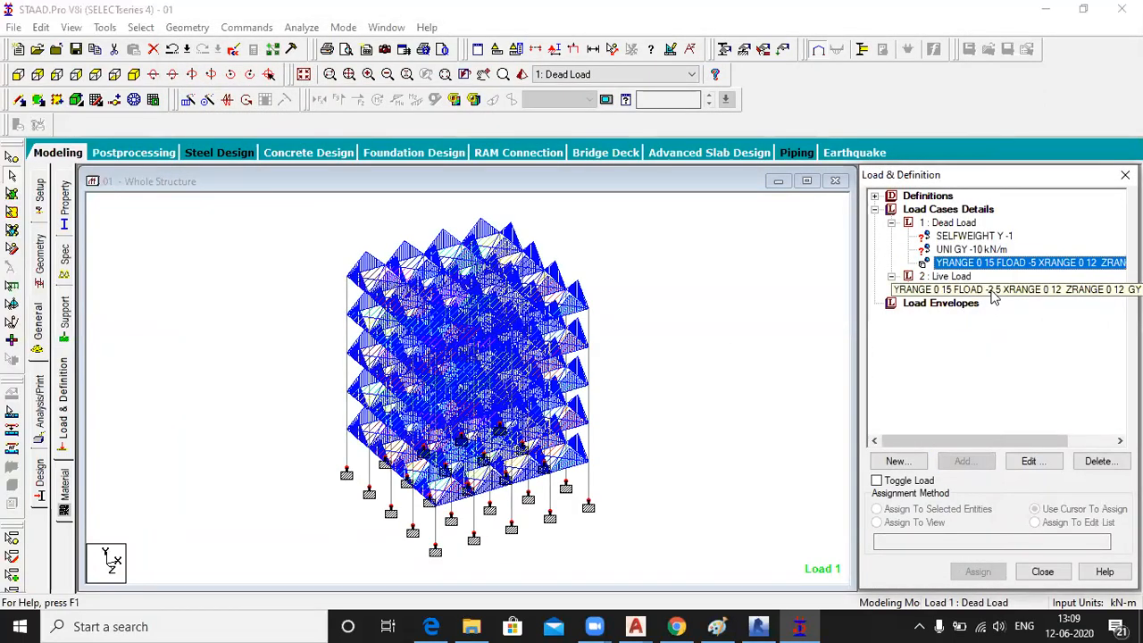
{"action": "left_click", "coordinate": [954, 237]}
{"action": "left_click", "coordinate": [951, 250]}
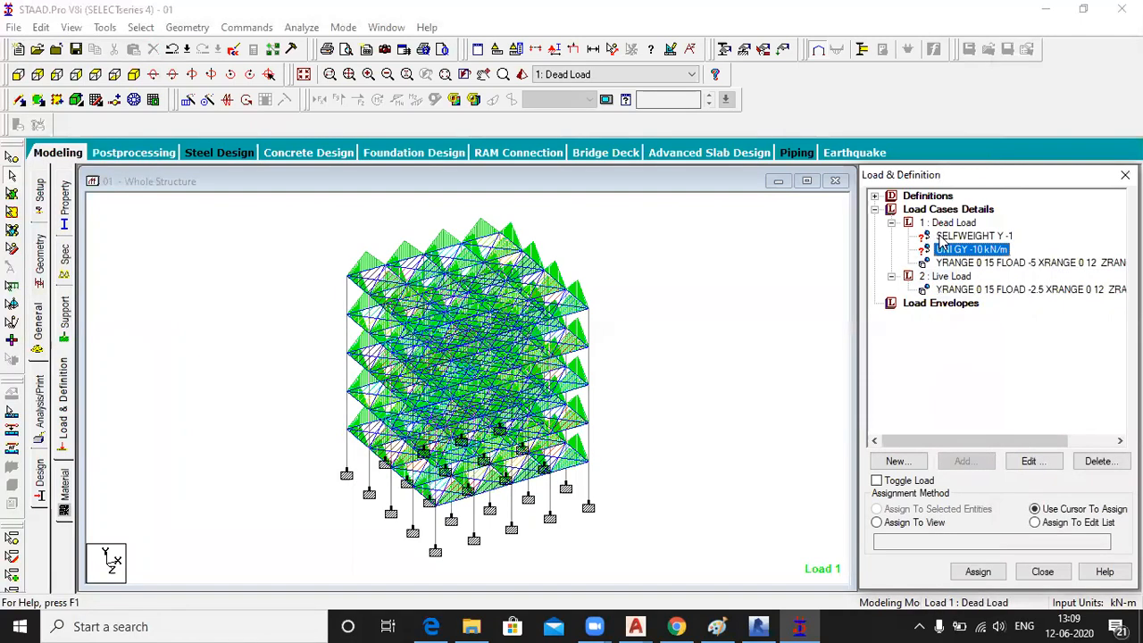
{"action": "left_click", "coordinate": [940, 237]}
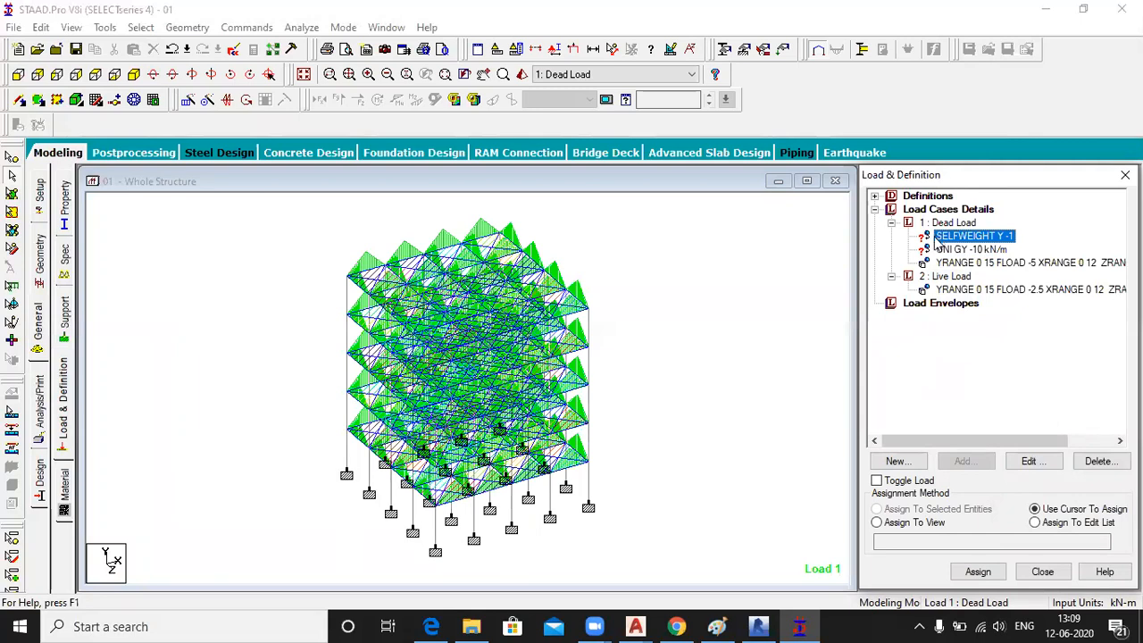
{"action": "left_click", "coordinate": [897, 522]}
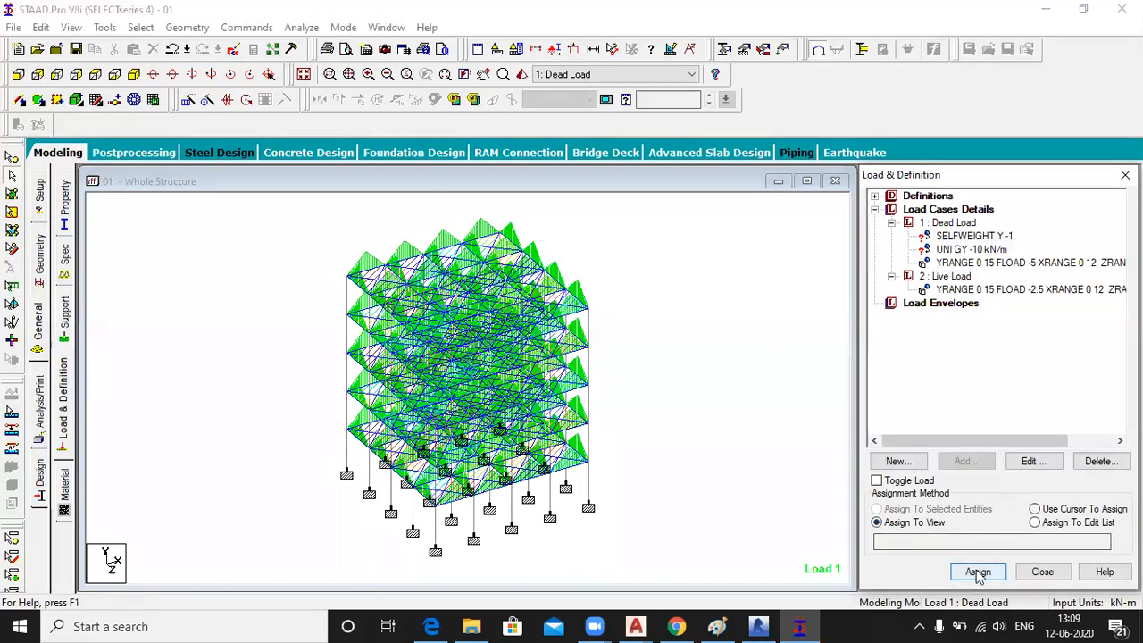
{"action": "left_click", "coordinate": [976, 571]}
{"action": "left_click", "coordinate": [1022, 421]}
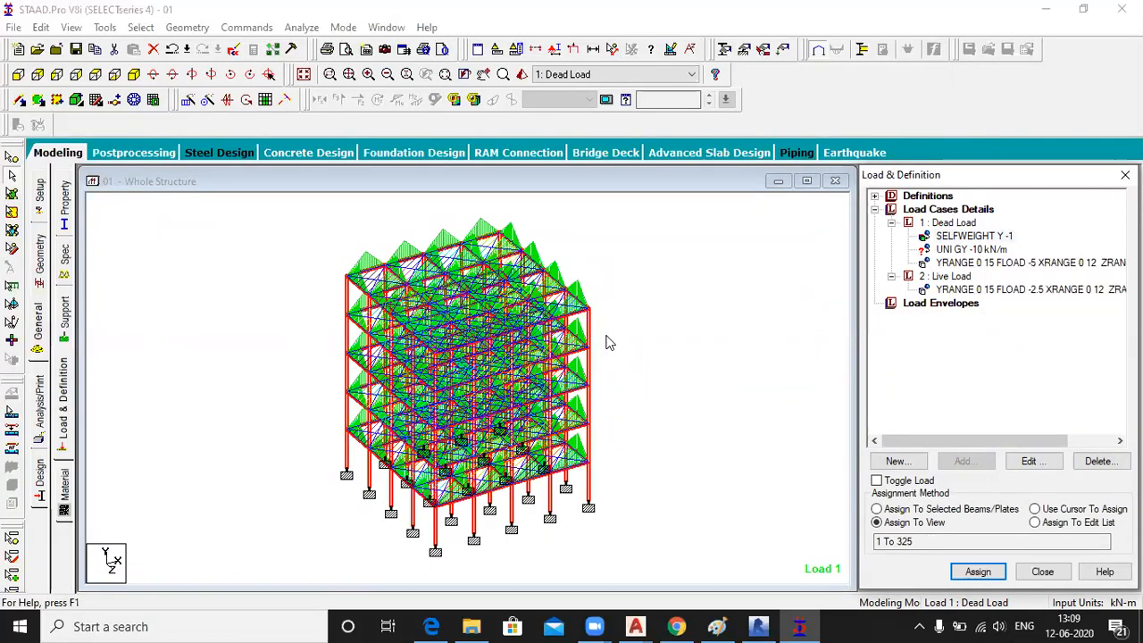
- Assign the -10 kN/m uniform load to all beams parallel to X and Z, and collapse the Dead Load case
{"action": "left_click", "coordinate": [980, 249]}
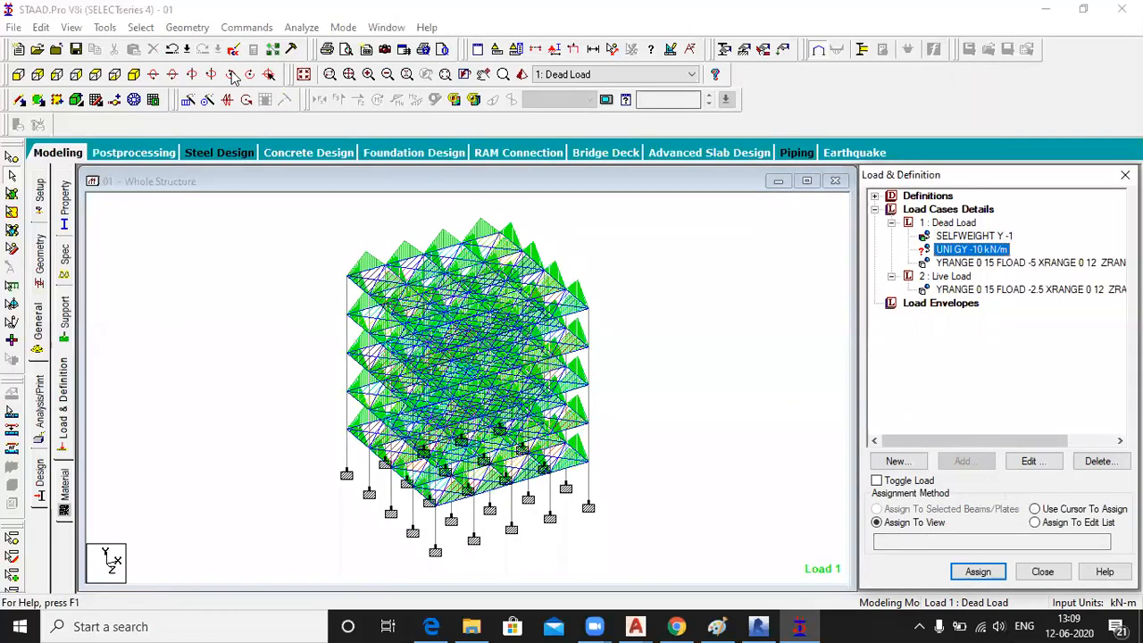
{"action": "left_click", "coordinate": [140, 27]}
{"action": "mouse_move", "coordinate": [313, 327]}
{"action": "left_click", "coordinate": [353, 332]}
{"action": "left_click", "coordinate": [138, 28]}
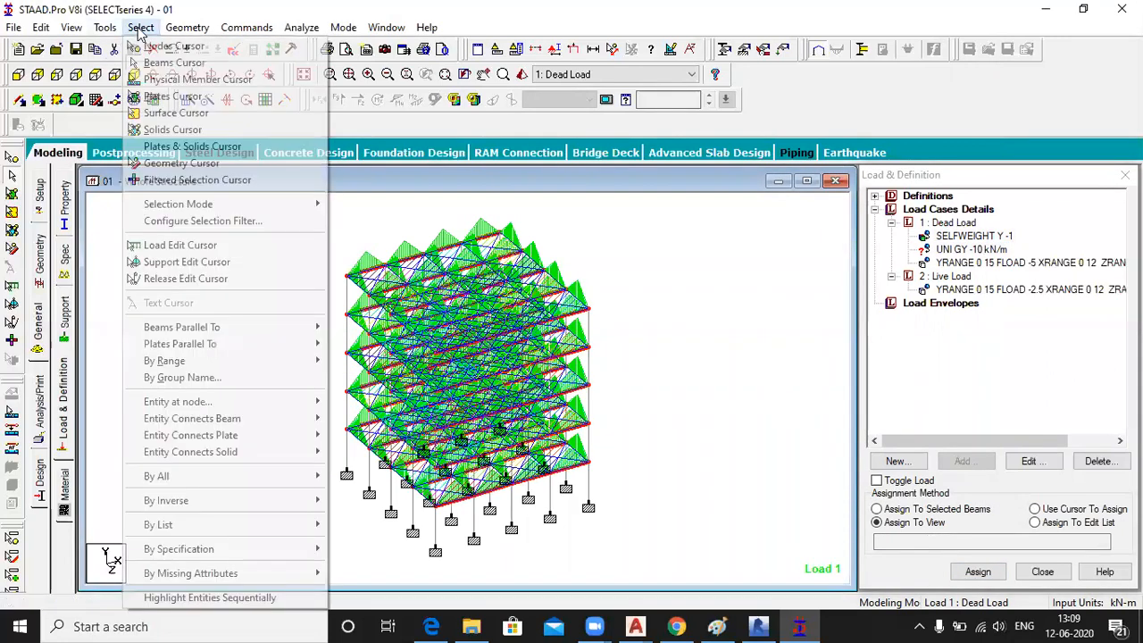
{"action": "mouse_move", "coordinate": [277, 331]}
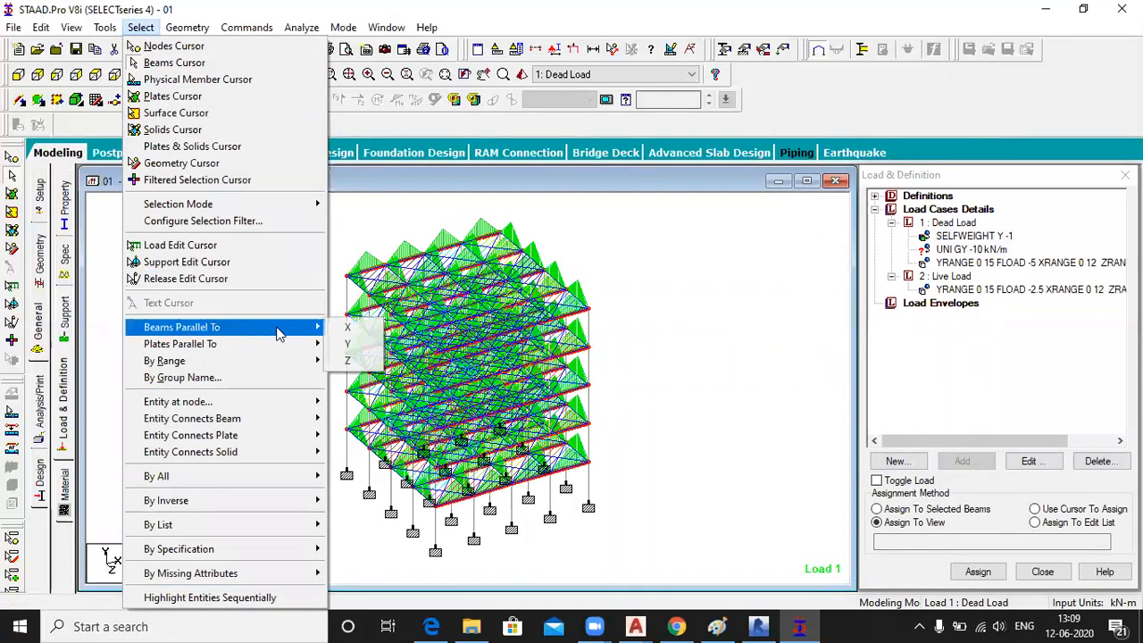
{"action": "left_click", "coordinate": [351, 360]}
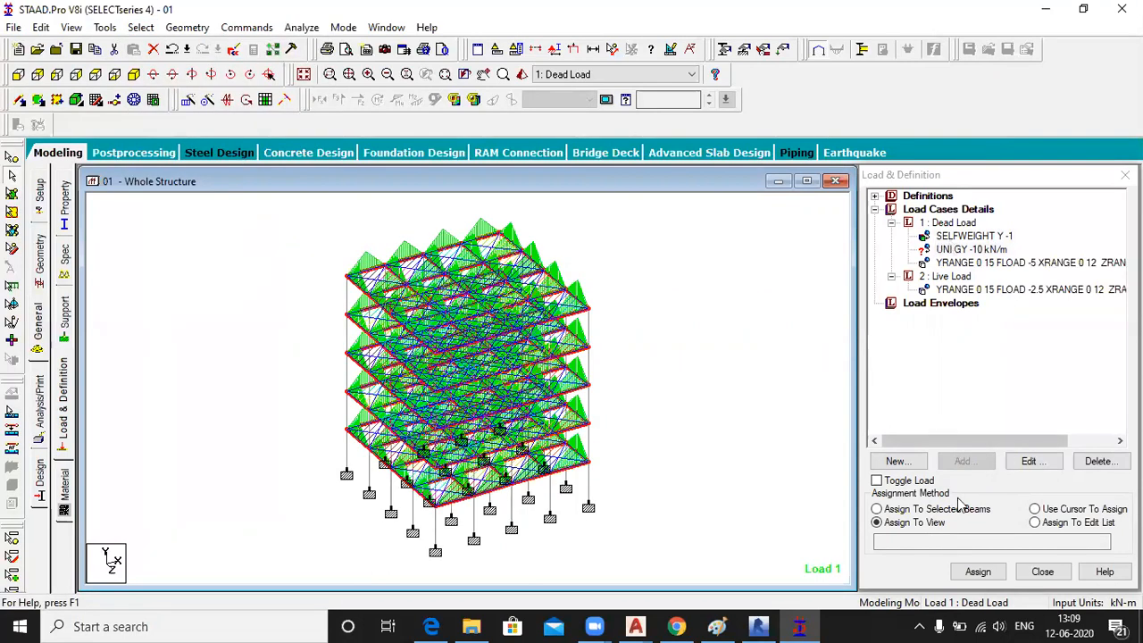
{"action": "left_click", "coordinate": [876, 509]}
{"action": "left_click", "coordinate": [983, 575]}
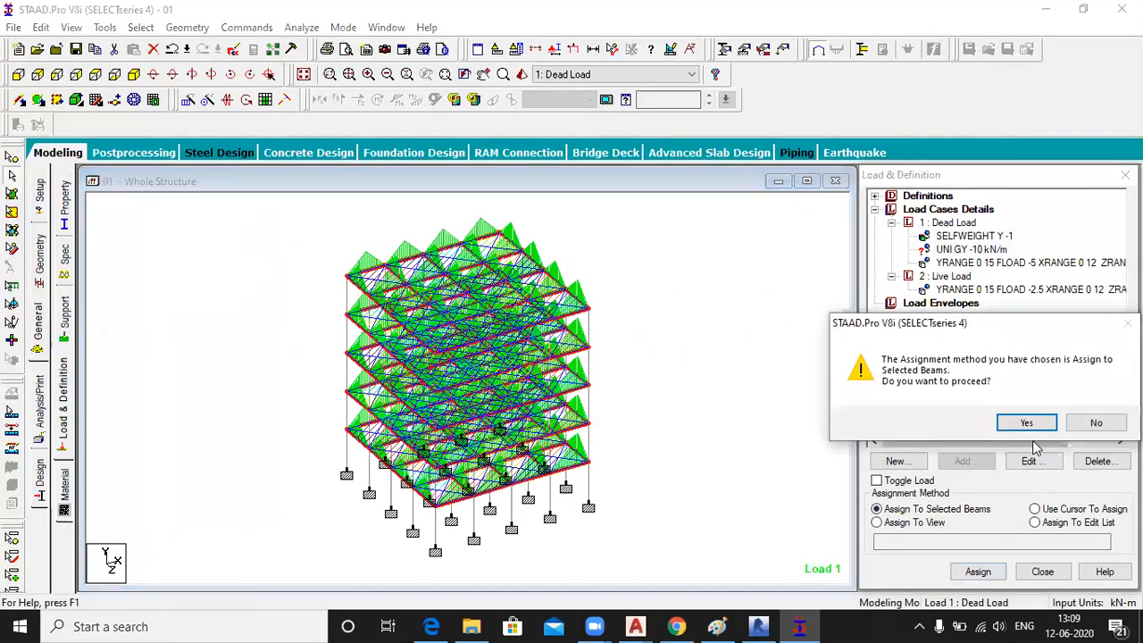
{"action": "left_click", "coordinate": [1024, 423]}
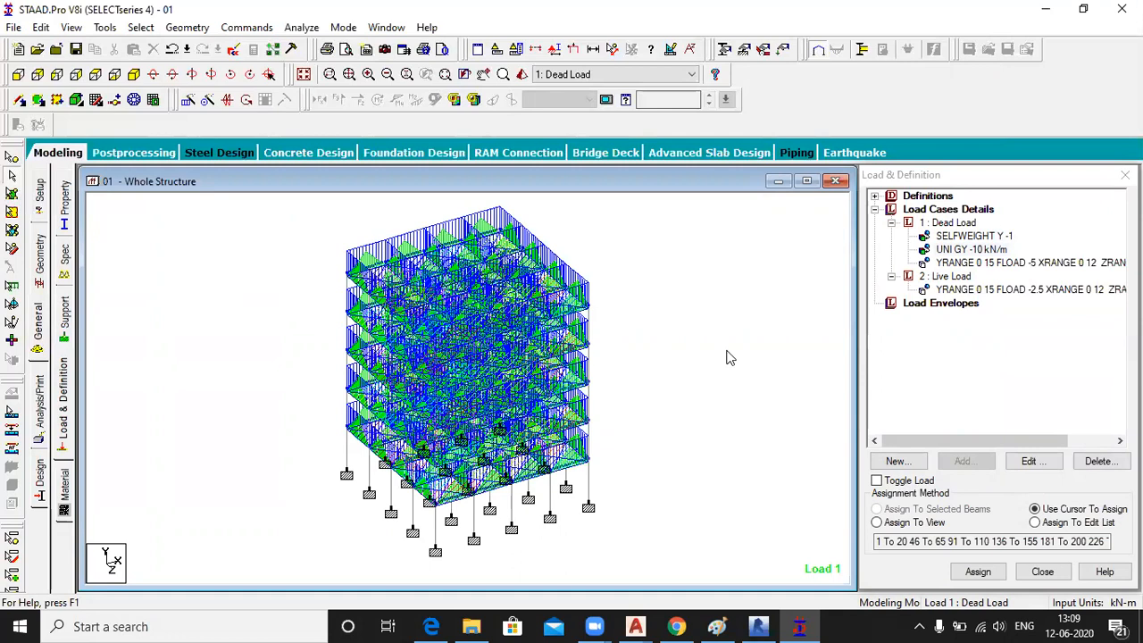
{"action": "left_click", "coordinate": [890, 223]}
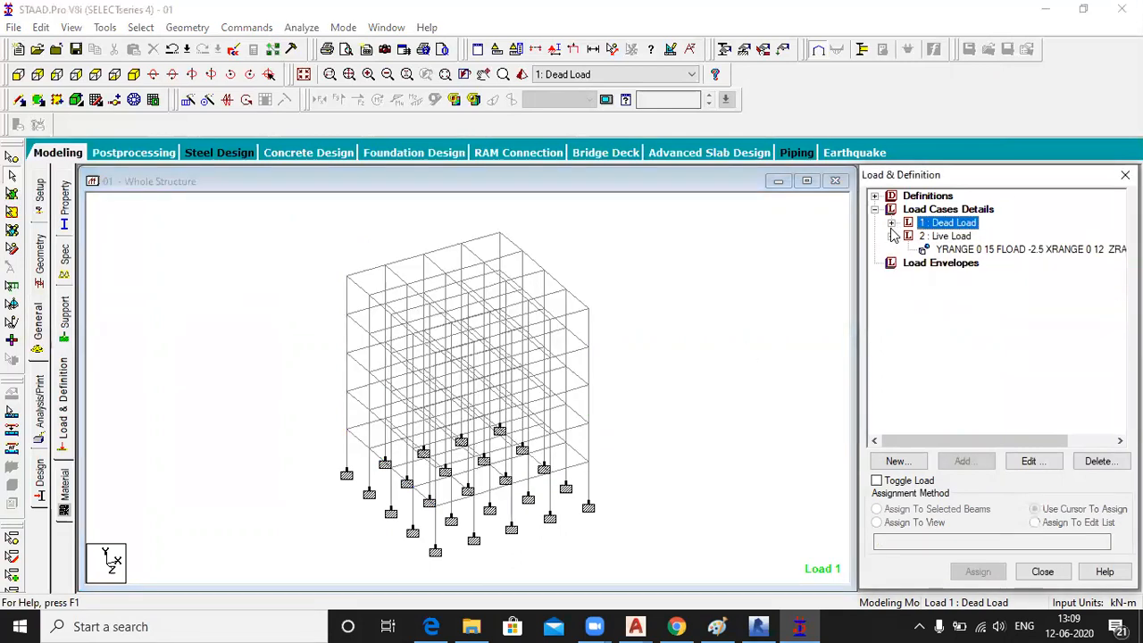
- Start a Normal type load combination as load number 3, with a default factor of 1.5
{"action": "left_click", "coordinate": [891, 235]}
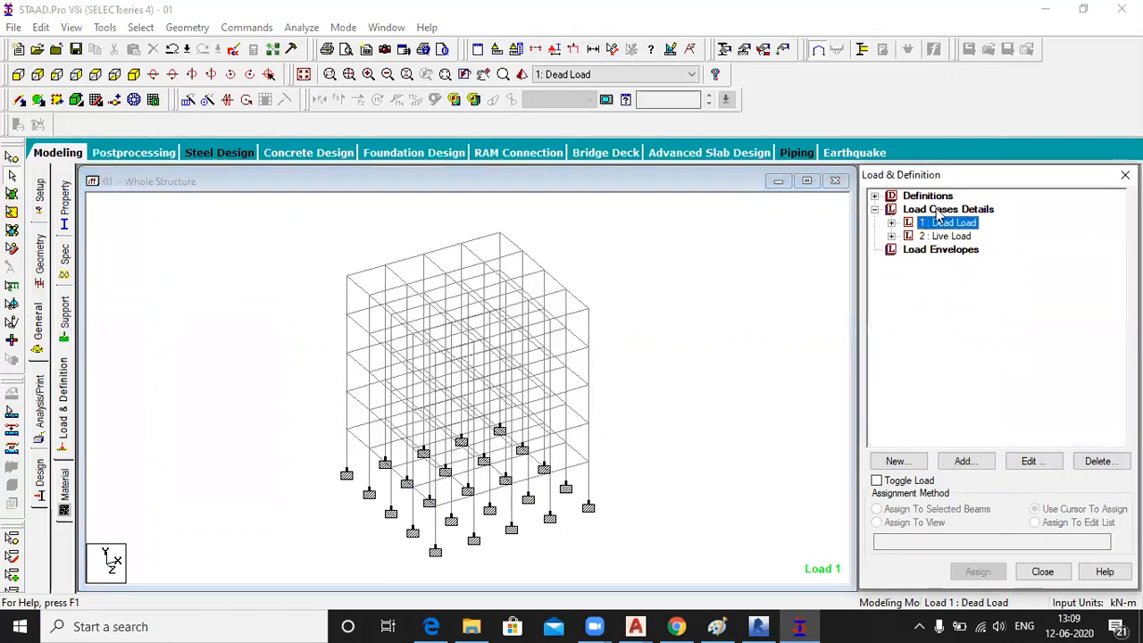
{"action": "left_click", "coordinate": [936, 212]}
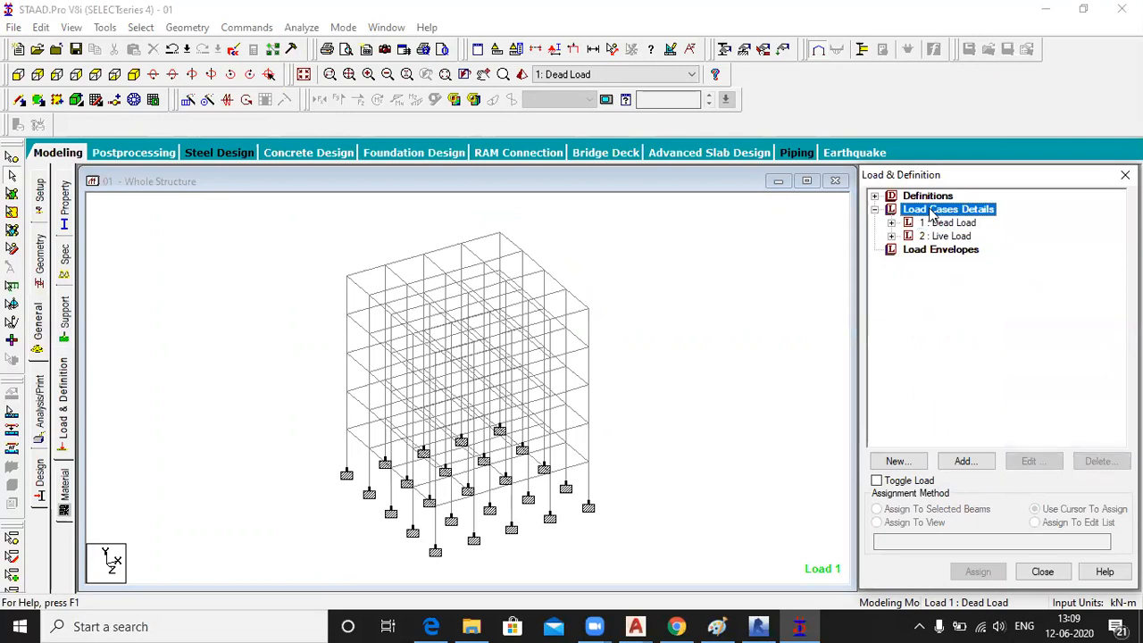
{"action": "left_click", "coordinate": [969, 464]}
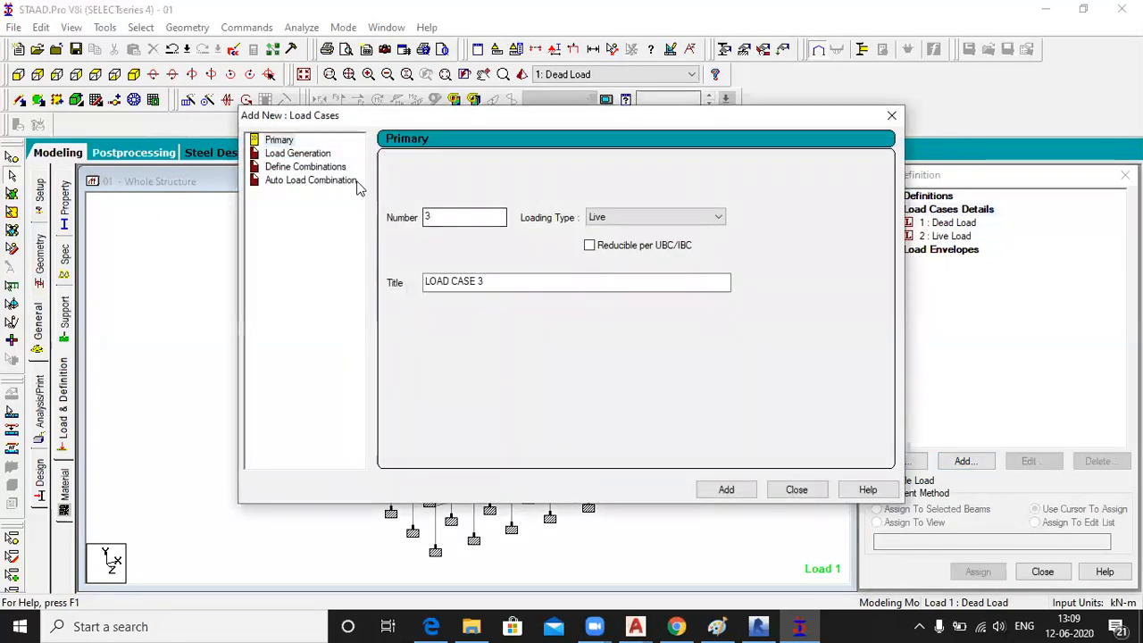
{"action": "left_click", "coordinate": [299, 170]}
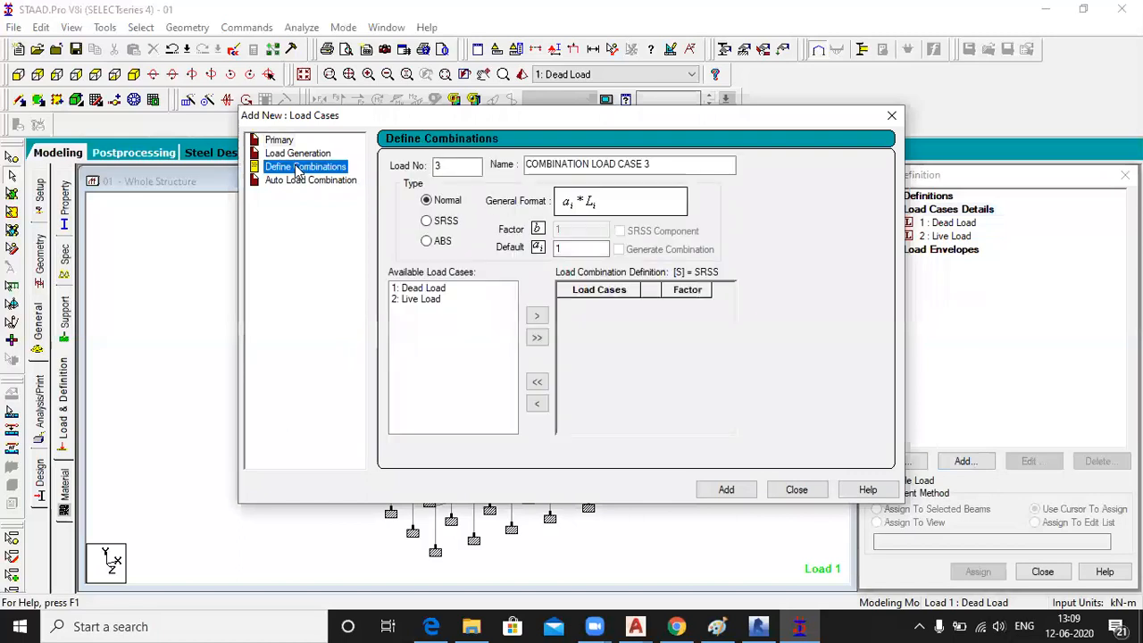
{"action": "left_click", "coordinate": [591, 251]}
{"action": "type", "text": ".5"}
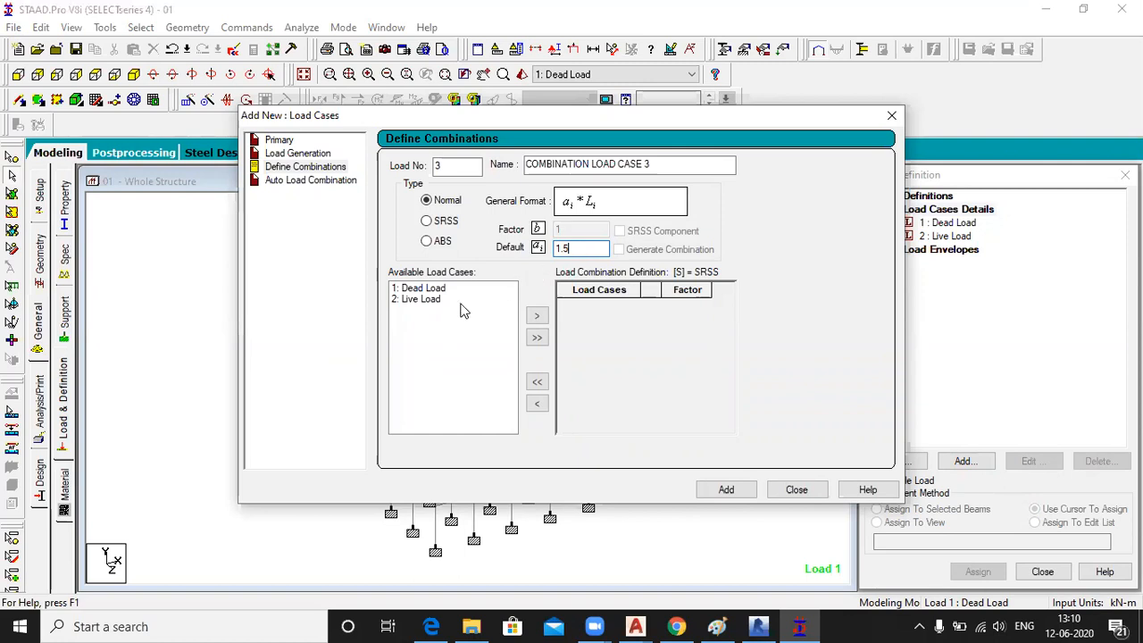
{"action": "left_click", "coordinate": [423, 291]}
{"action": "left_click", "coordinate": [425, 301]}
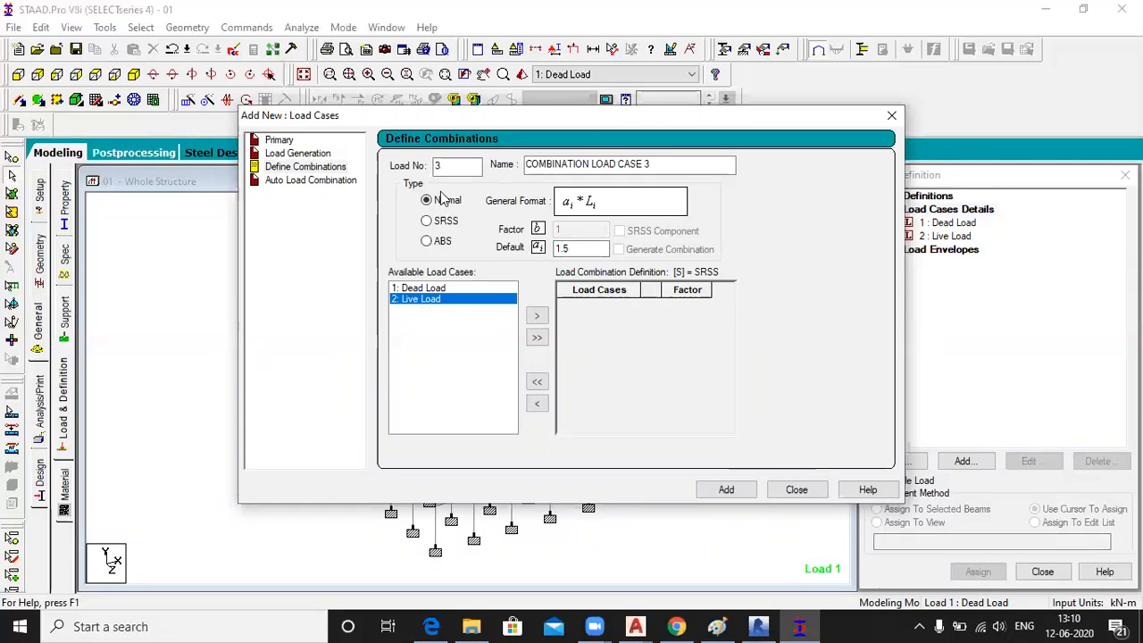
- Accept the auto save and save the modified structure
{"action": "left_click", "coordinate": [704, 527]}
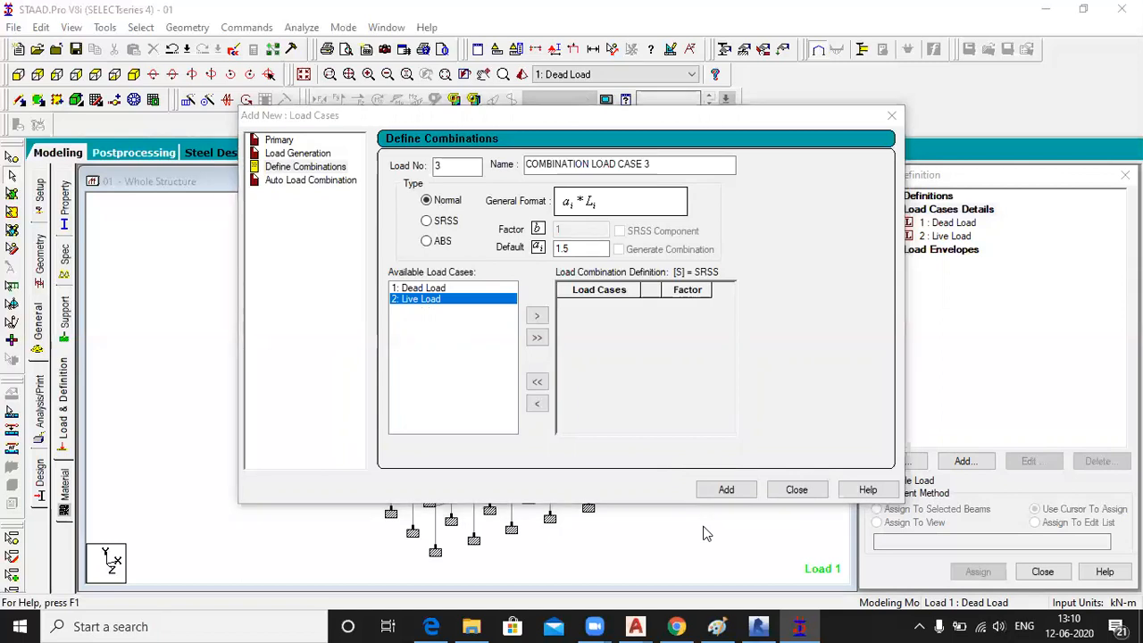
{"action": "left_click", "coordinate": [597, 252]}
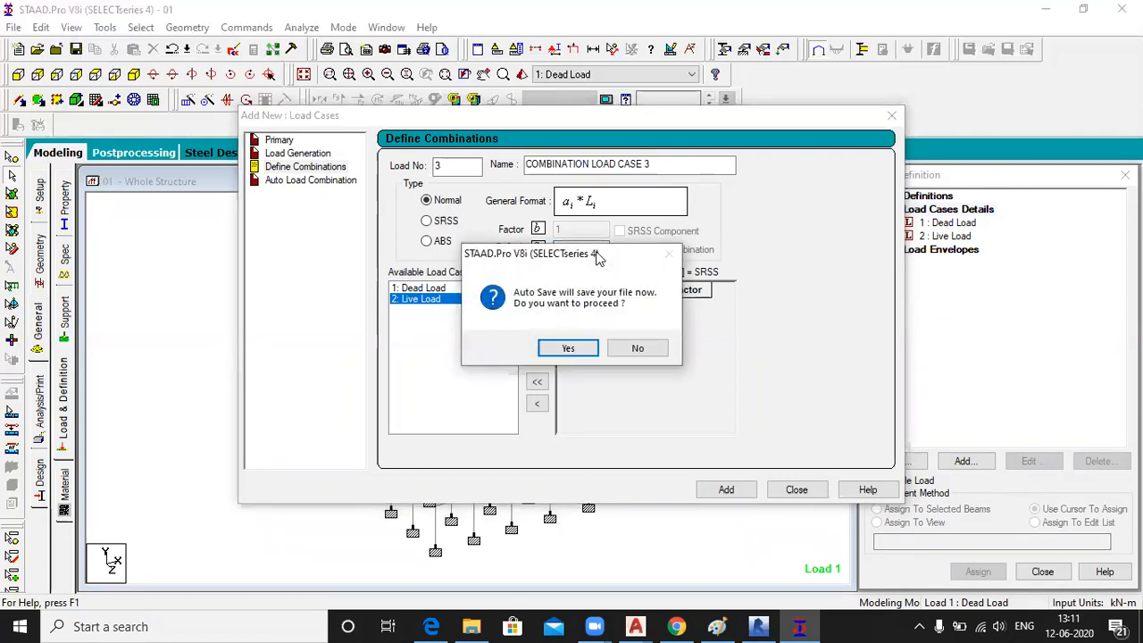
{"action": "left_click", "coordinate": [576, 350]}
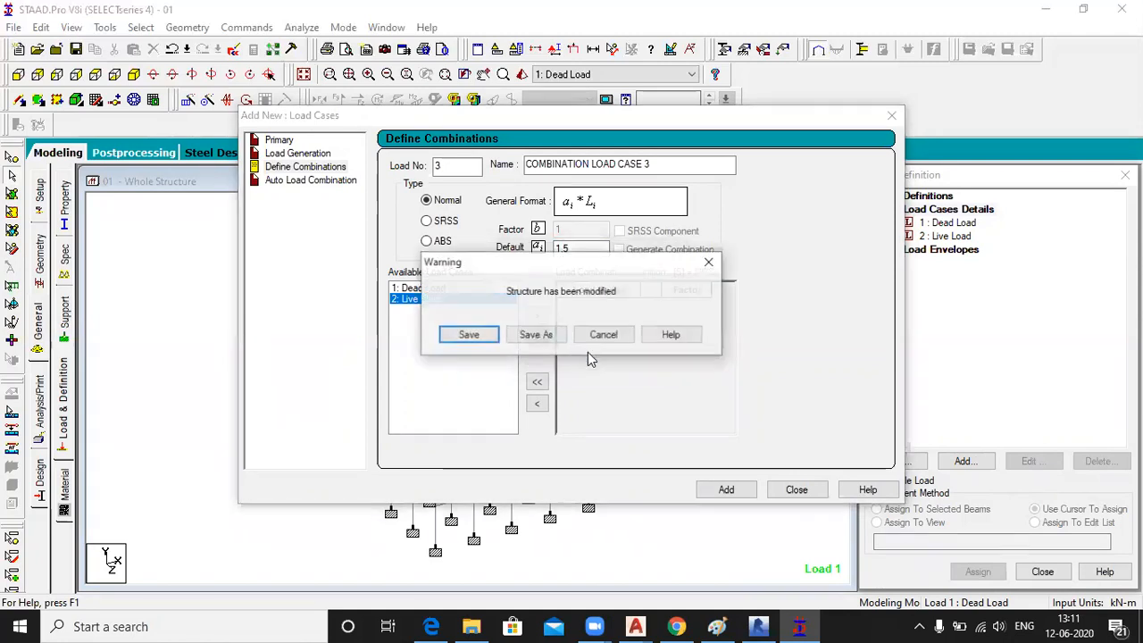
{"action": "left_click", "coordinate": [465, 335]}
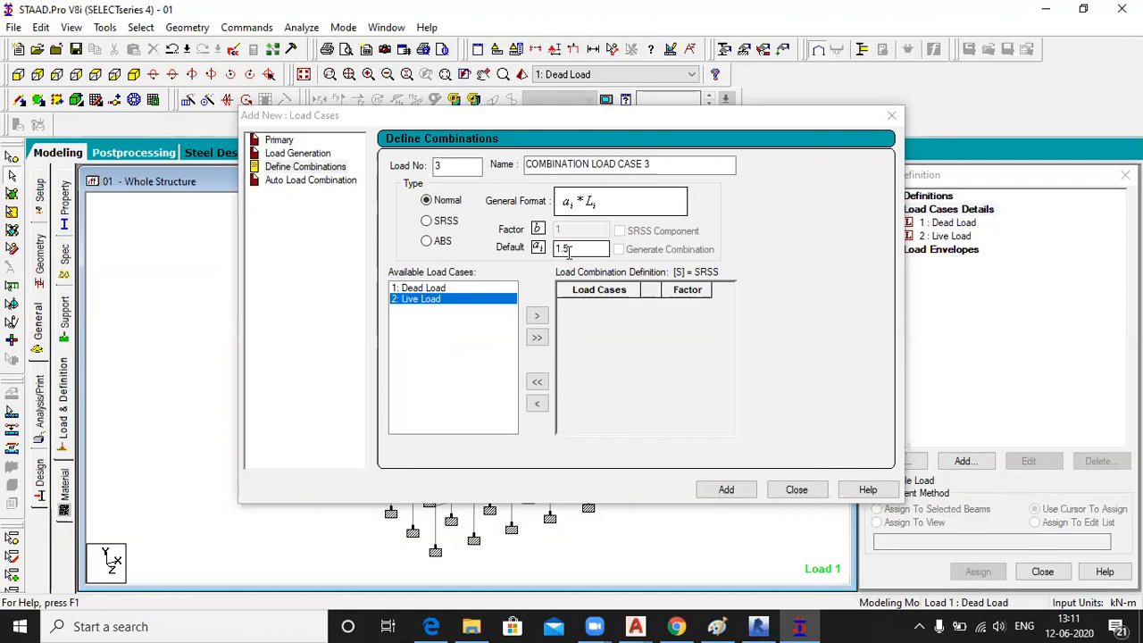
- Include both the Dead Load and Live Load cases in combination 3 at factor 1.5, add it, and collapse its entry
{"action": "left_click", "coordinate": [536, 339]}
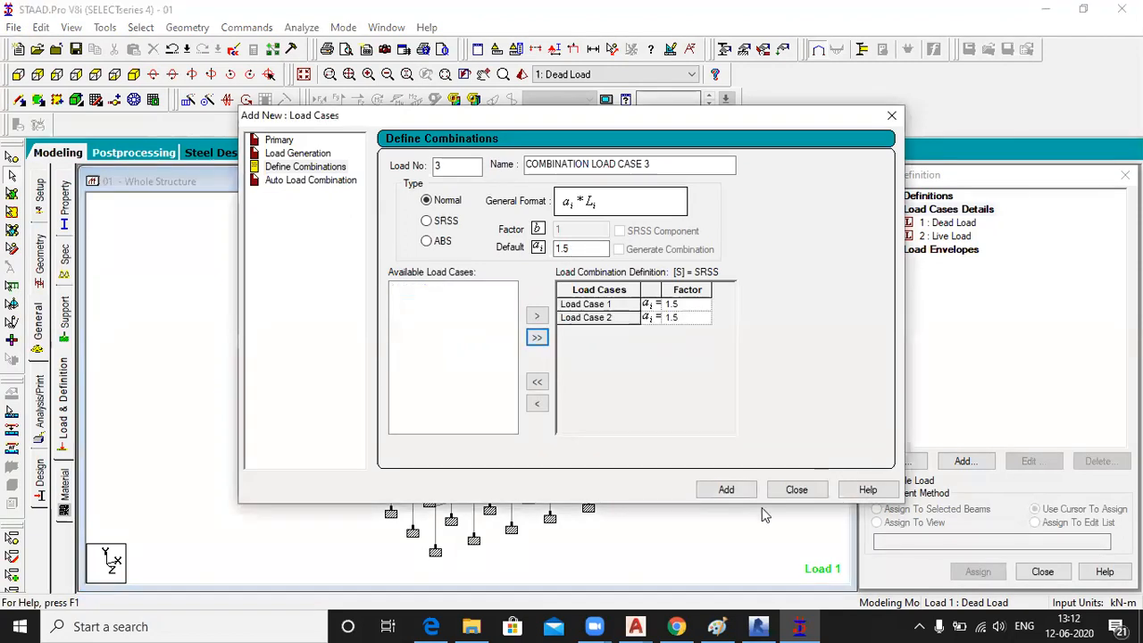
{"action": "left_click", "coordinate": [726, 489]}
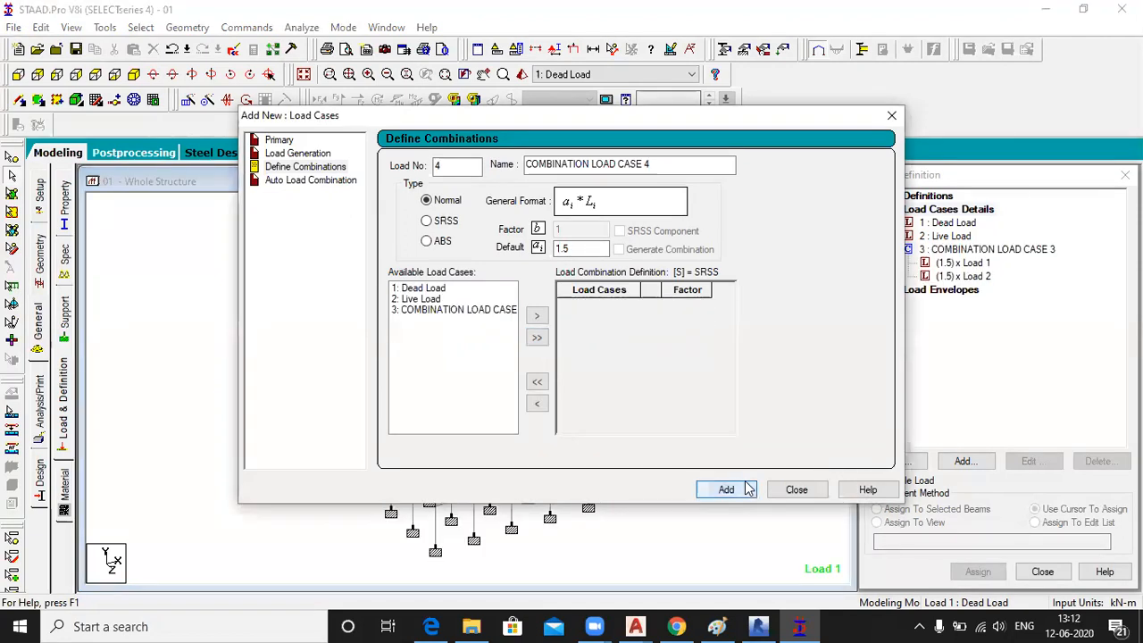
{"action": "left_click", "coordinate": [798, 489]}
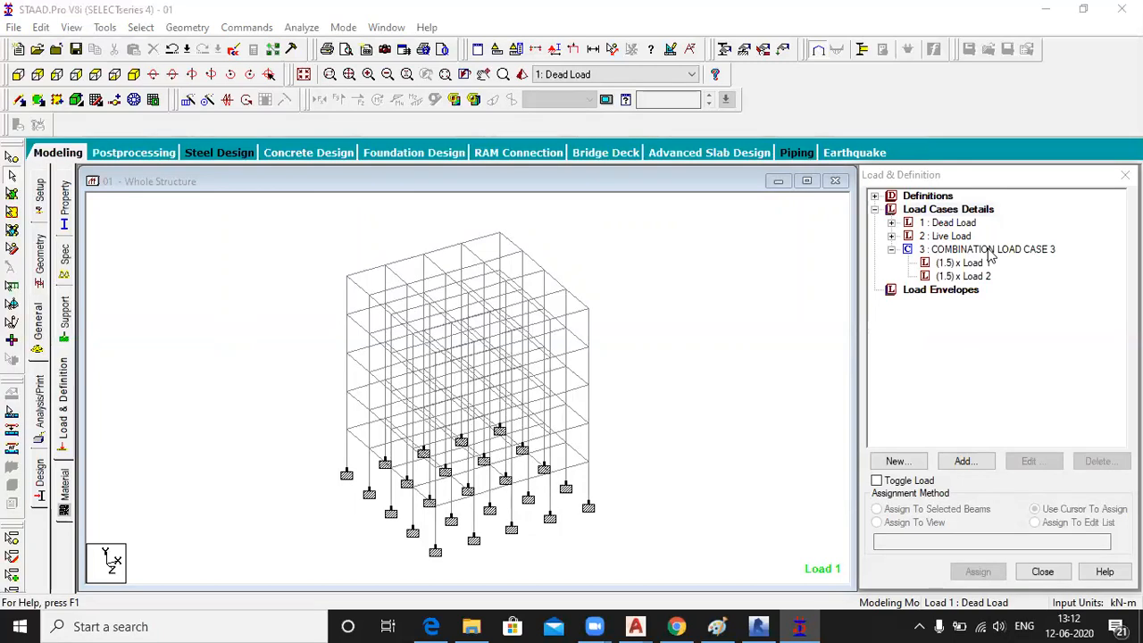
{"action": "left_click", "coordinate": [891, 249]}
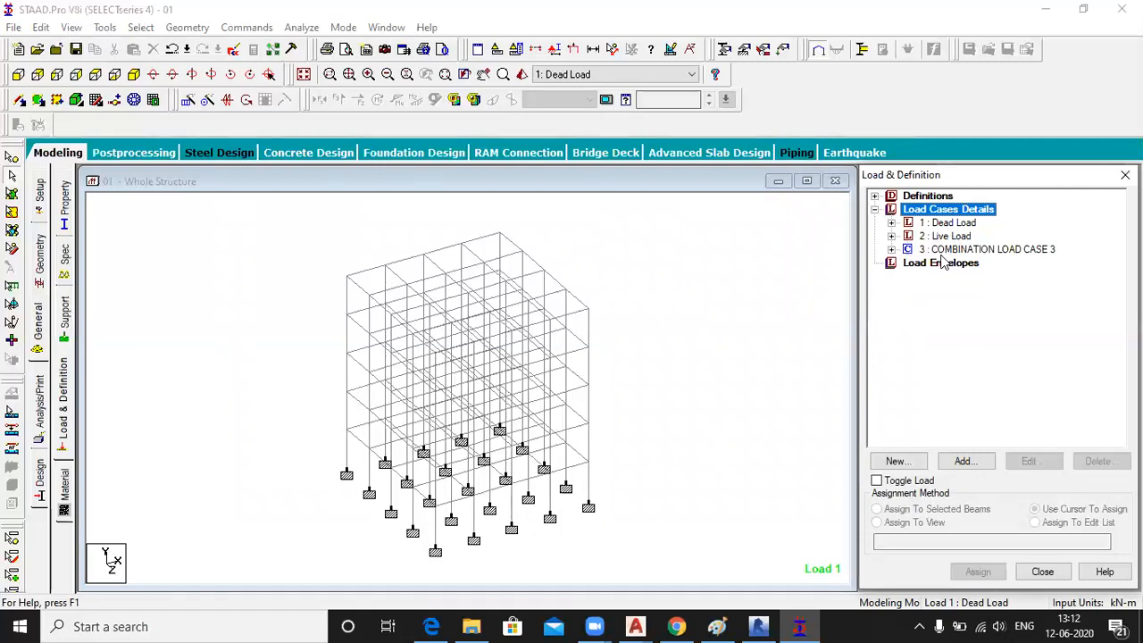
{"action": "left_click", "coordinate": [712, 328]}
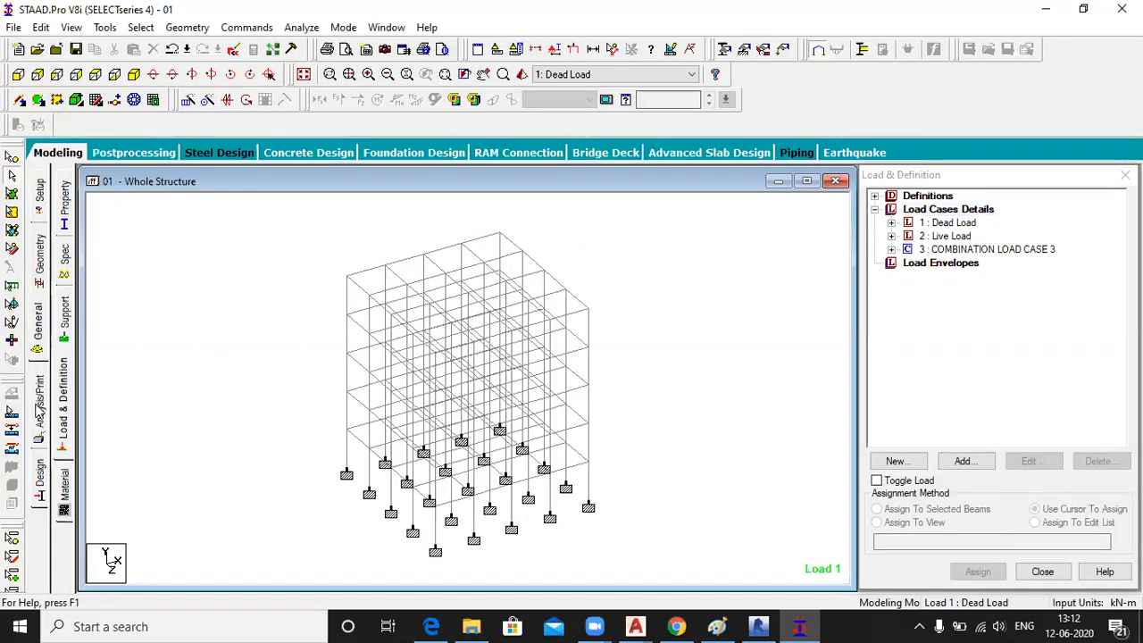
- Add a Perform Analysis command with the All print option and close the analysis commands dialog
{"action": "left_click", "coordinate": [37, 409]}
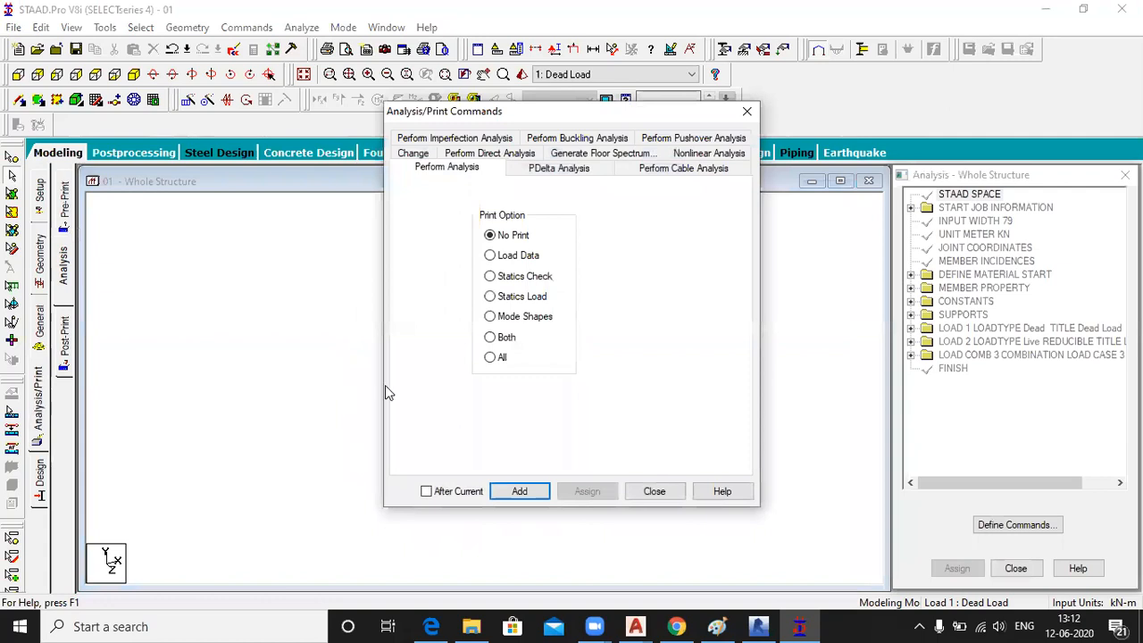
{"action": "left_click", "coordinate": [490, 357]}
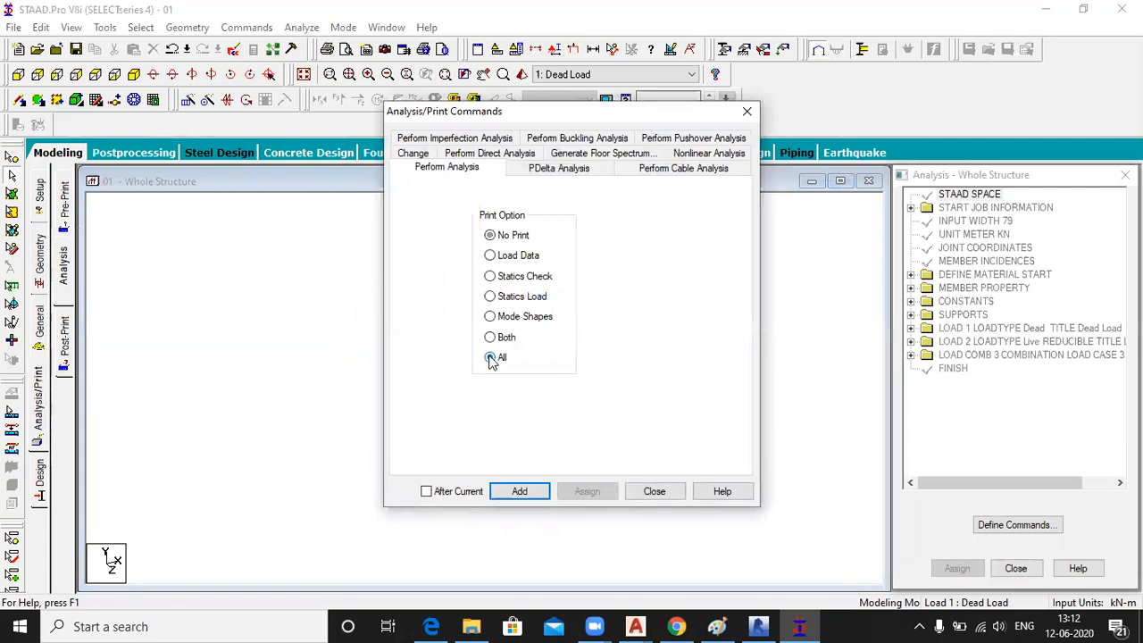
{"action": "left_click", "coordinate": [522, 492]}
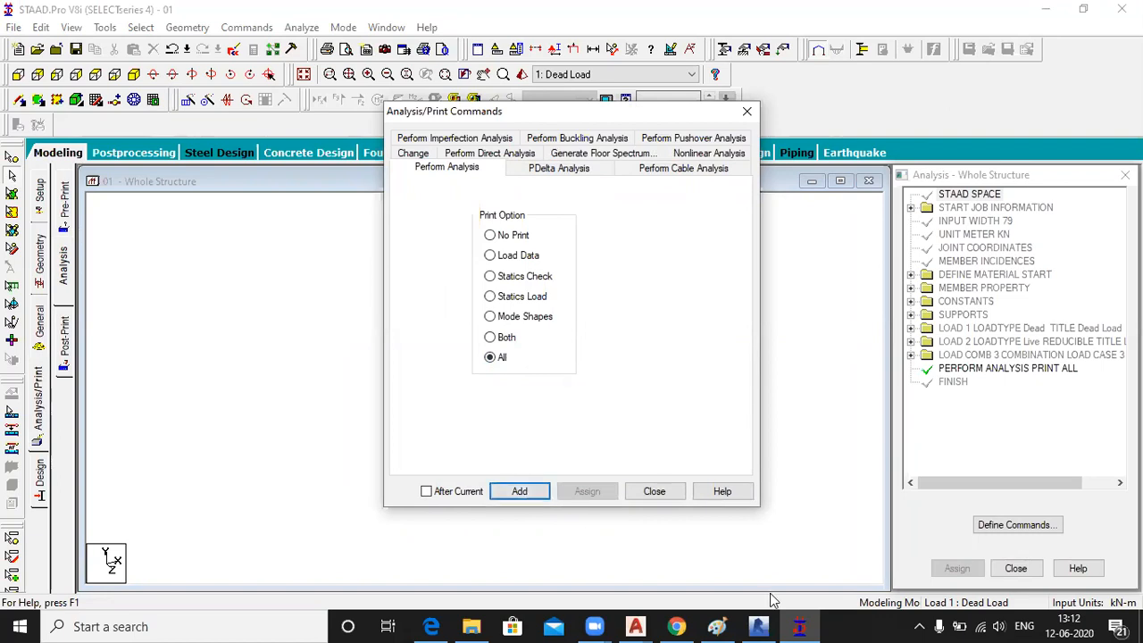
{"action": "left_click", "coordinate": [661, 492]}
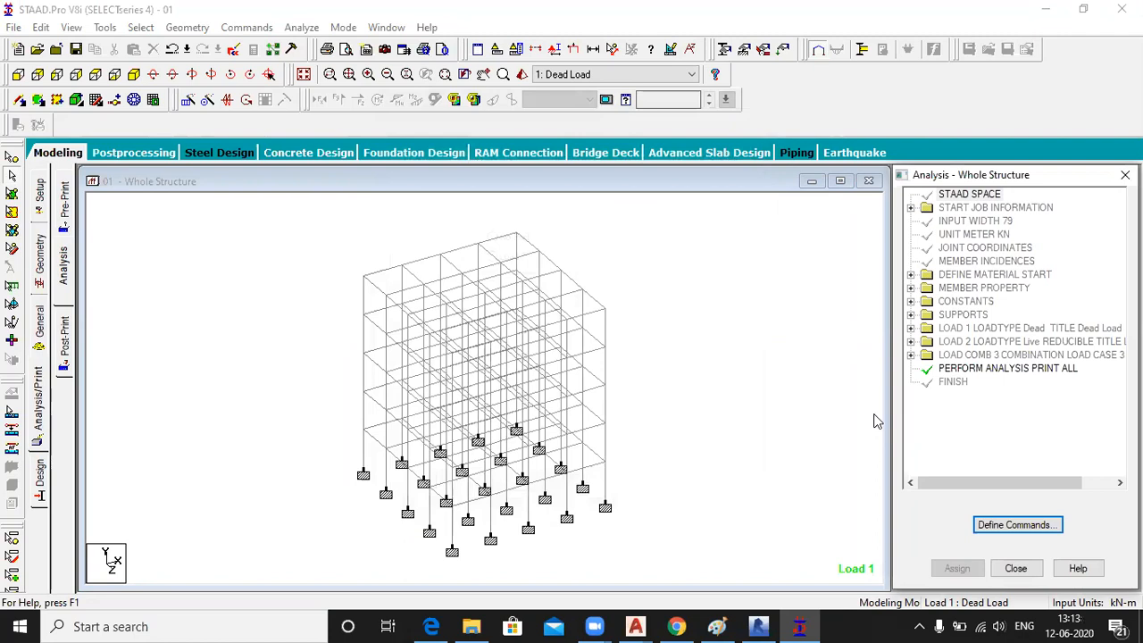
{"action": "left_click", "coordinate": [877, 421]}
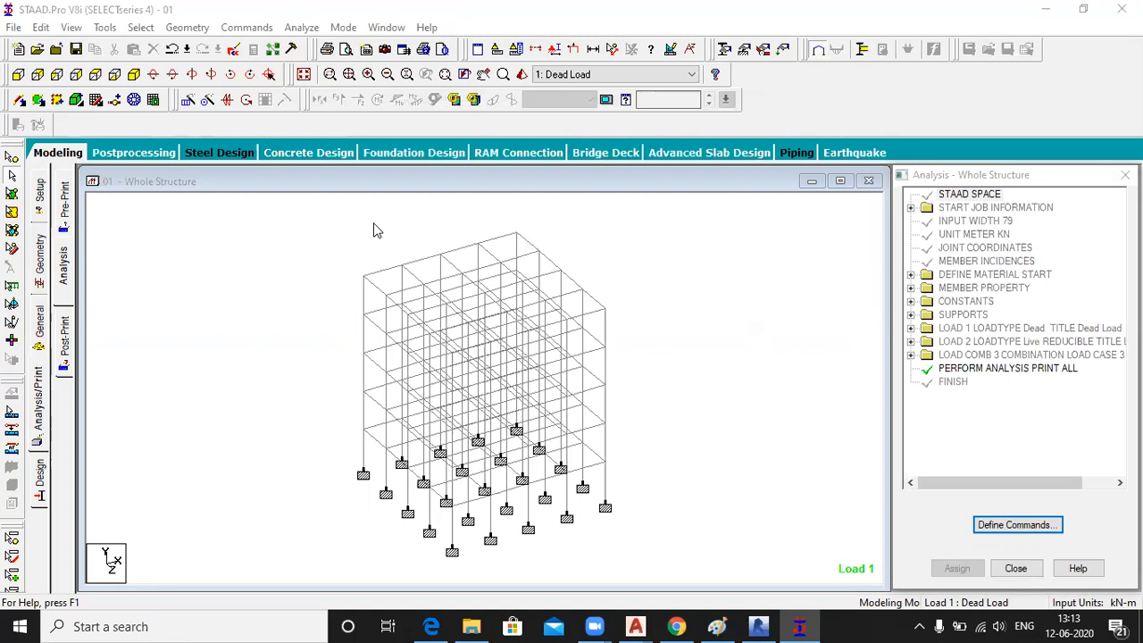
- Run the analysis, saving the modified structure first, and open the output file
{"action": "left_click", "coordinate": [305, 28]}
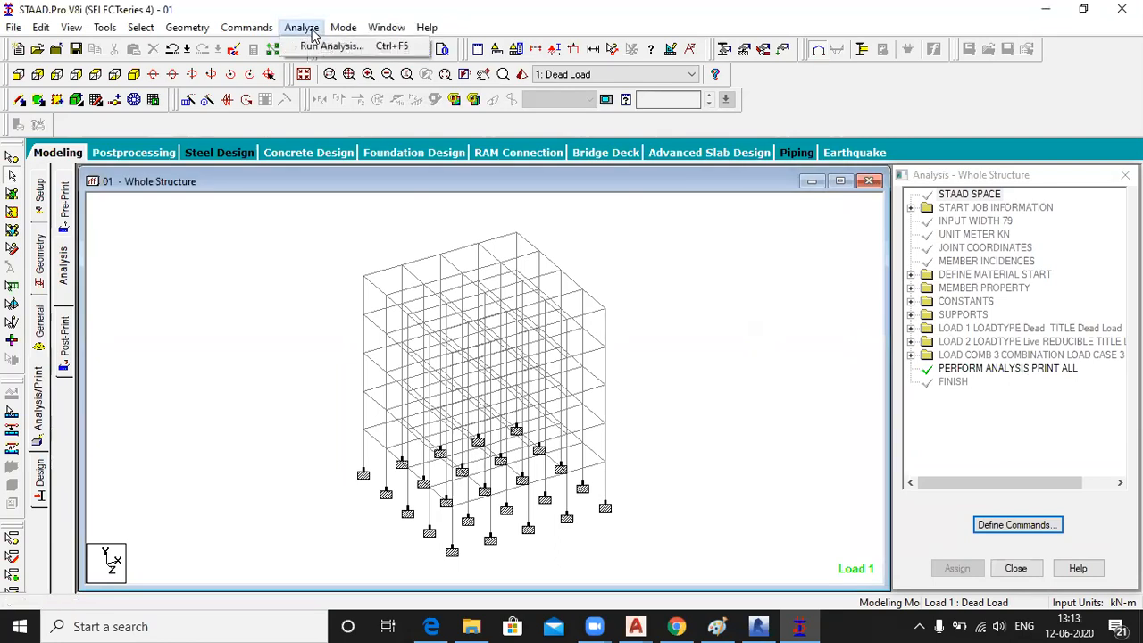
{"action": "left_click", "coordinate": [332, 46]}
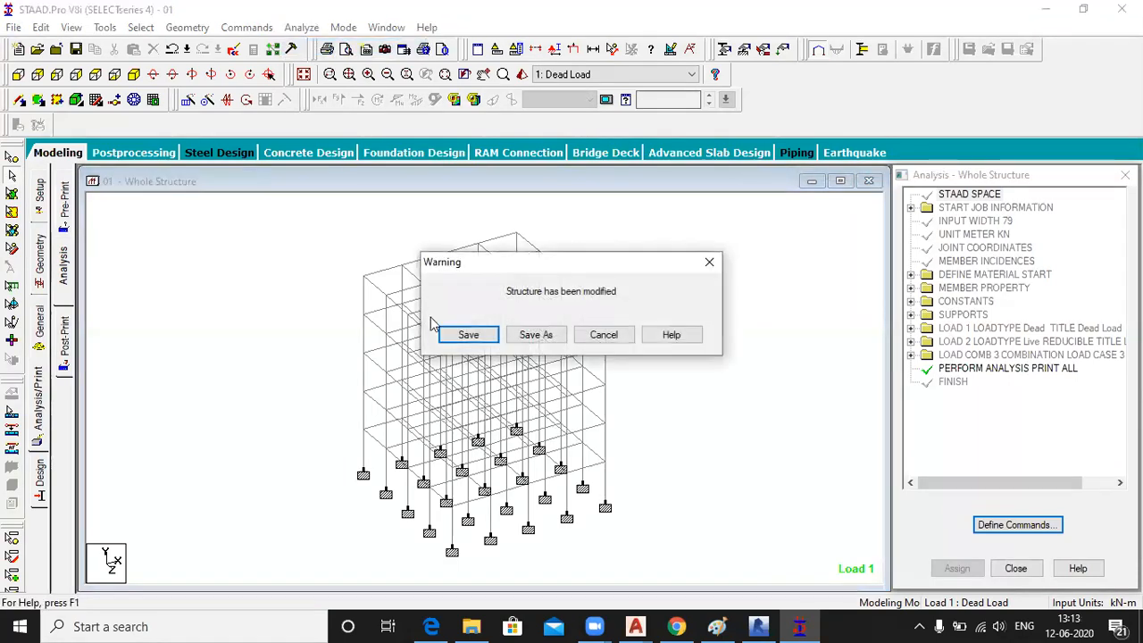
{"action": "left_click", "coordinate": [467, 333]}
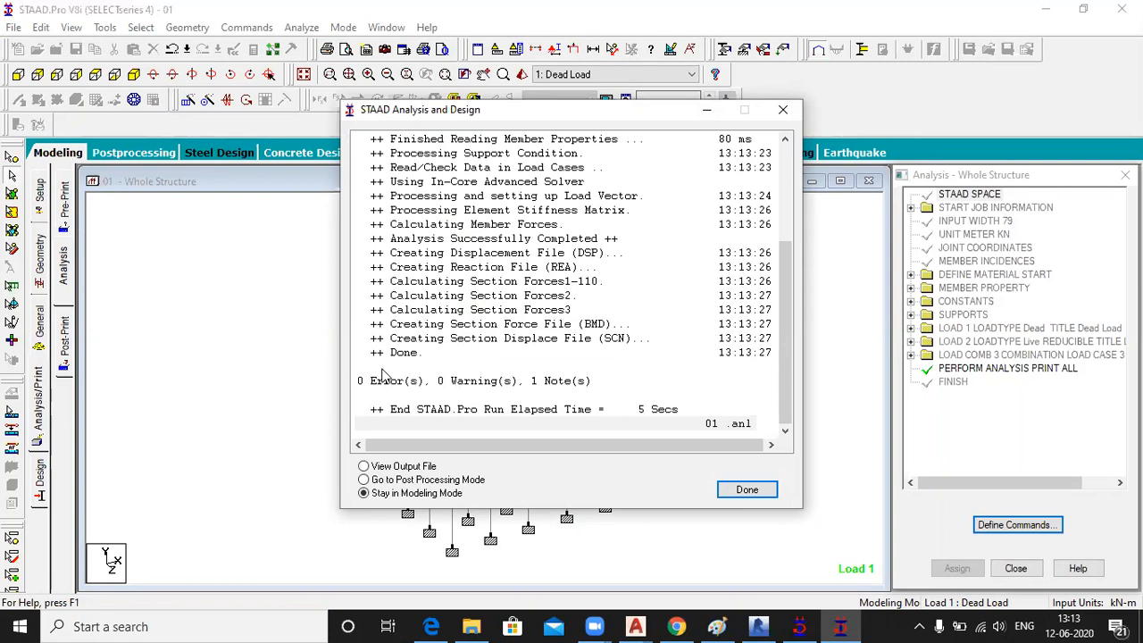
{"action": "left_click", "coordinate": [363, 468]}
{"action": "left_click", "coordinate": [737, 489]}
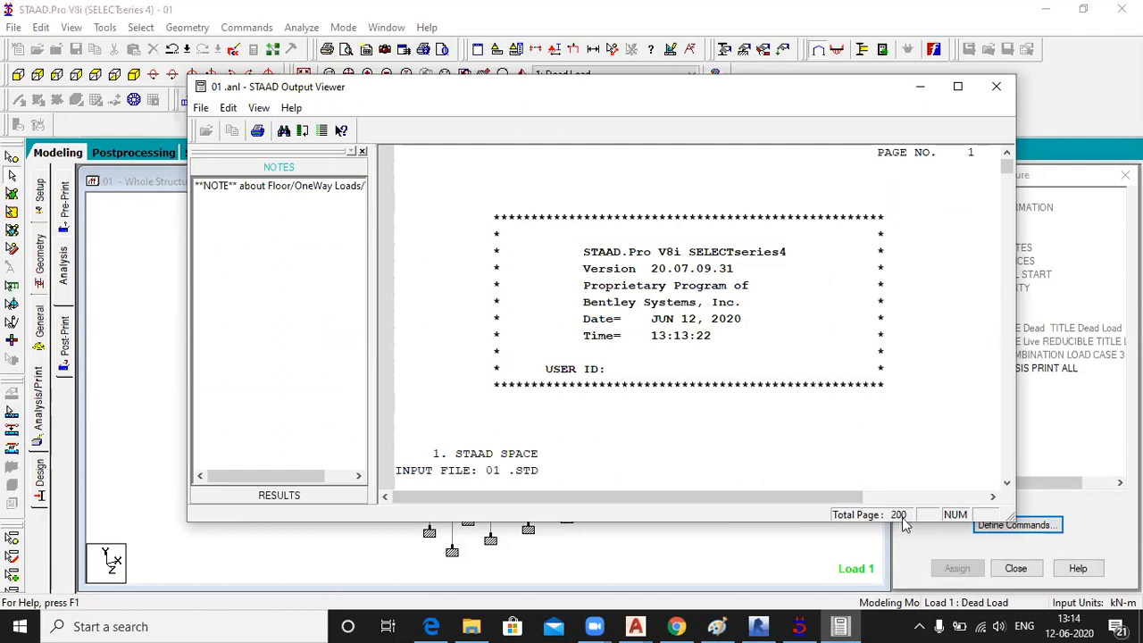
- Examine the joint coordinates listed in the output file, from the first joint to the last
{"action": "left_click", "coordinate": [610, 356]}
{"action": "scroll", "coordinate": [610, 356], "scroll_direction": "down", "scroll_amount": 5}
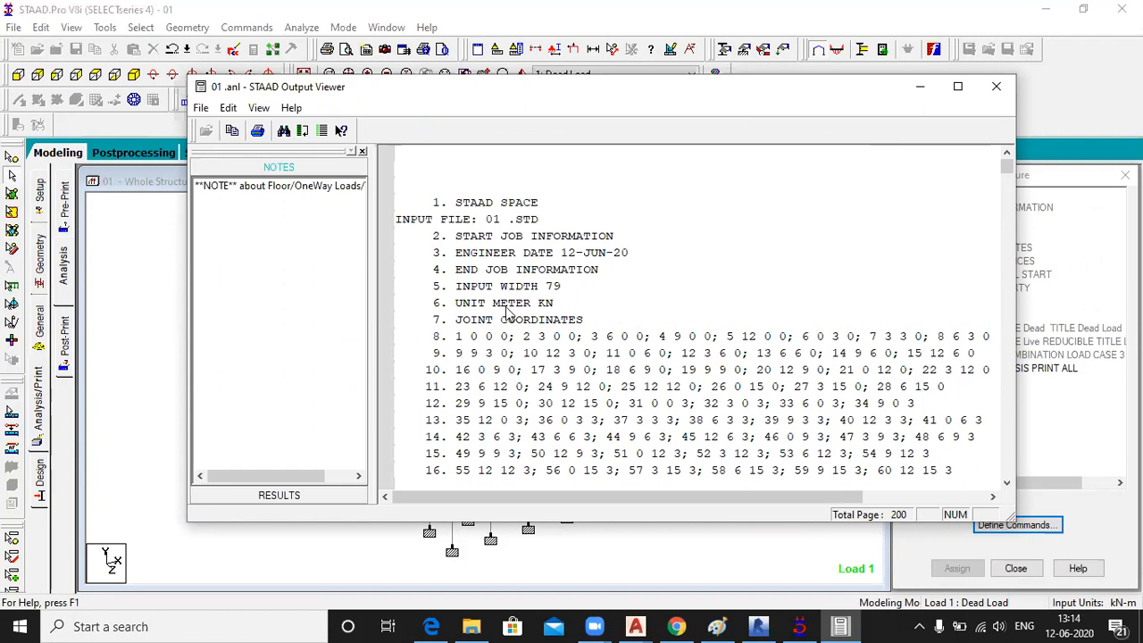
{"action": "scroll", "coordinate": [507, 314], "scroll_direction": "down", "scroll_amount": 2}
{"action": "left_click", "coordinate": [461, 239]}
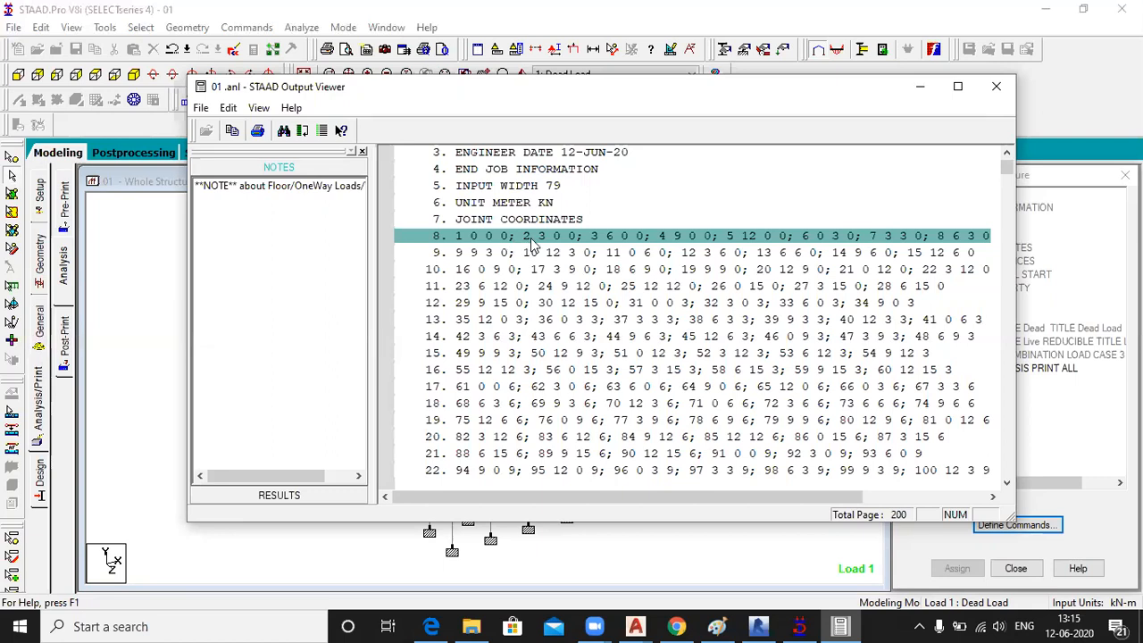
{"action": "left_click_drag", "start_coordinate": [621, 100], "coordinate": [523, 180]}
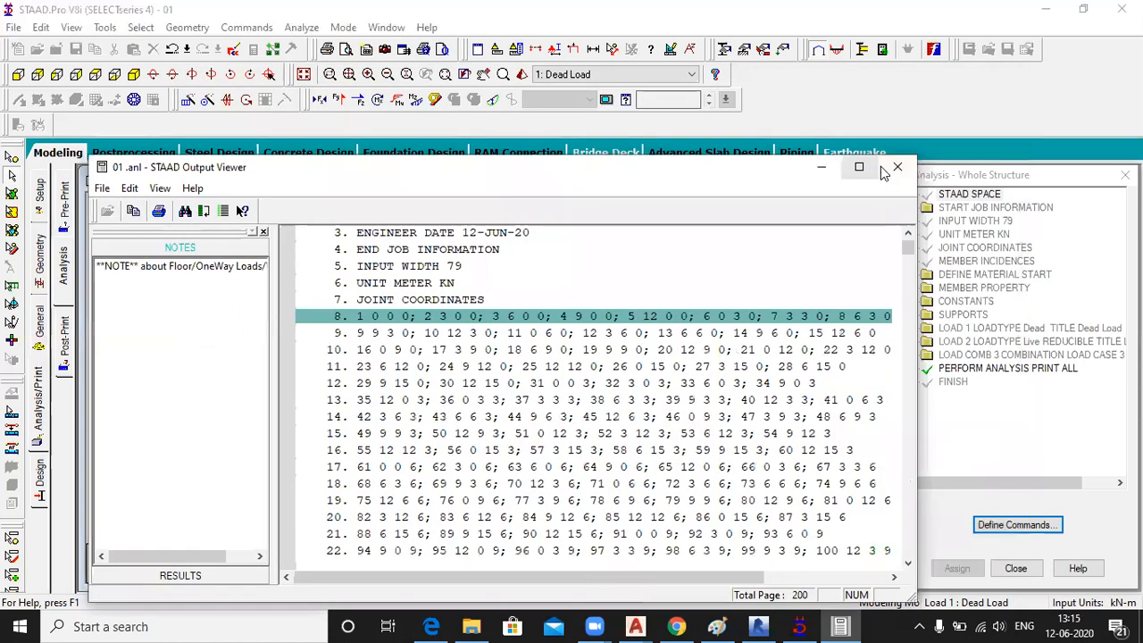
{"action": "left_click_drag", "start_coordinate": [676, 171], "coordinate": [470, 205]}
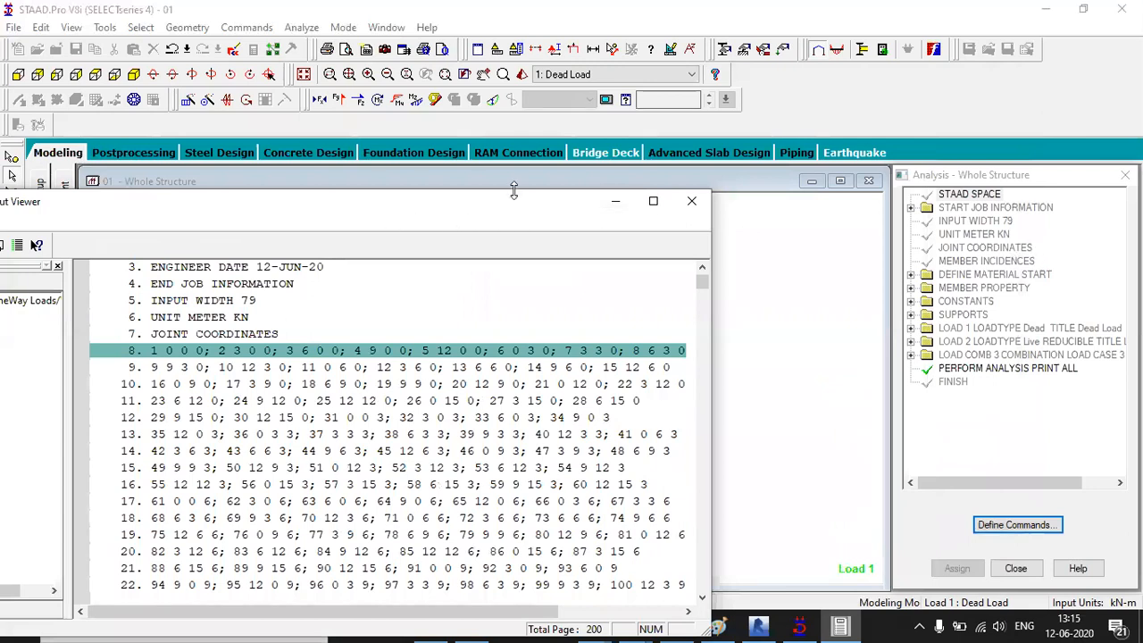
{"action": "left_click_drag", "start_coordinate": [277, 217], "coordinate": [513, 120]}
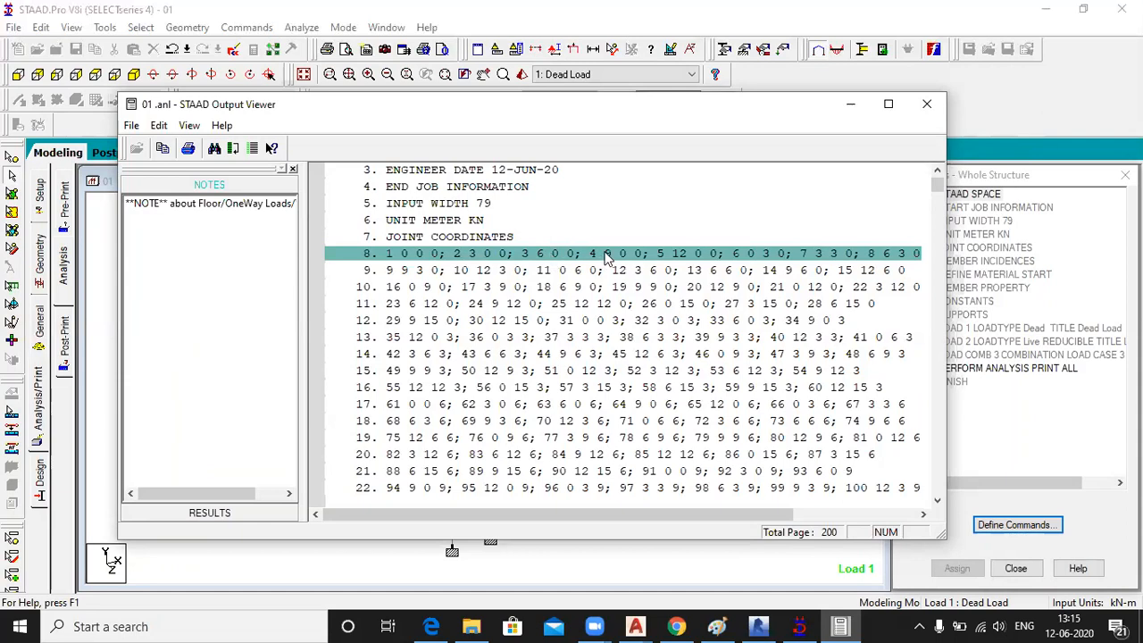
{"action": "scroll", "coordinate": [605, 256], "scroll_direction": "down", "scroll_amount": 9}
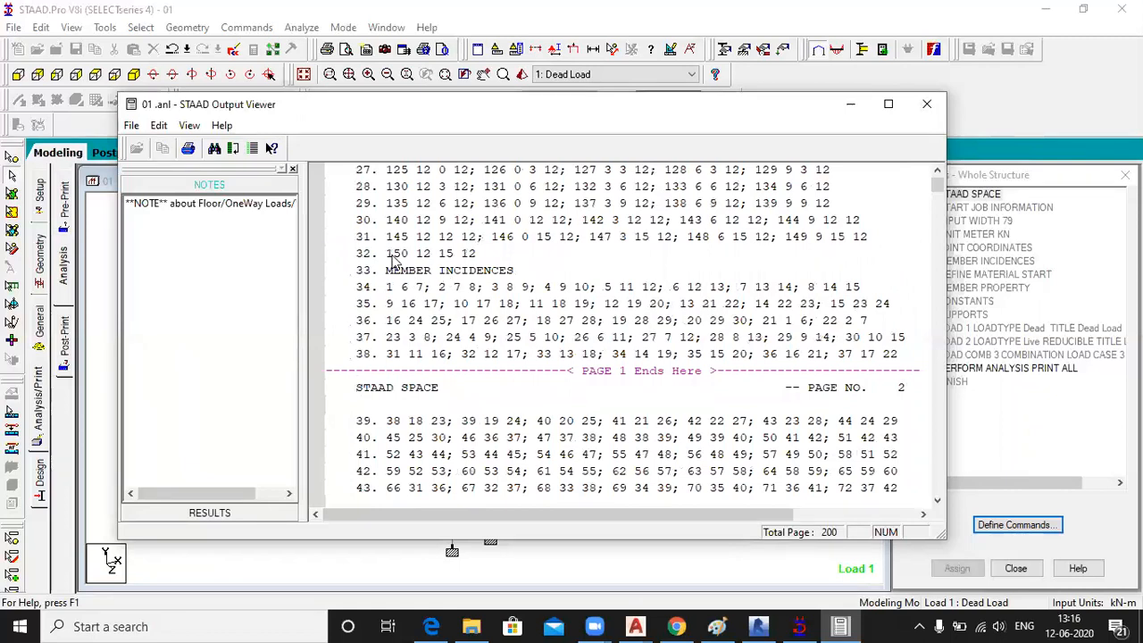
{"action": "left_click", "coordinate": [394, 256]}
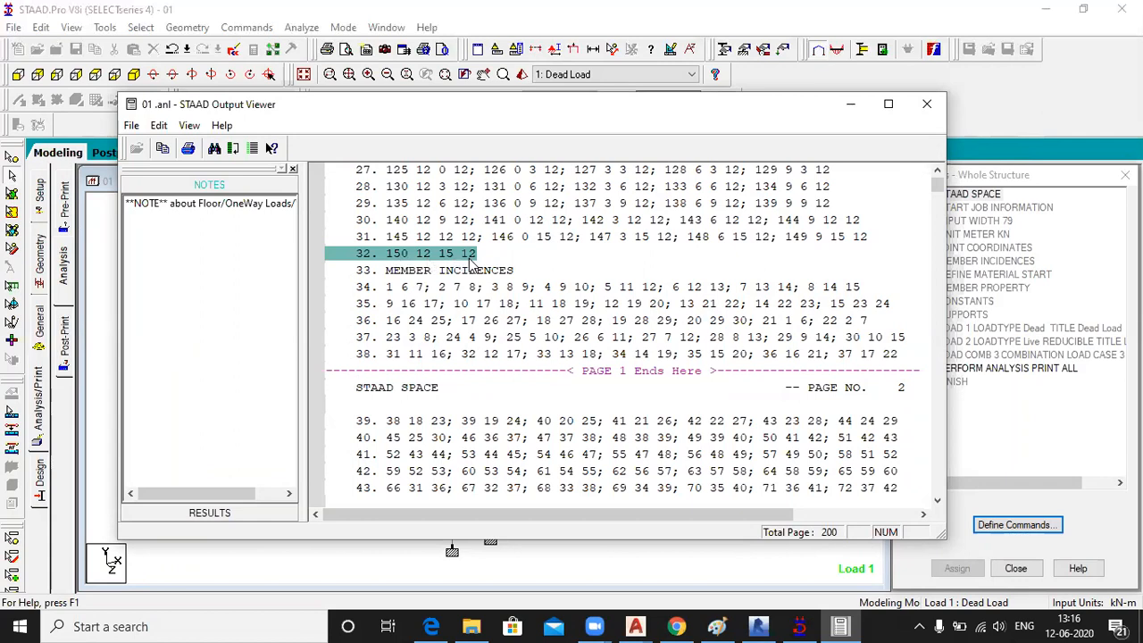
- Examine the member incidences in the output file through to the start of the material definition
{"action": "left_click", "coordinate": [426, 277]}
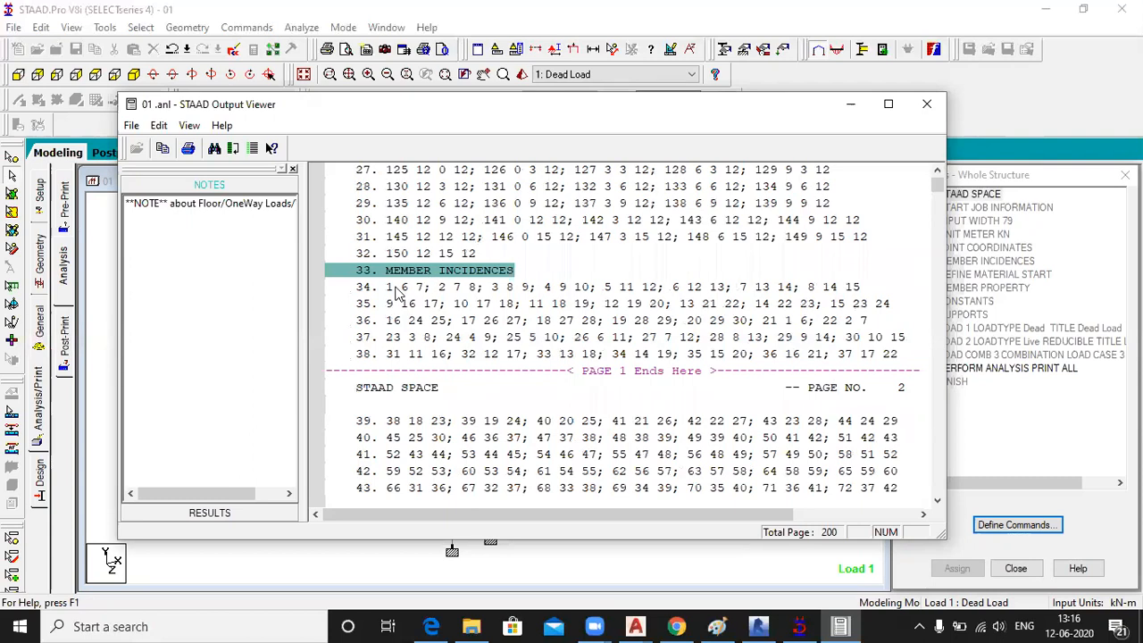
{"action": "left_click", "coordinate": [391, 291]}
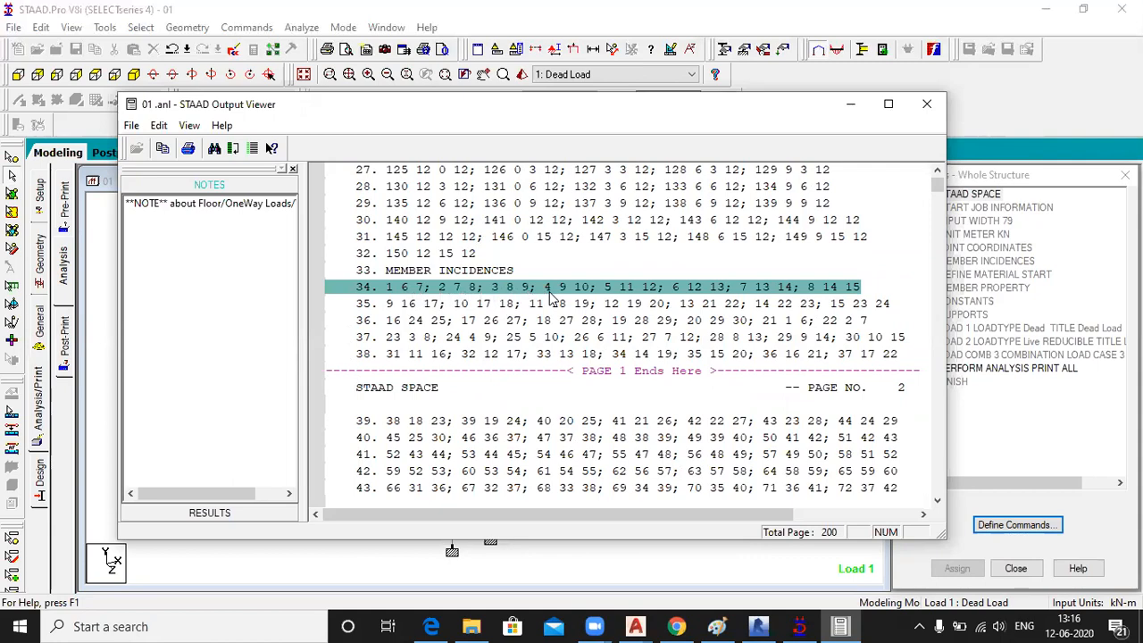
{"action": "scroll", "coordinate": [552, 297], "scroll_direction": "down", "scroll_amount": 5}
{"action": "scroll", "coordinate": [552, 298], "scroll_direction": "down", "scroll_amount": 11}
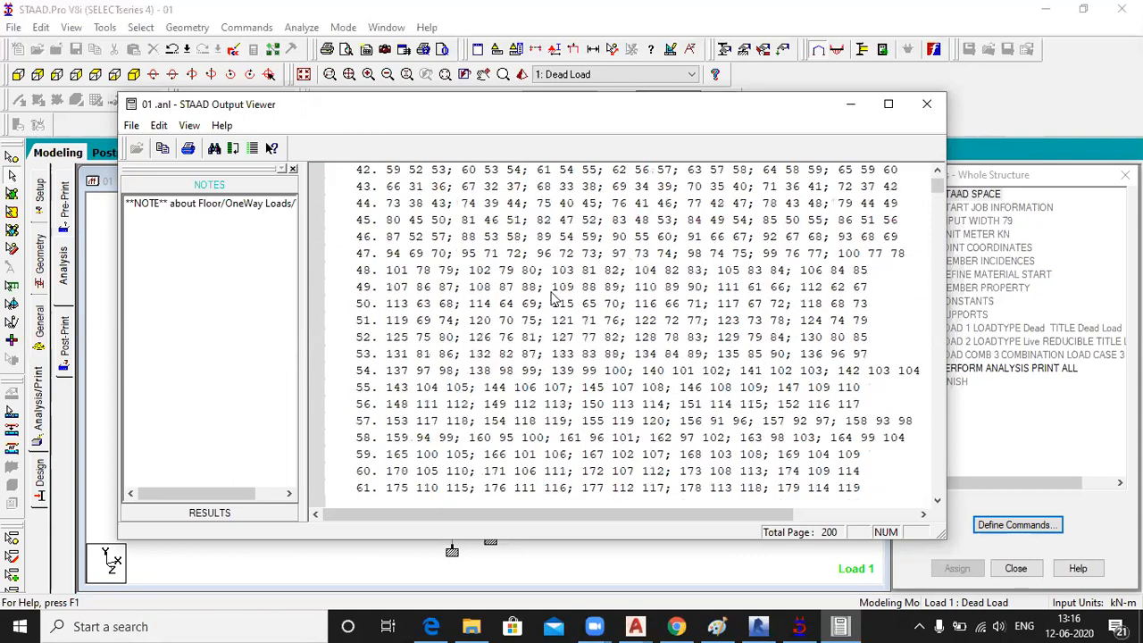
{"action": "scroll", "coordinate": [552, 297], "scroll_direction": "down", "scroll_amount": 3}
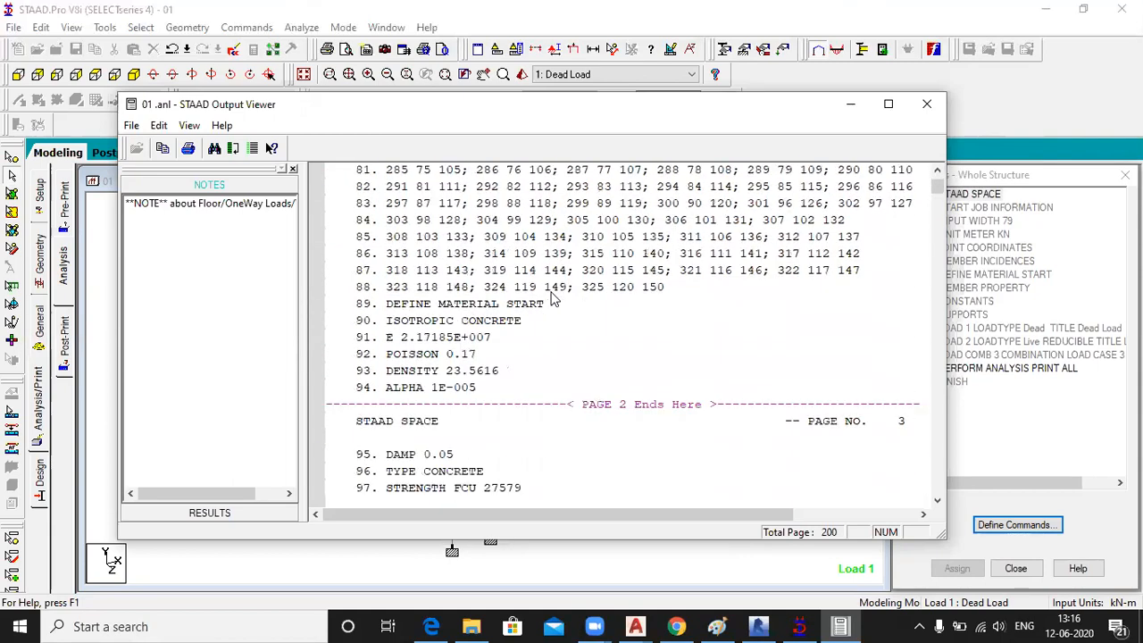
- Examine the last member incidence line and the isotropic concrete definition, from elastic modulus through damping, type and strength
{"action": "left_click", "coordinate": [598, 291]}
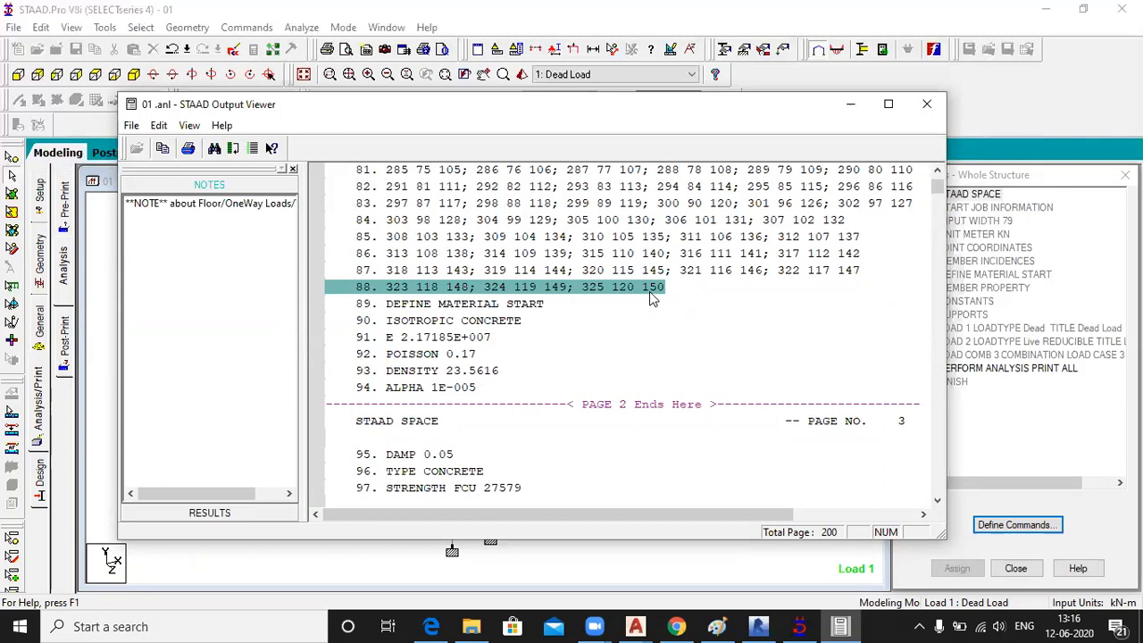
{"action": "left_click", "coordinate": [462, 305]}
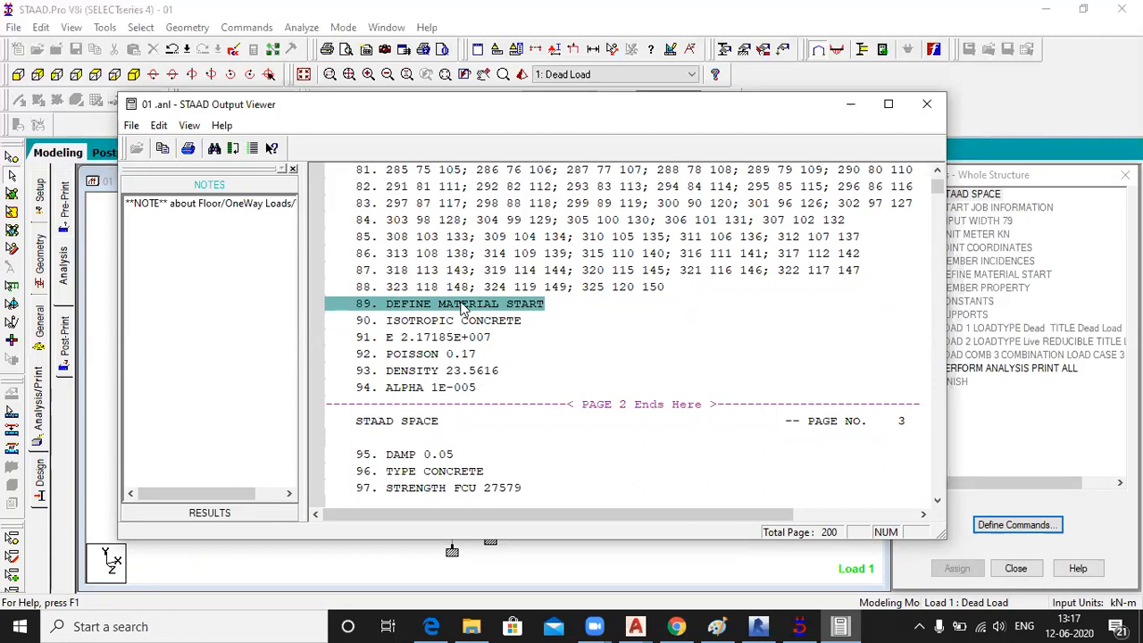
{"action": "left_click", "coordinate": [457, 324]}
{"action": "left_click", "coordinate": [458, 338]}
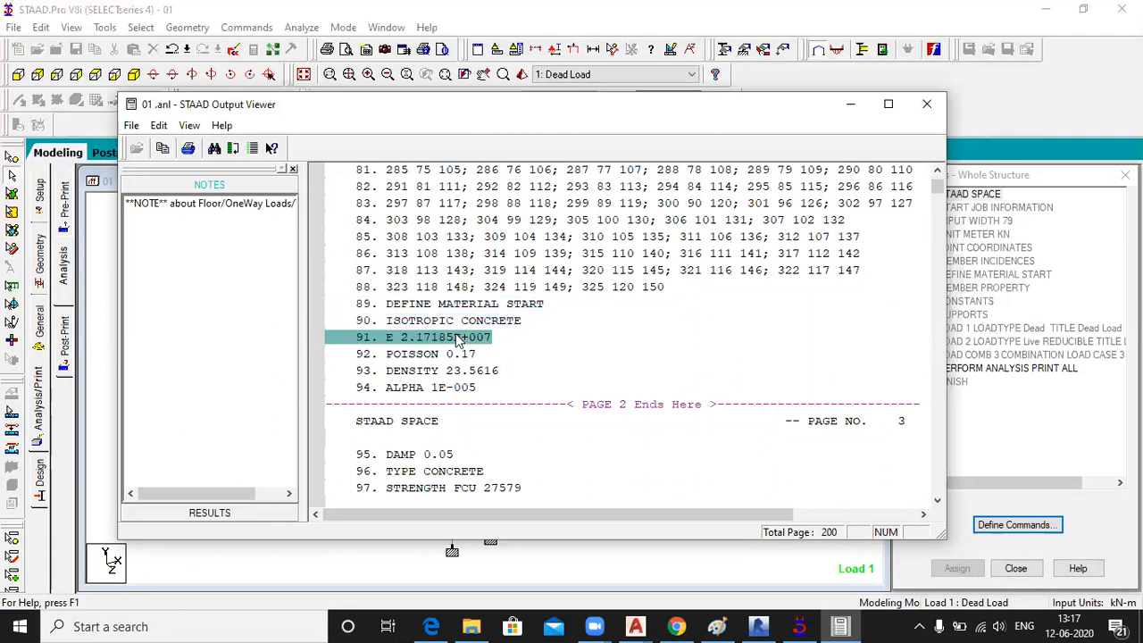
{"action": "left_click", "coordinate": [456, 356]}
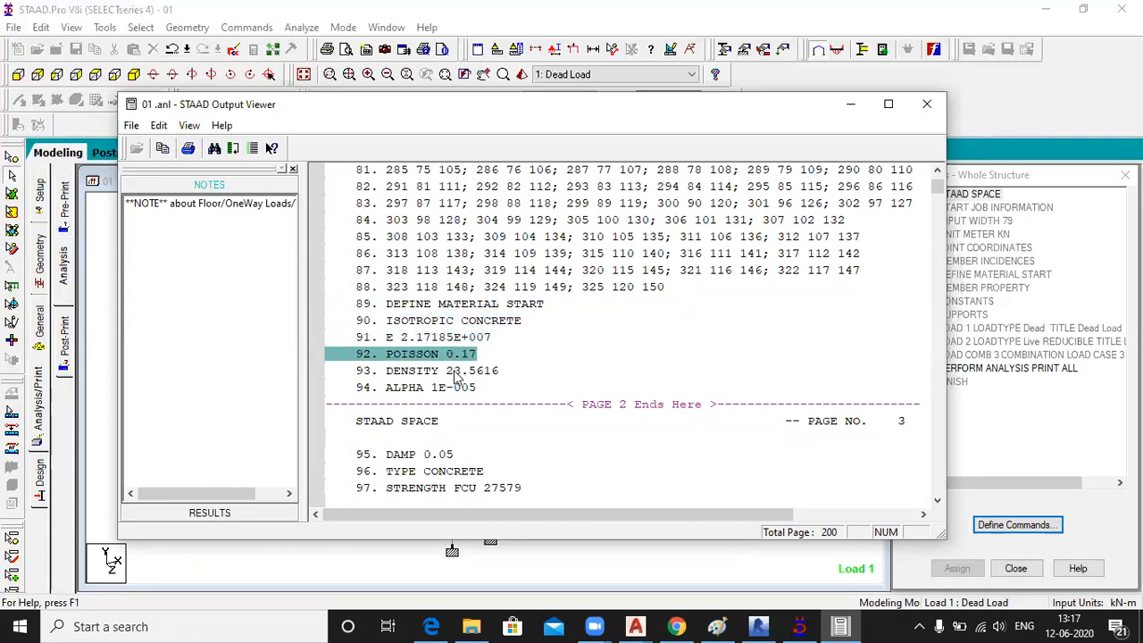
{"action": "left_click", "coordinate": [456, 372]}
{"action": "left_click", "coordinate": [450, 388]}
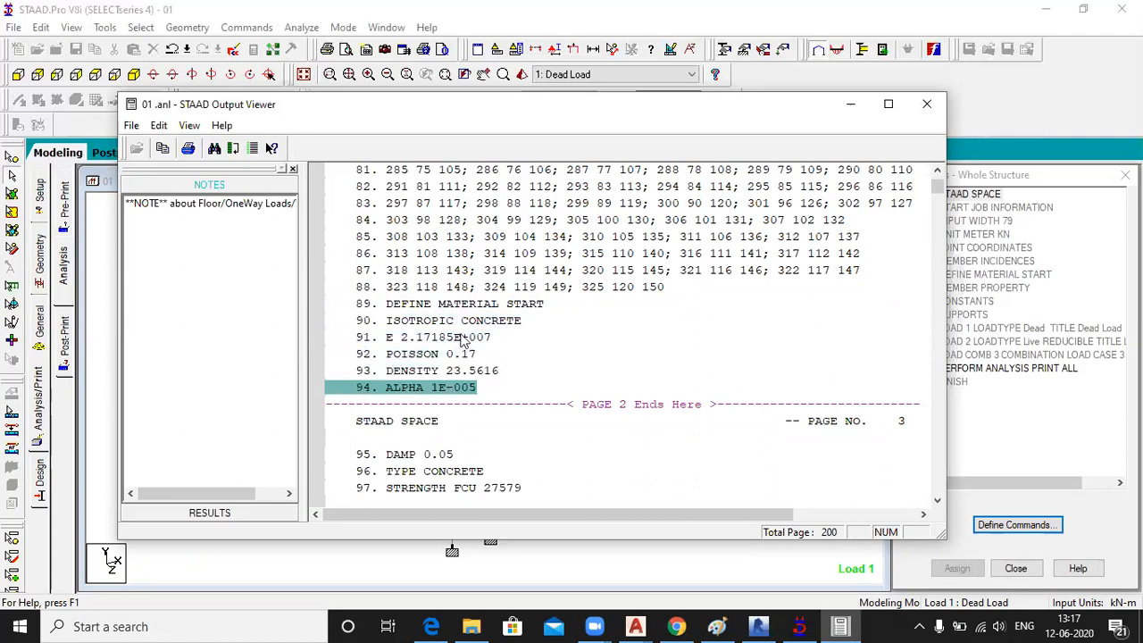
{"action": "scroll", "coordinate": [453, 447], "scroll_direction": "down", "scroll_amount": 1}
{"action": "left_click", "coordinate": [439, 406]}
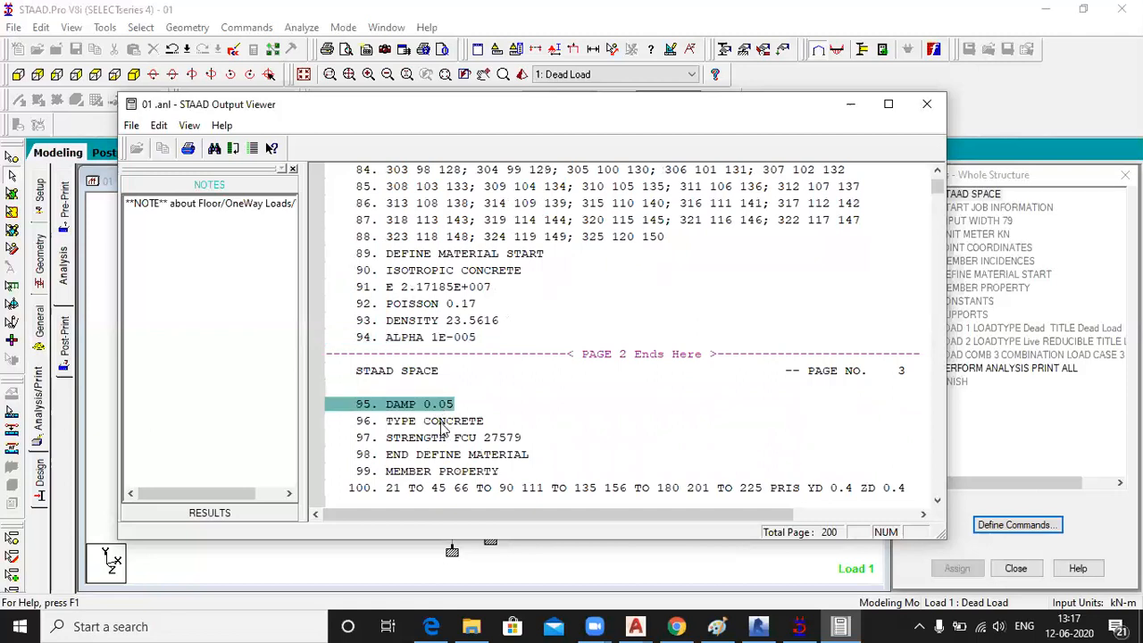
{"action": "left_click", "coordinate": [442, 423]}
{"action": "left_click", "coordinate": [447, 440]}
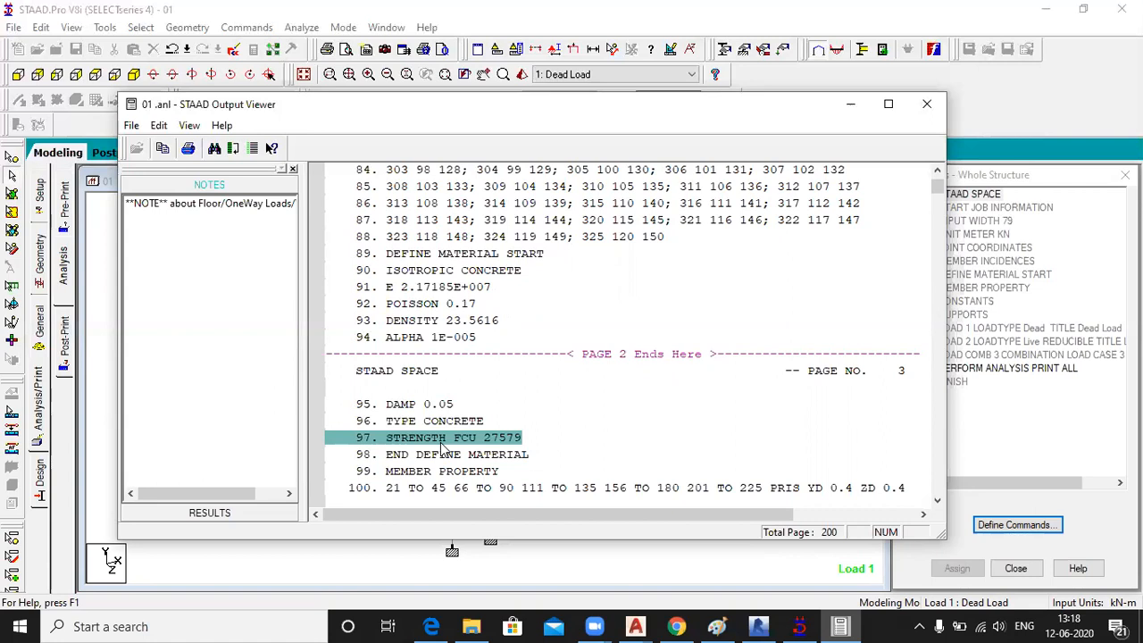
- Examine the prismatic member property assignments and the fixed support joints listed in the output file
{"action": "scroll", "coordinate": [441, 449], "scroll_direction": "down", "scroll_amount": 4}
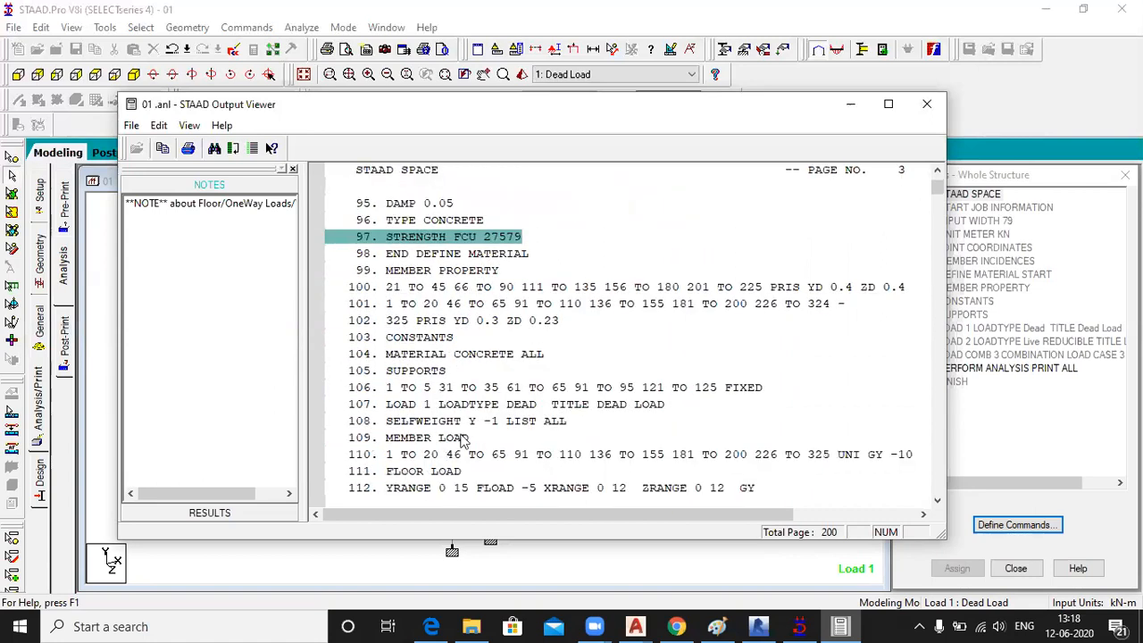
{"action": "left_click", "coordinate": [459, 271]}
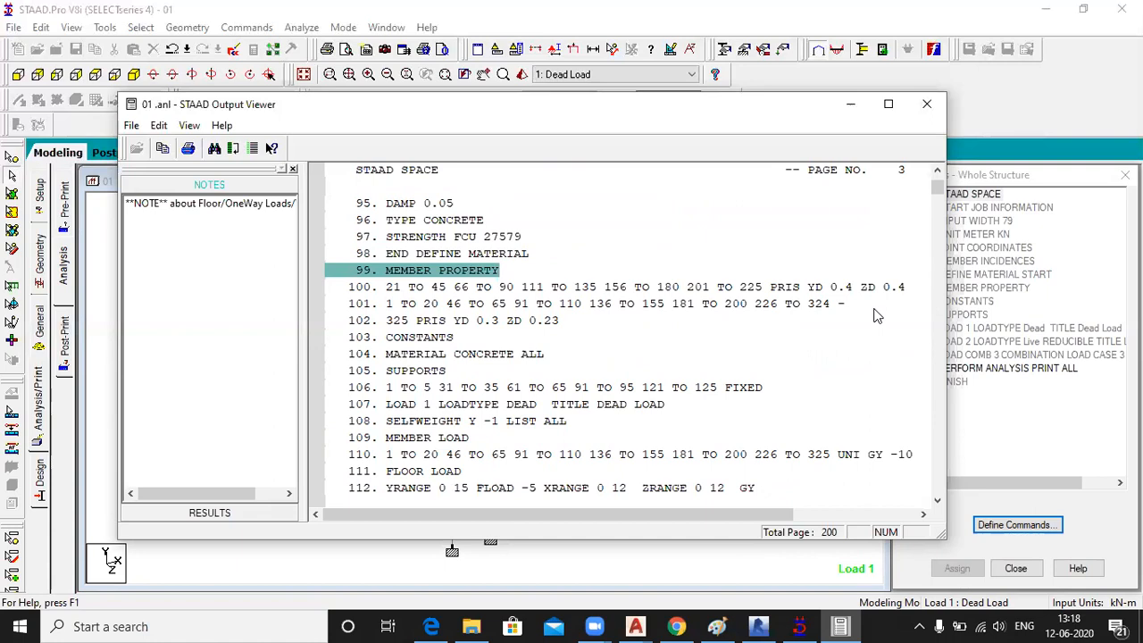
{"action": "left_click", "coordinate": [850, 291]}
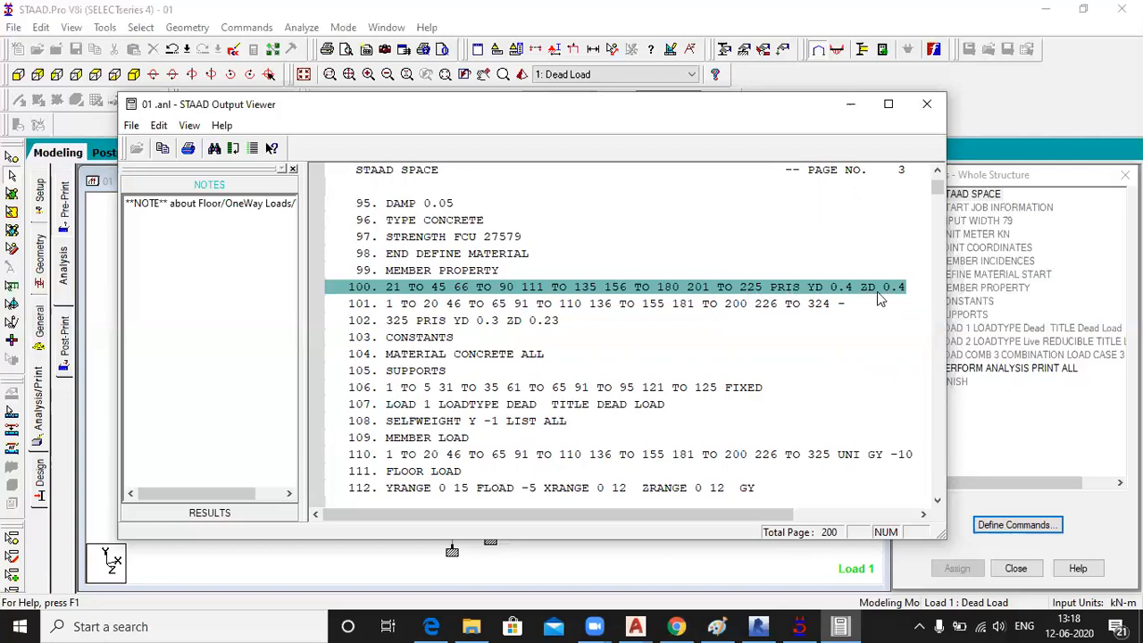
{"action": "left_click", "coordinate": [568, 309]}
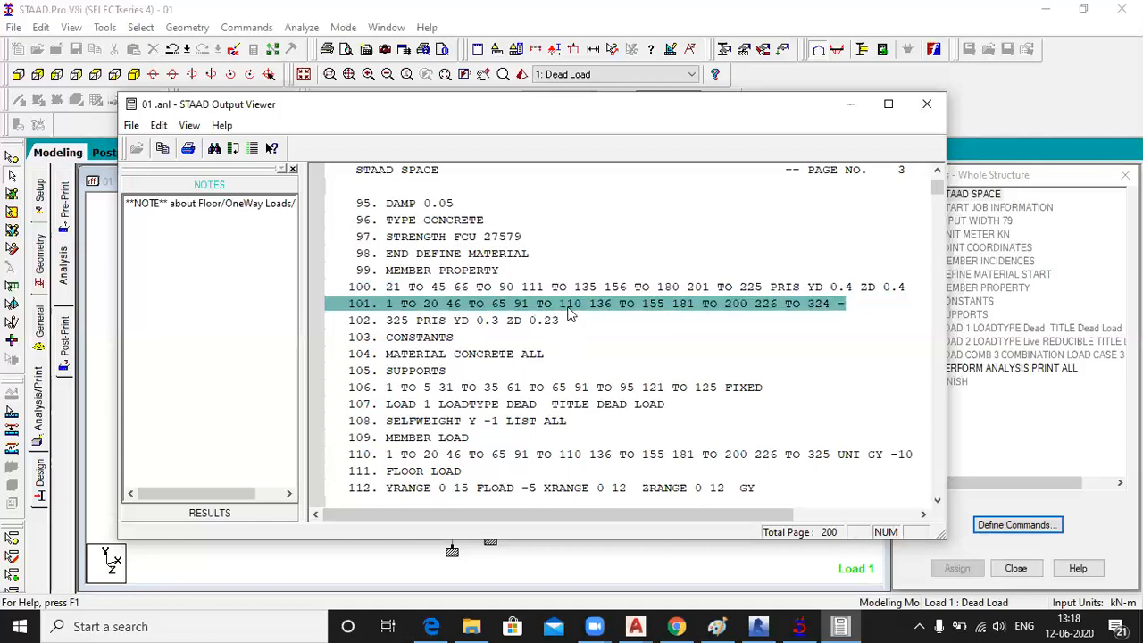
{"action": "left_click", "coordinate": [494, 325]}
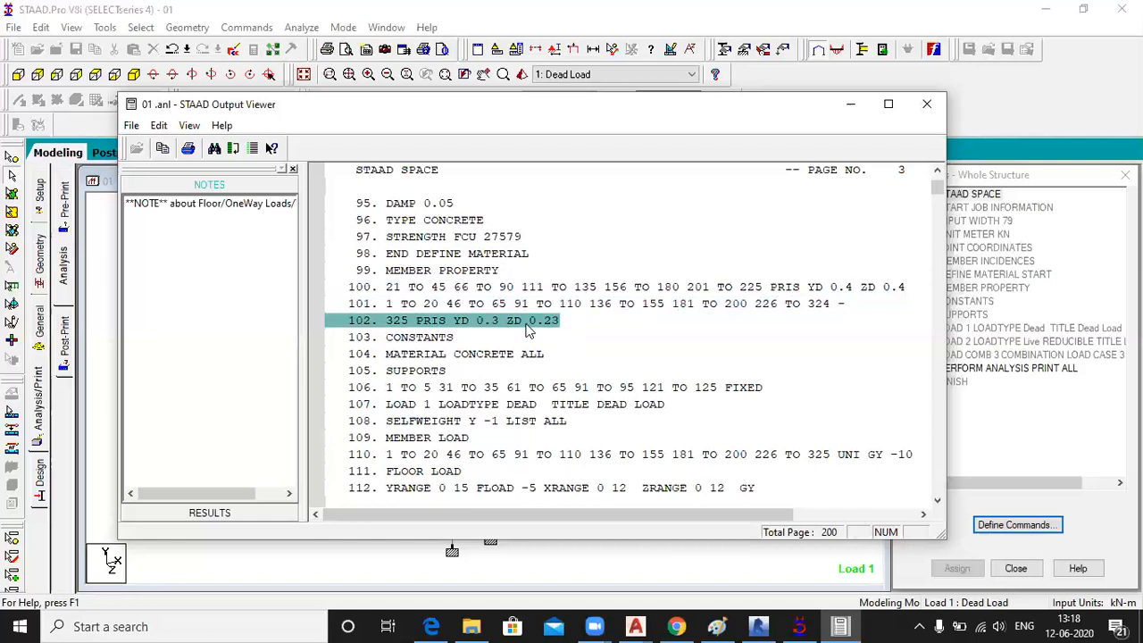
{"action": "scroll", "coordinate": [527, 331], "scroll_direction": "down", "scroll_amount": 1}
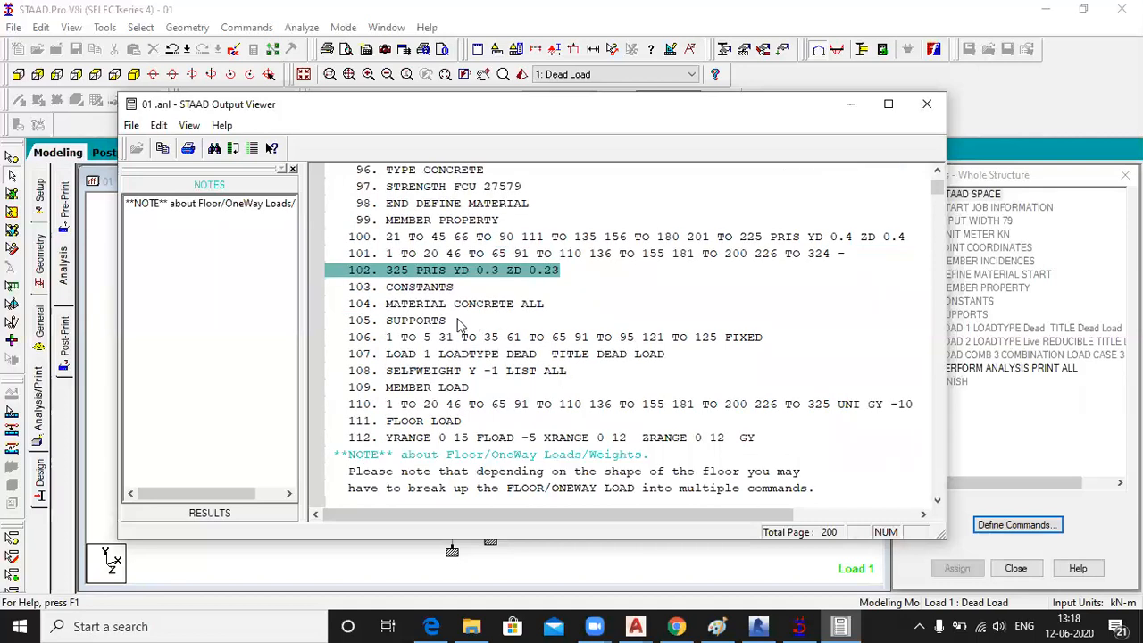
{"action": "left_click", "coordinate": [427, 325]}
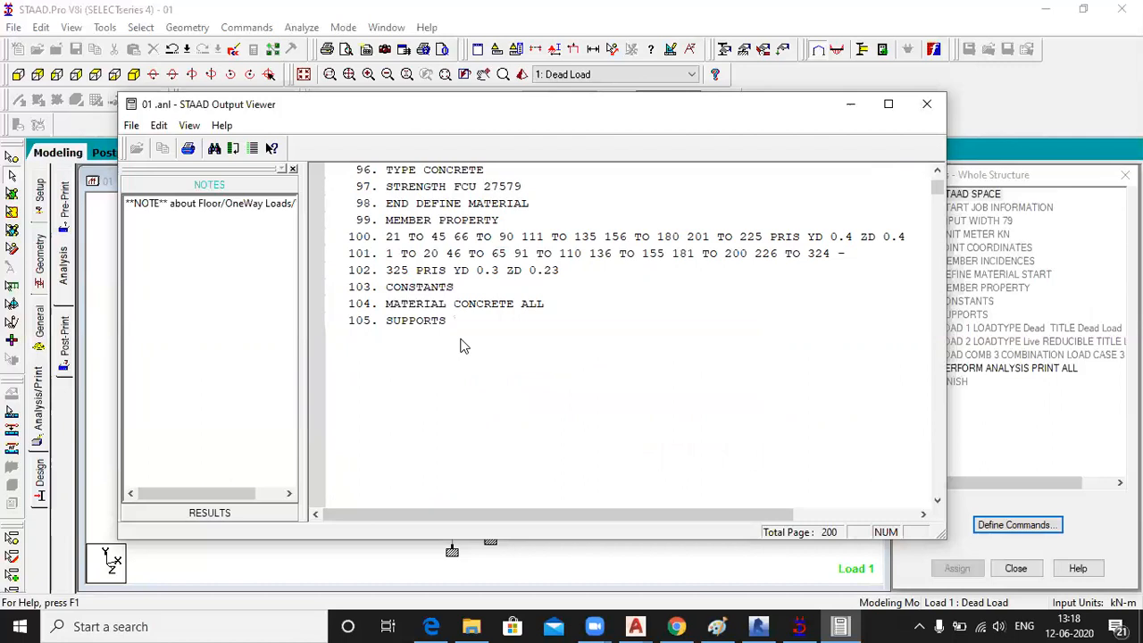
{"action": "left_click", "coordinate": [462, 340]}
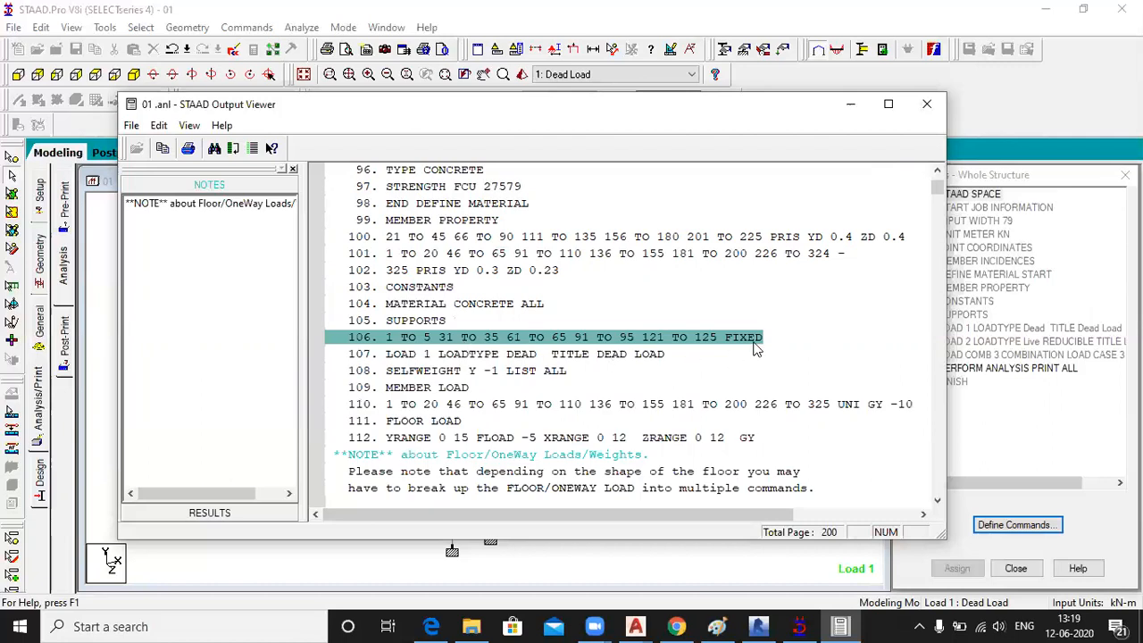
- Examine the dead load case commands in the output file, covering self-weight, member load and floor load
{"action": "left_click", "coordinate": [493, 355]}
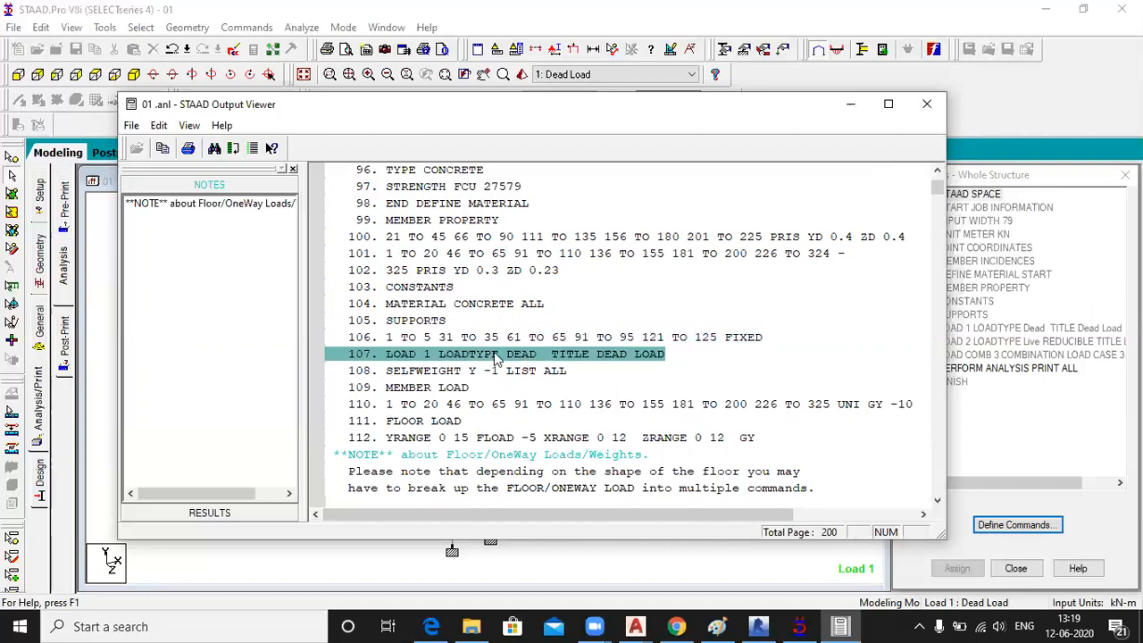
{"action": "left_click", "coordinate": [446, 375]}
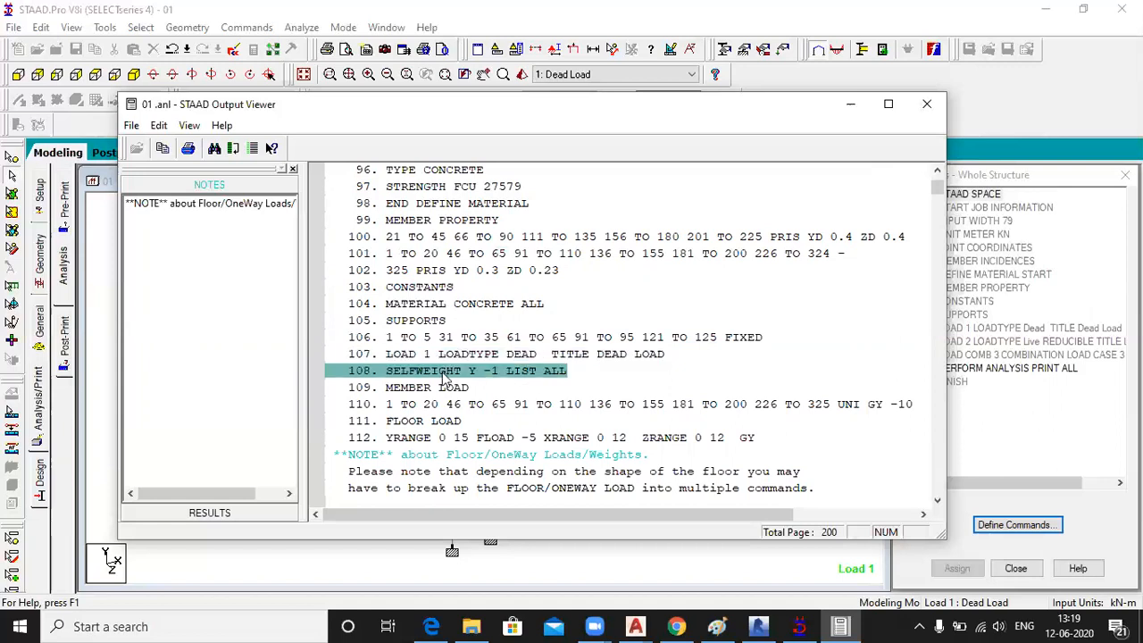
{"action": "left_click", "coordinate": [445, 405]}
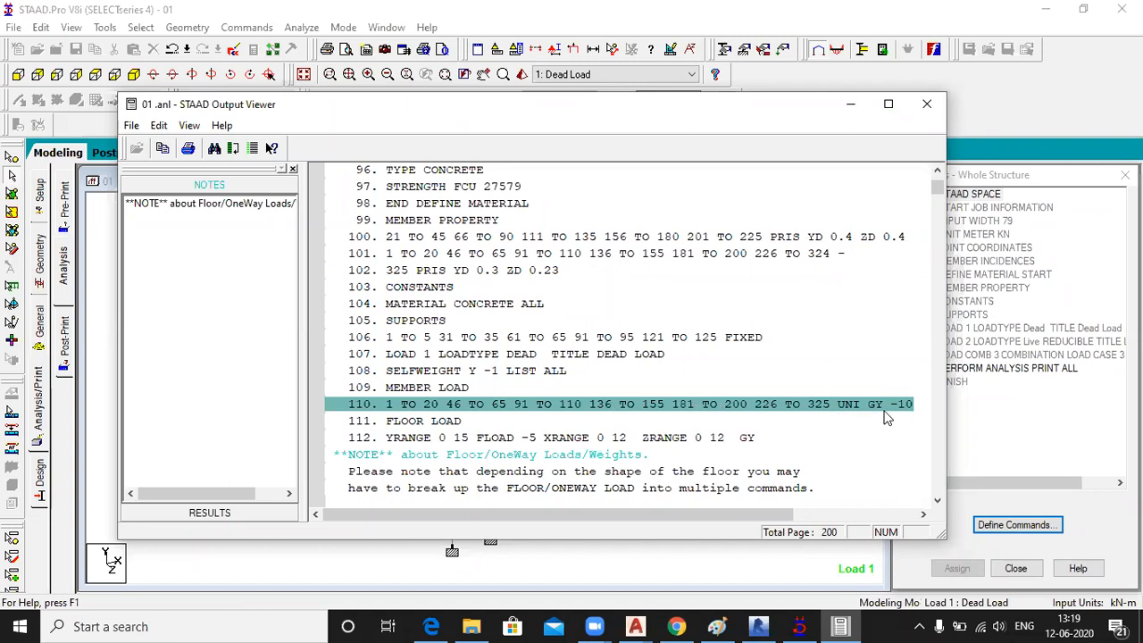
{"action": "left_click", "coordinate": [432, 423]}
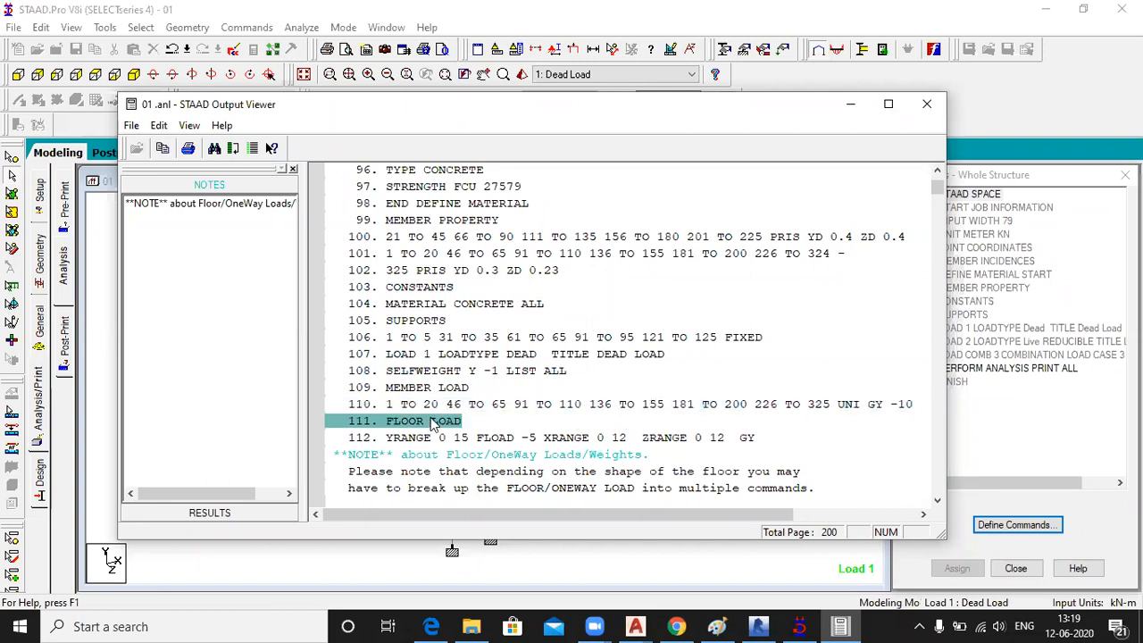
- Examine the live load case's floor load and the load combination with its factors in the output file
{"action": "scroll", "coordinate": [433, 423], "scroll_direction": "down", "scroll_amount": 4}
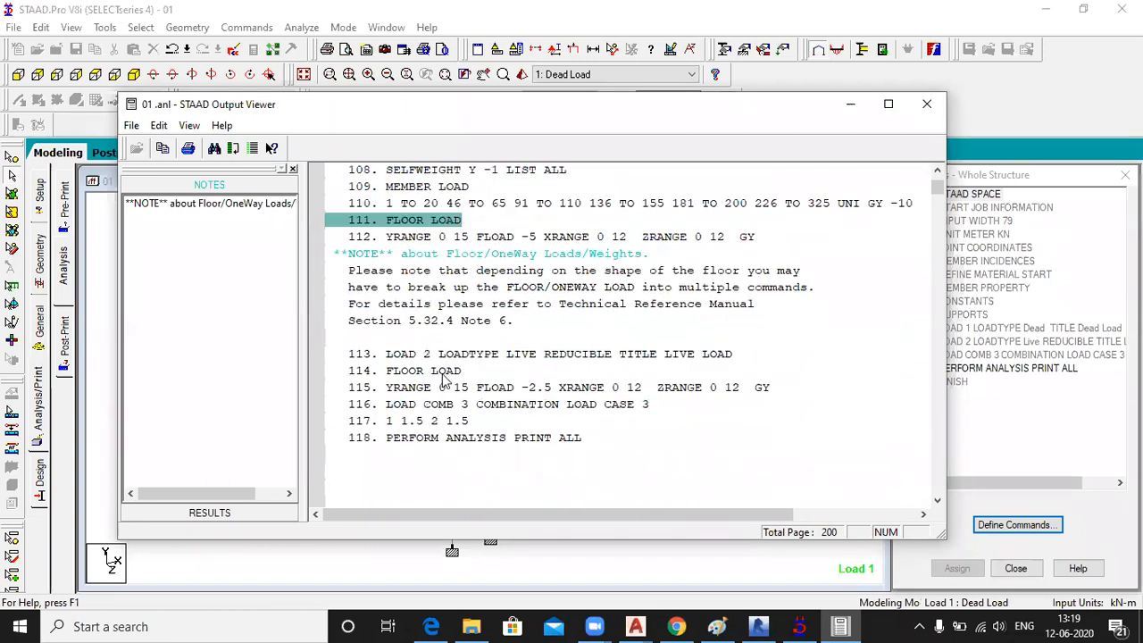
{"action": "left_click", "coordinate": [447, 358]}
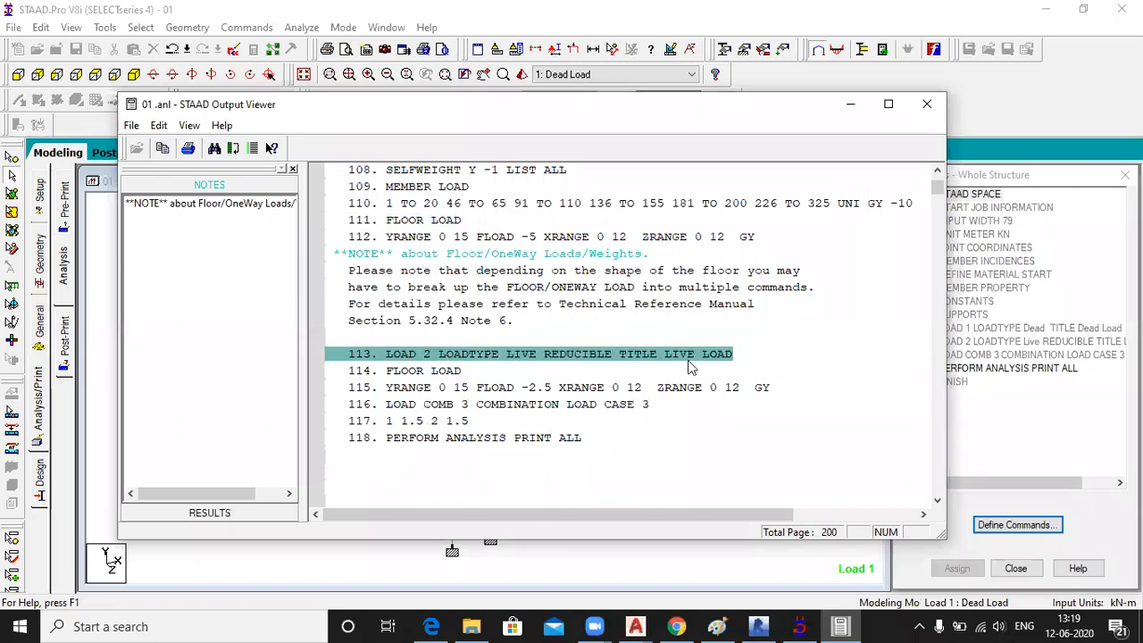
{"action": "left_click", "coordinate": [425, 377]}
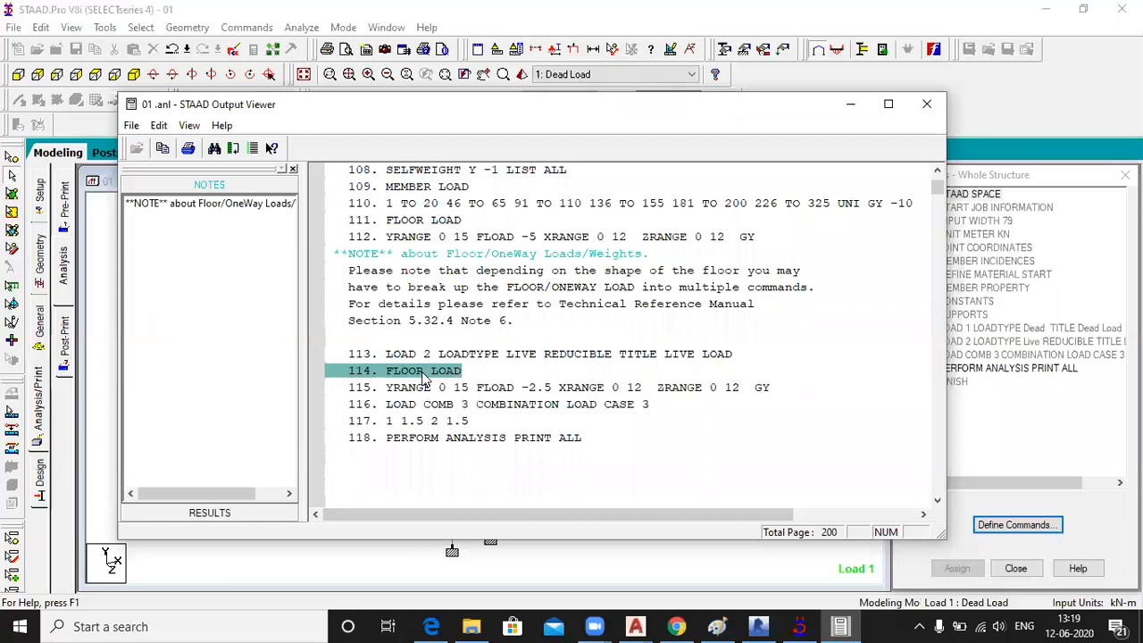
{"action": "left_click", "coordinate": [460, 406]}
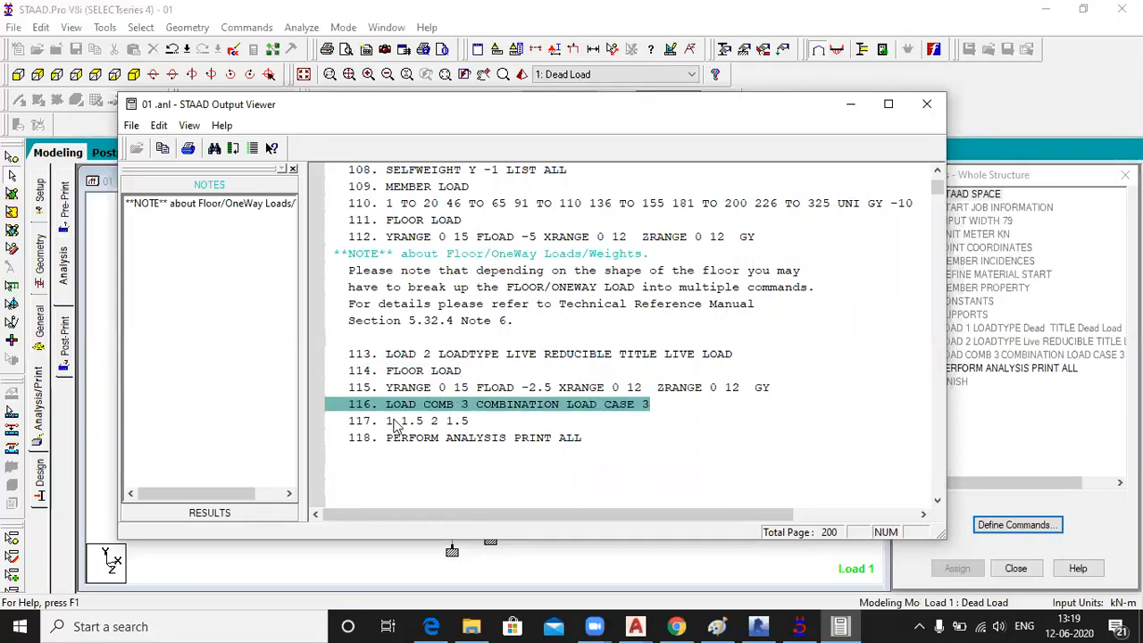
{"action": "left_click", "coordinate": [430, 421]}
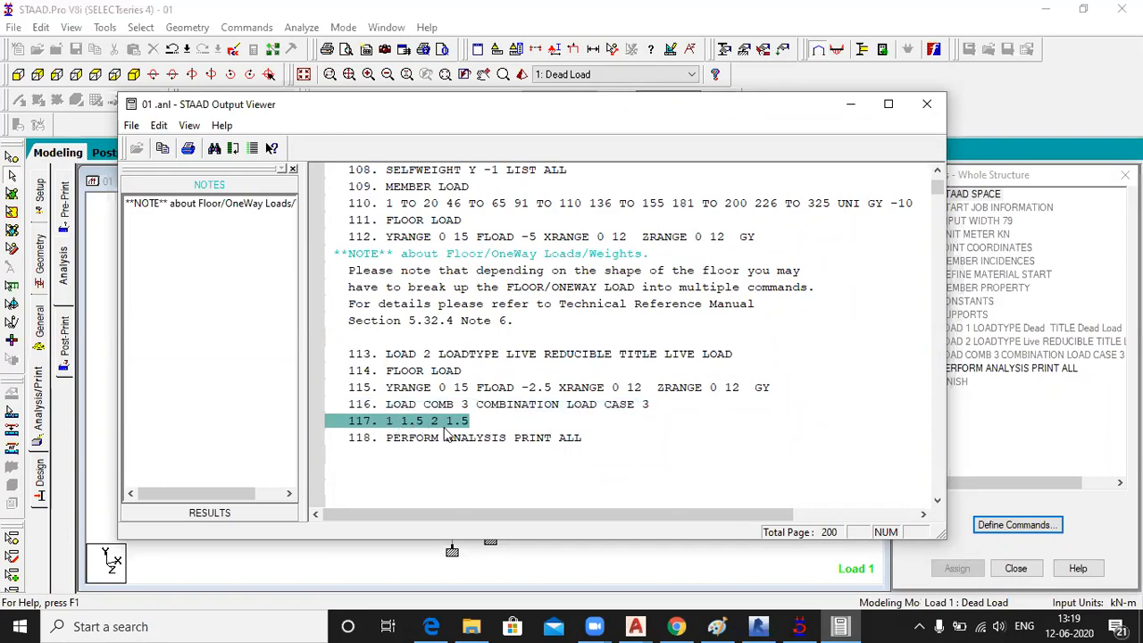
- Examine the Perform Analysis Print All command and the problem statistics for joints, members and supports
{"action": "scroll", "coordinate": [455, 431], "scroll_direction": "down", "scroll_amount": 3}
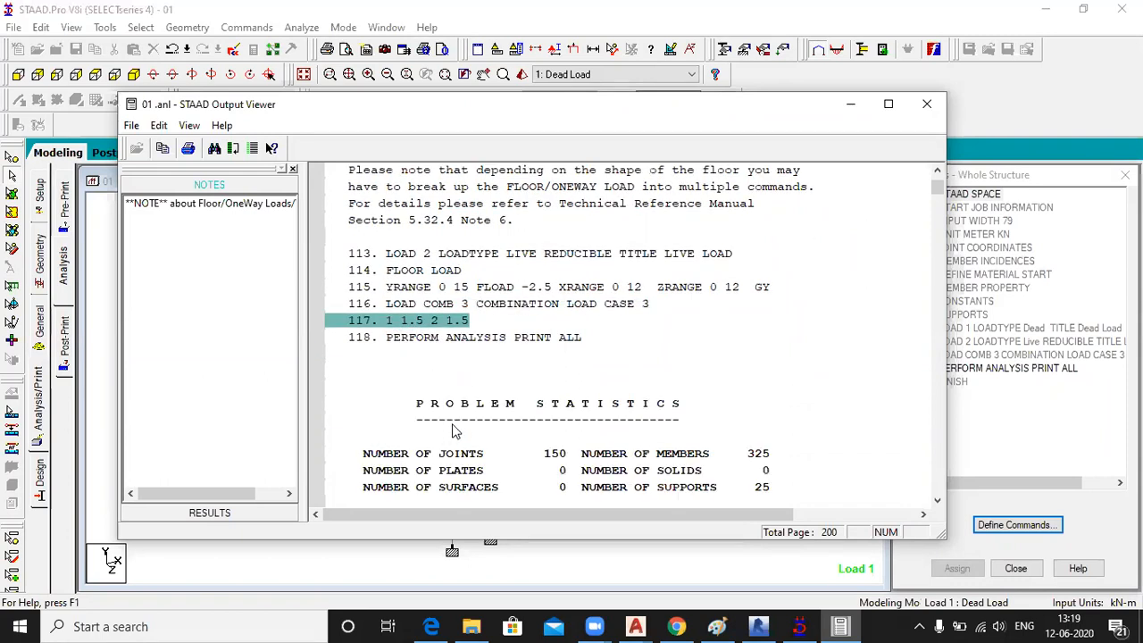
{"action": "left_click", "coordinate": [570, 287]}
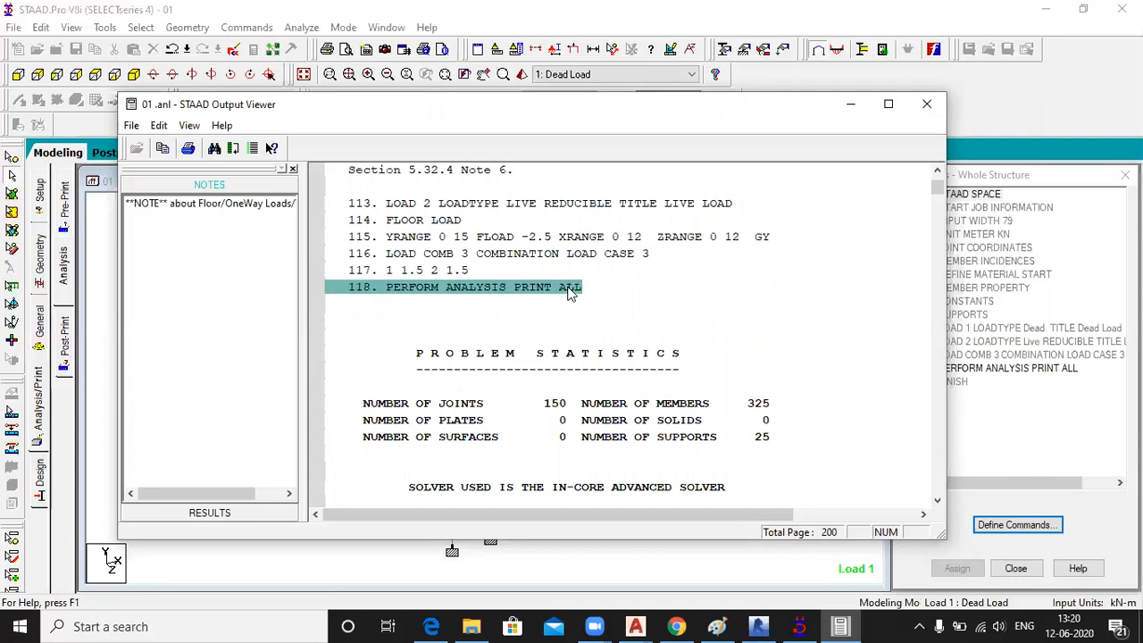
{"action": "scroll", "coordinate": [541, 313], "scroll_direction": "down", "scroll_amount": 1}
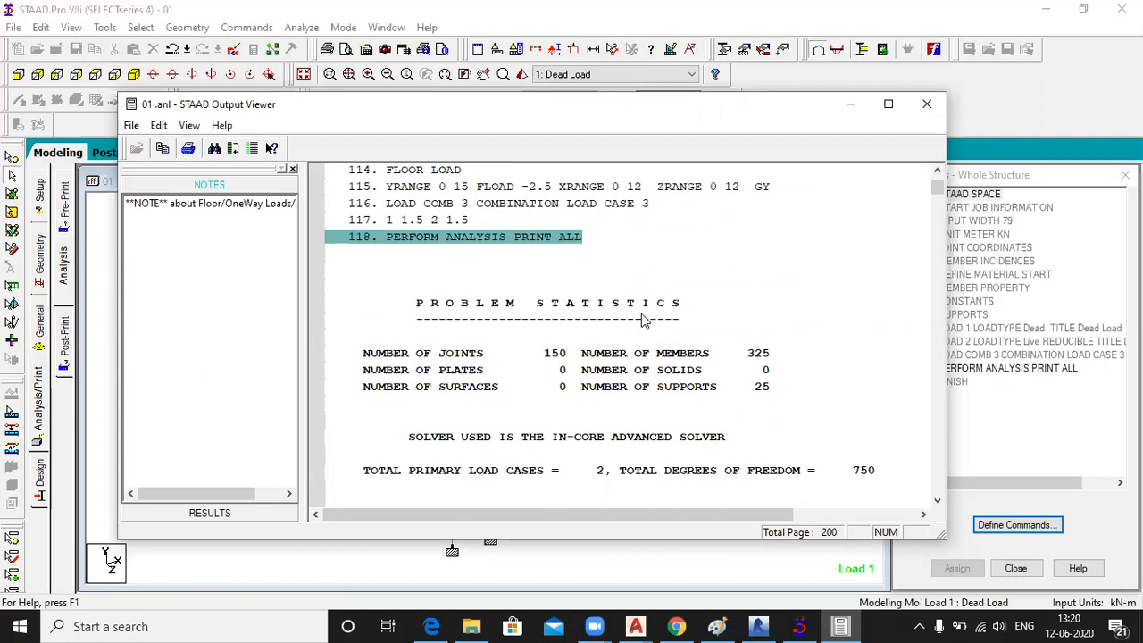
{"action": "scroll", "coordinate": [643, 322], "scroll_direction": "down", "scroll_amount": 1}
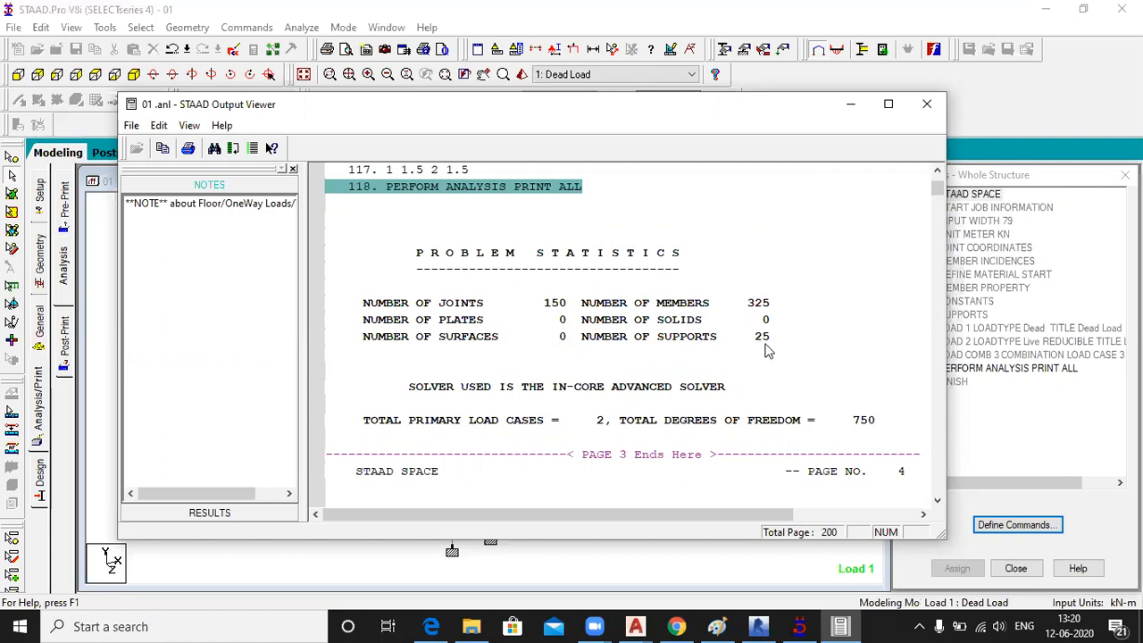
- Examine the printed dead load results, from self-weight and actual structure weight to the first member's uniform load
{"action": "scroll", "coordinate": [537, 348], "scroll_direction": "down", "scroll_amount": 4}
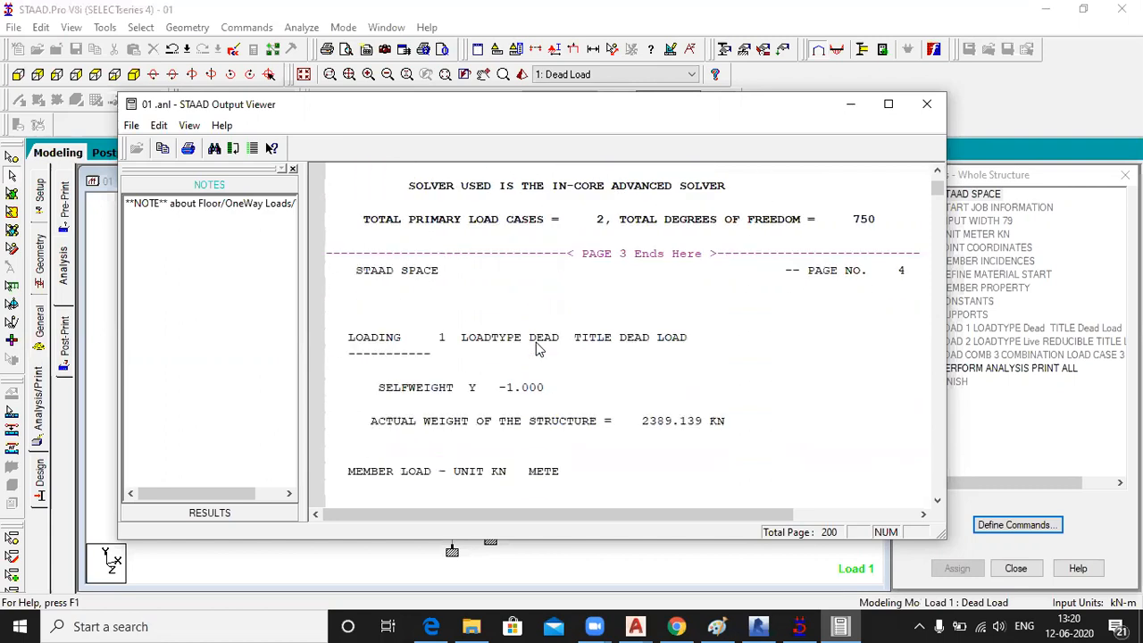
{"action": "scroll", "coordinate": [536, 346], "scroll_direction": "down", "scroll_amount": 1}
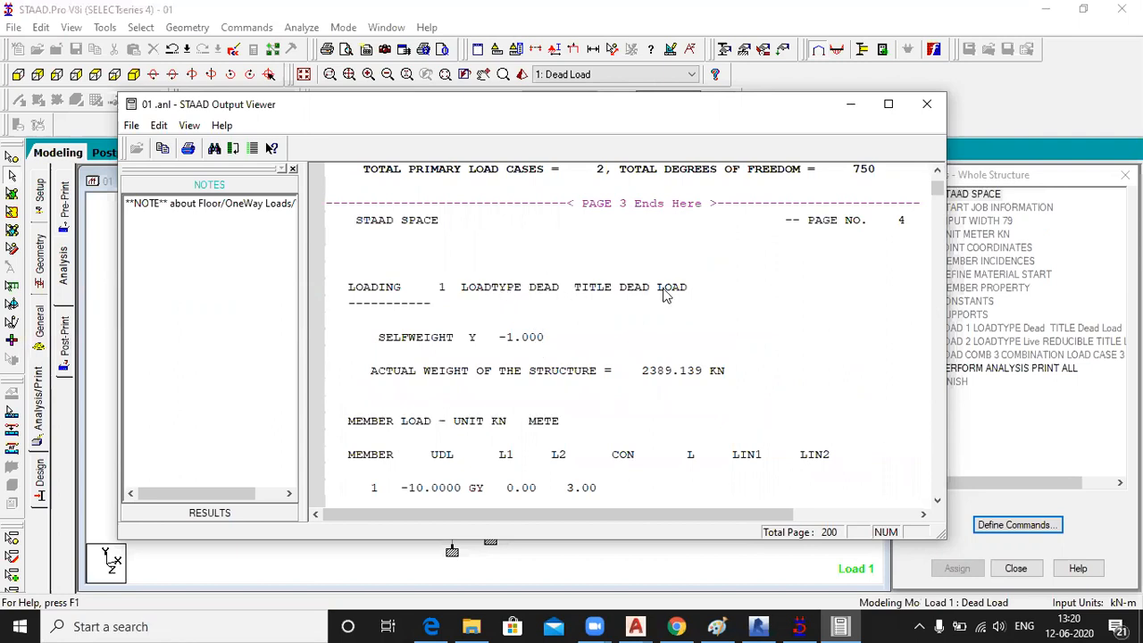
{"action": "scroll", "coordinate": [572, 342], "scroll_direction": "down", "scroll_amount": 1}
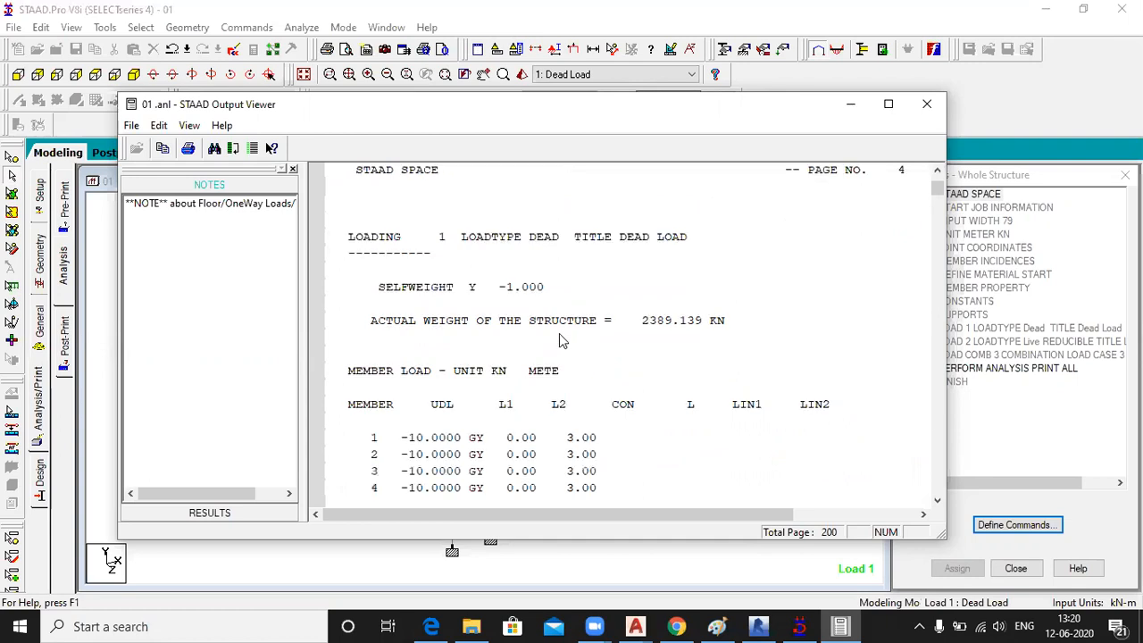
{"action": "left_click", "coordinate": [538, 322]}
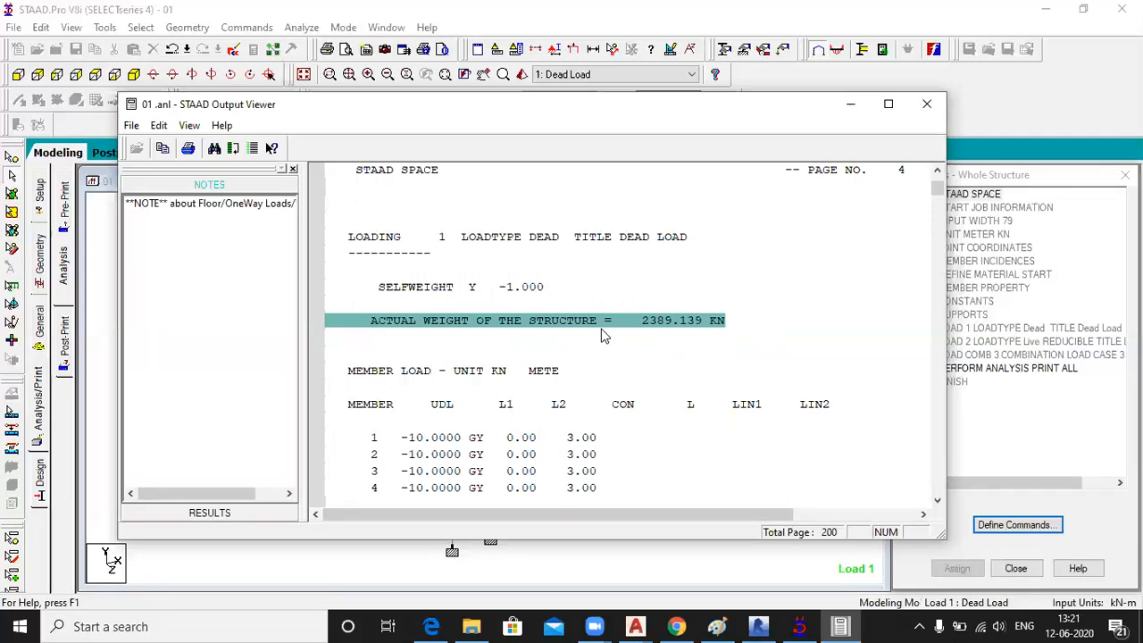
{"action": "scroll", "coordinate": [594, 341], "scroll_direction": "down", "scroll_amount": 1}
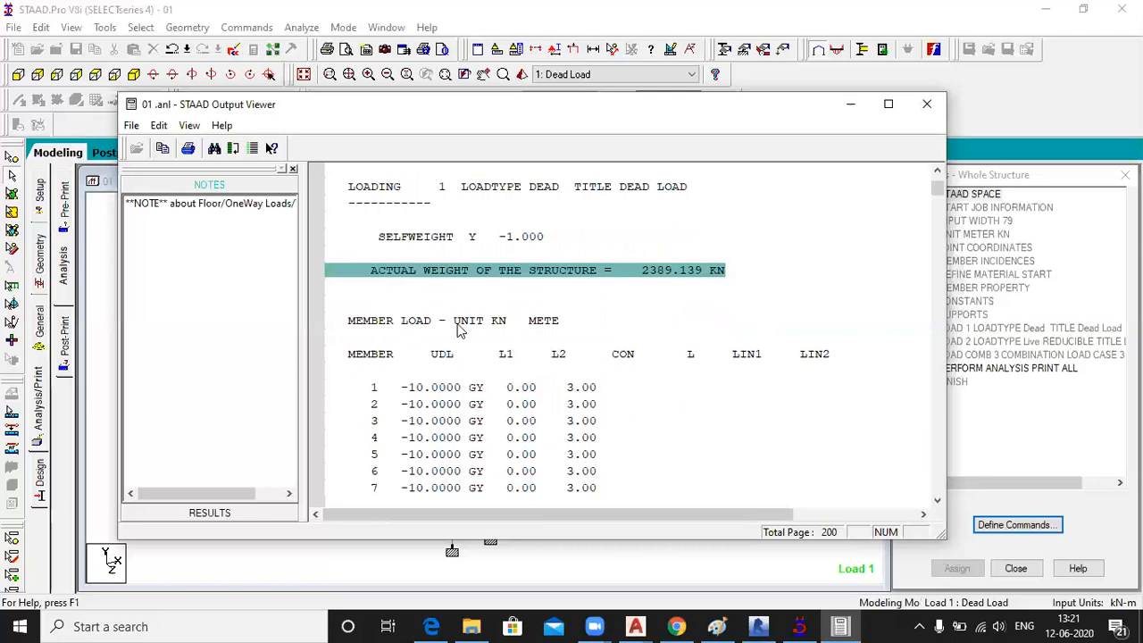
{"action": "scroll", "coordinate": [465, 328], "scroll_direction": "down", "scroll_amount": 1}
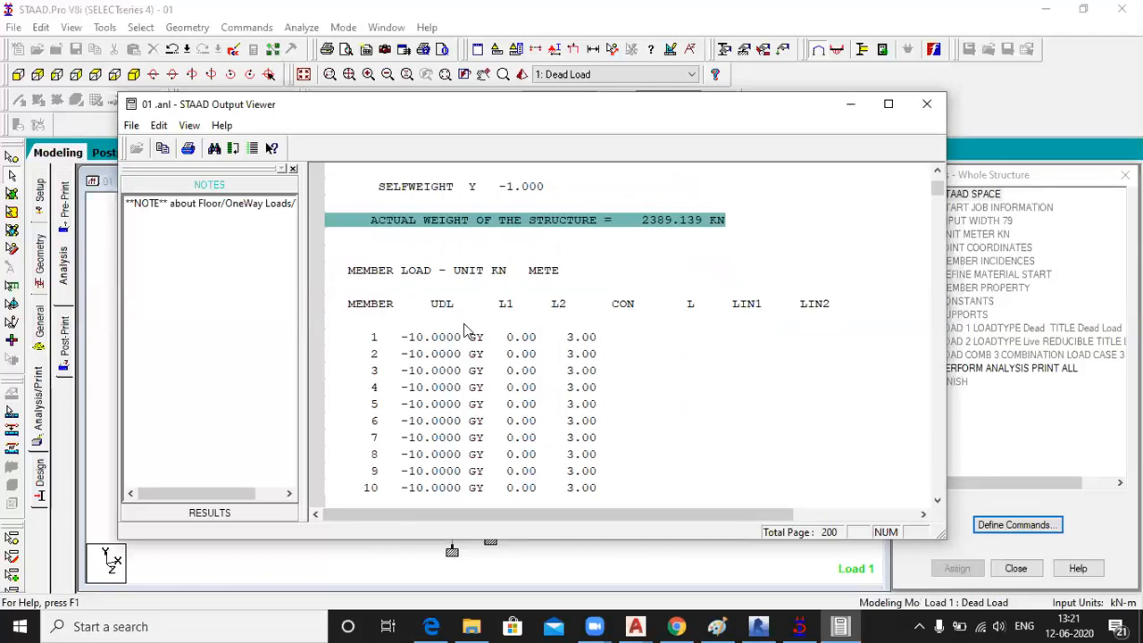
{"action": "left_click", "coordinate": [422, 345]}
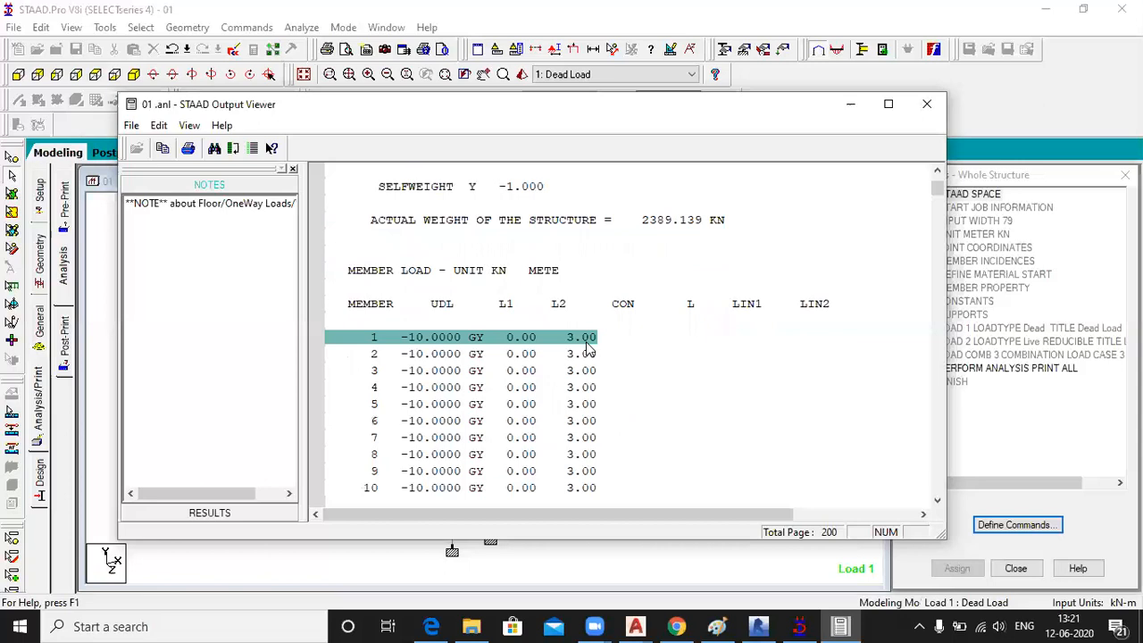
- Examine the dead load case's uniform member loads from member 2 through the end of the list
{"action": "scroll", "coordinate": [572, 343], "scroll_direction": "down", "scroll_amount": 7}
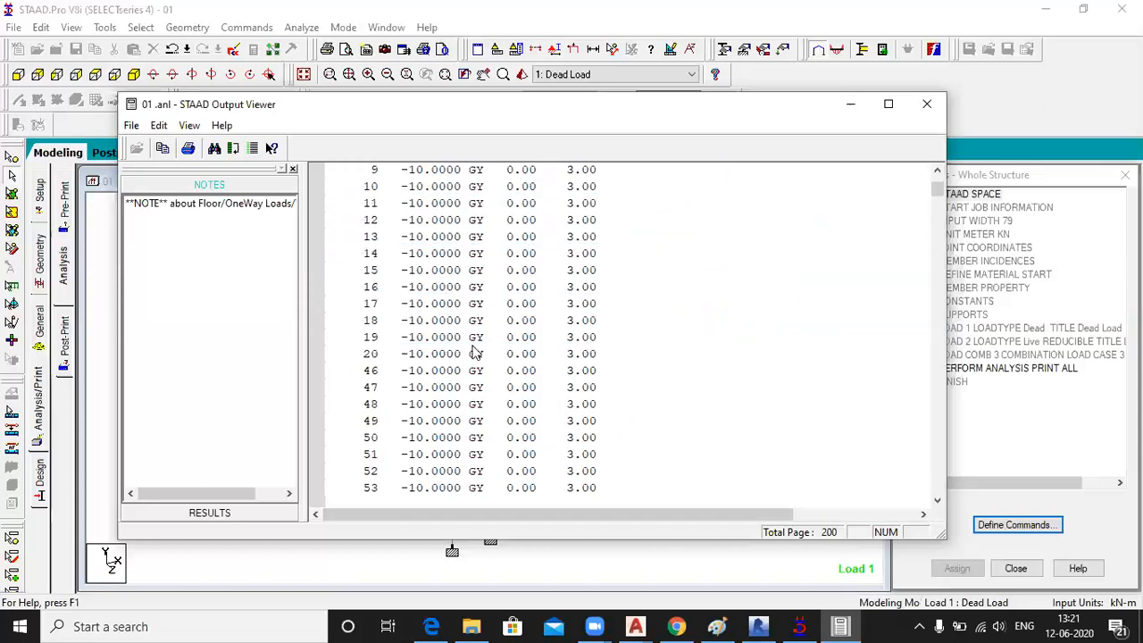
{"action": "scroll", "coordinate": [462, 319], "scroll_direction": "down", "scroll_amount": 20}
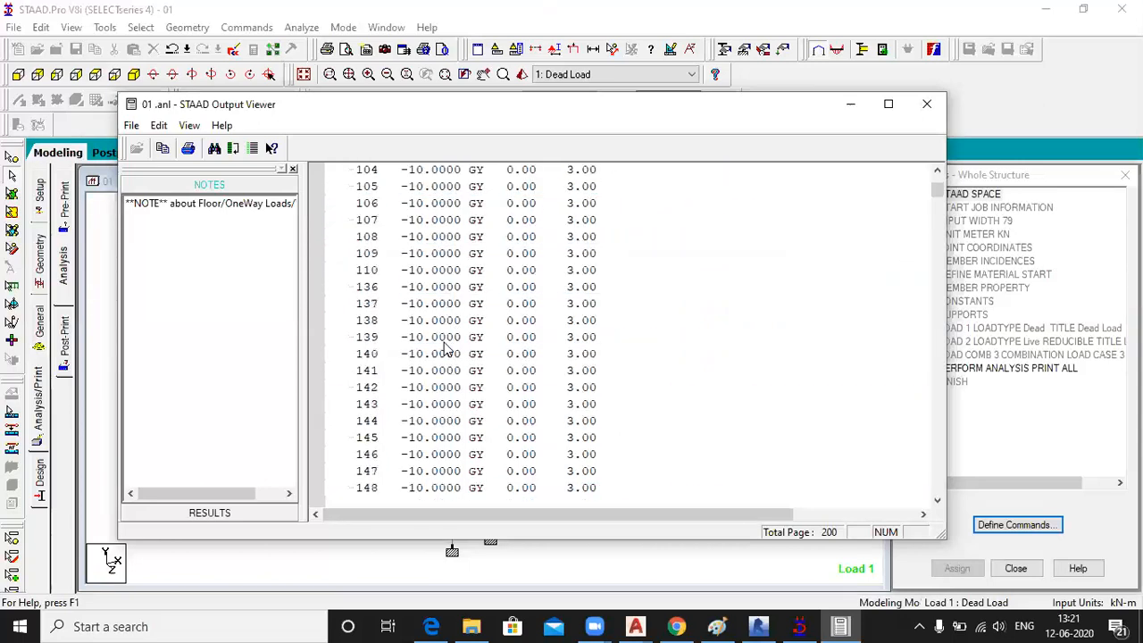
{"action": "scroll", "coordinate": [447, 348], "scroll_direction": "down", "scroll_amount": 20}
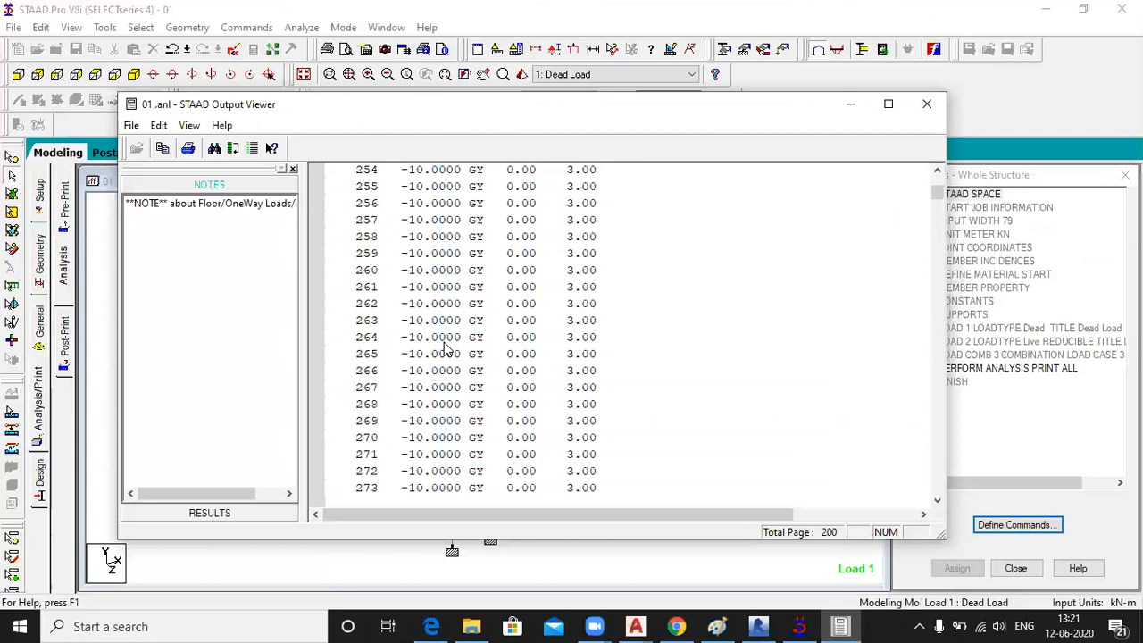
{"action": "scroll", "coordinate": [447, 349], "scroll_direction": "down", "scroll_amount": 20}
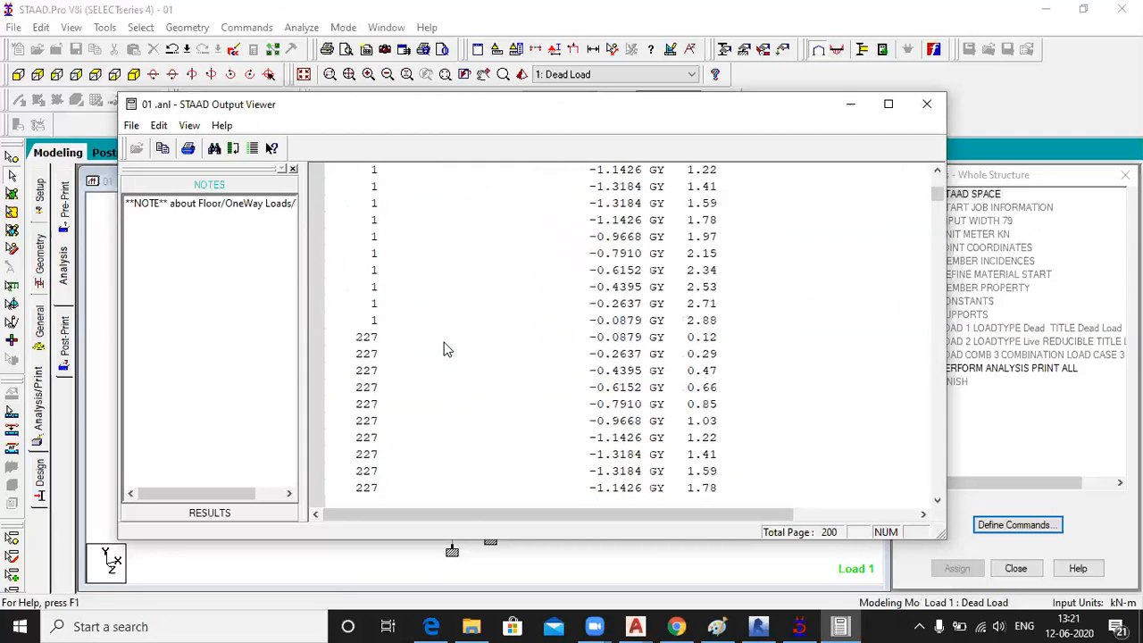
- Examine member 1's concentrated loads in the floor load table, row by row from distance 0.12 to 1.41
{"action": "scroll", "coordinate": [447, 348], "scroll_direction": "up", "scroll_amount": 5}
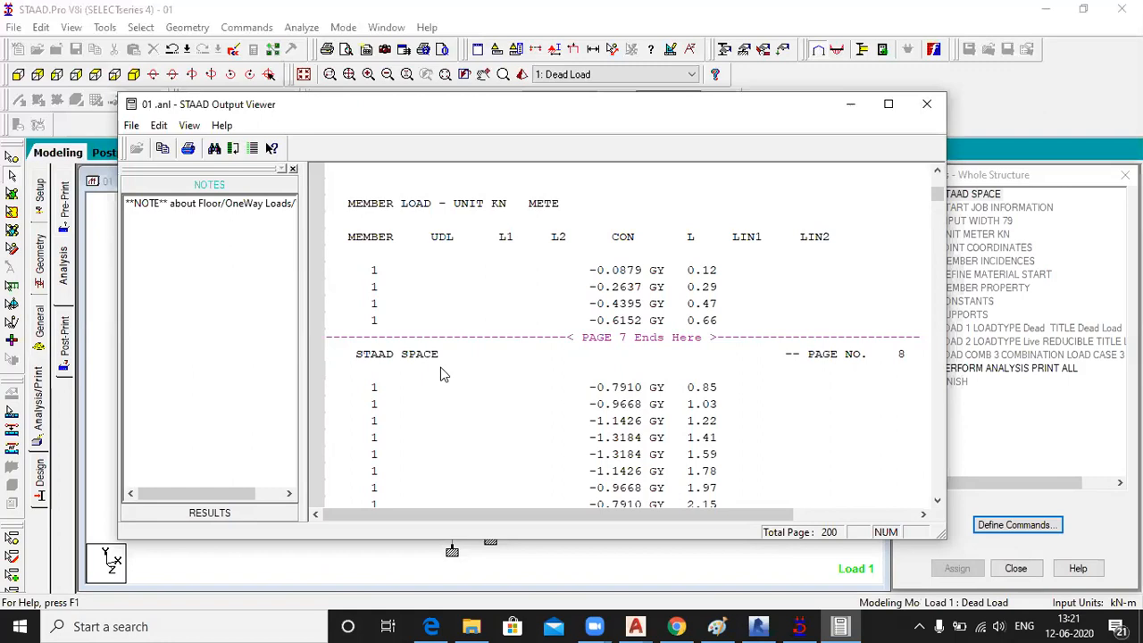
{"action": "scroll", "coordinate": [371, 268], "scroll_direction": "down", "scroll_amount": 1}
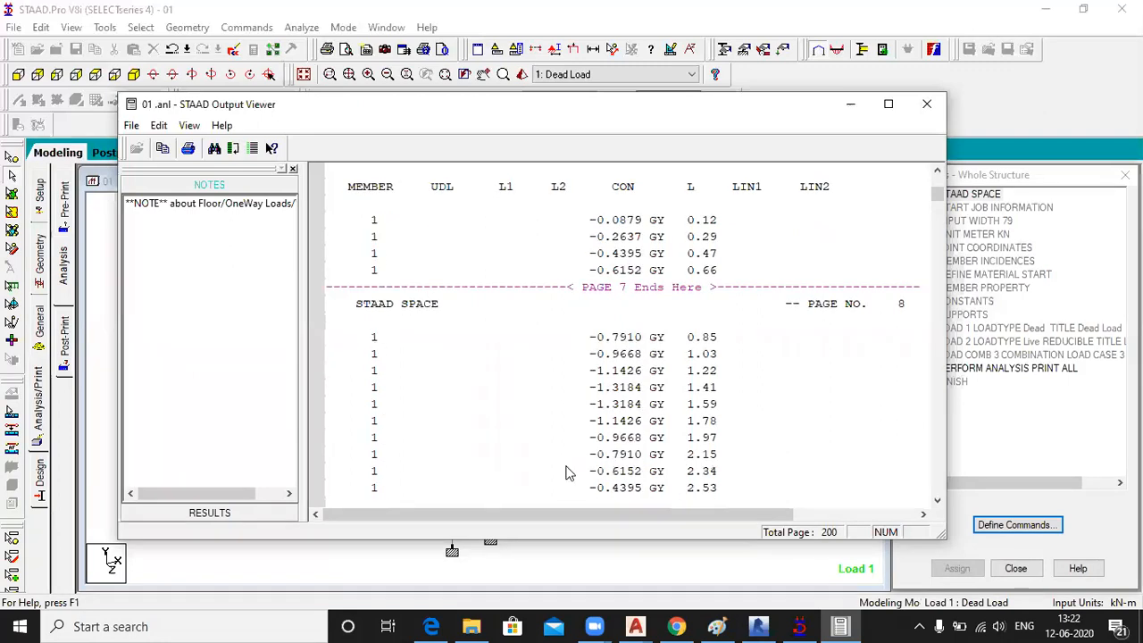
{"action": "scroll", "coordinate": [676, 427], "scroll_direction": "down", "scroll_amount": 1}
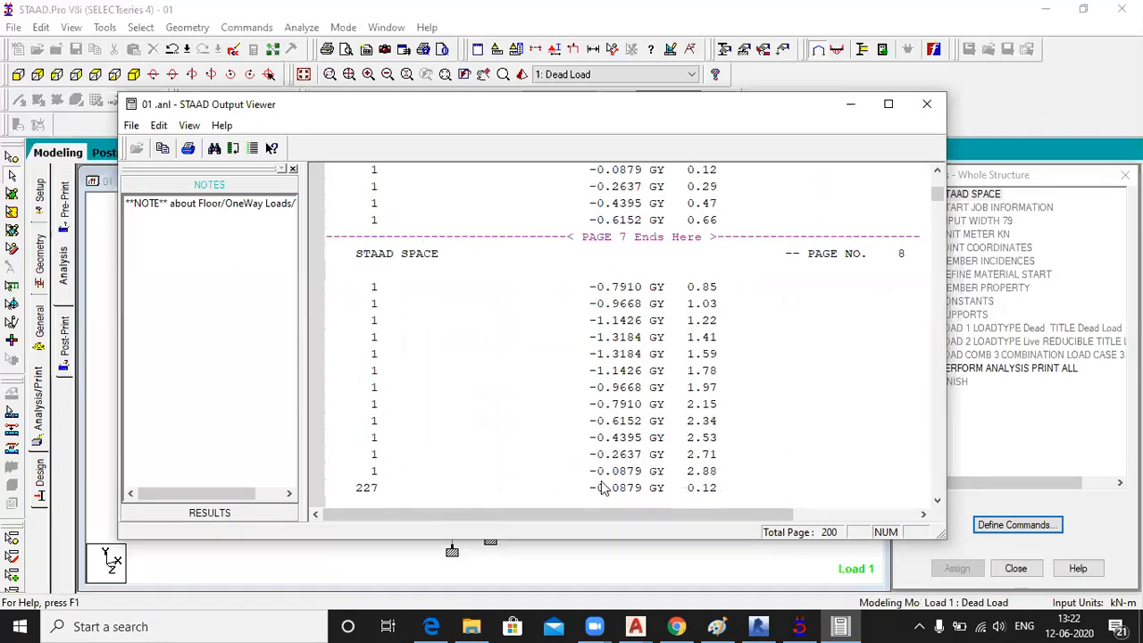
{"action": "scroll", "coordinate": [693, 453], "scroll_direction": "up", "scroll_amount": 1}
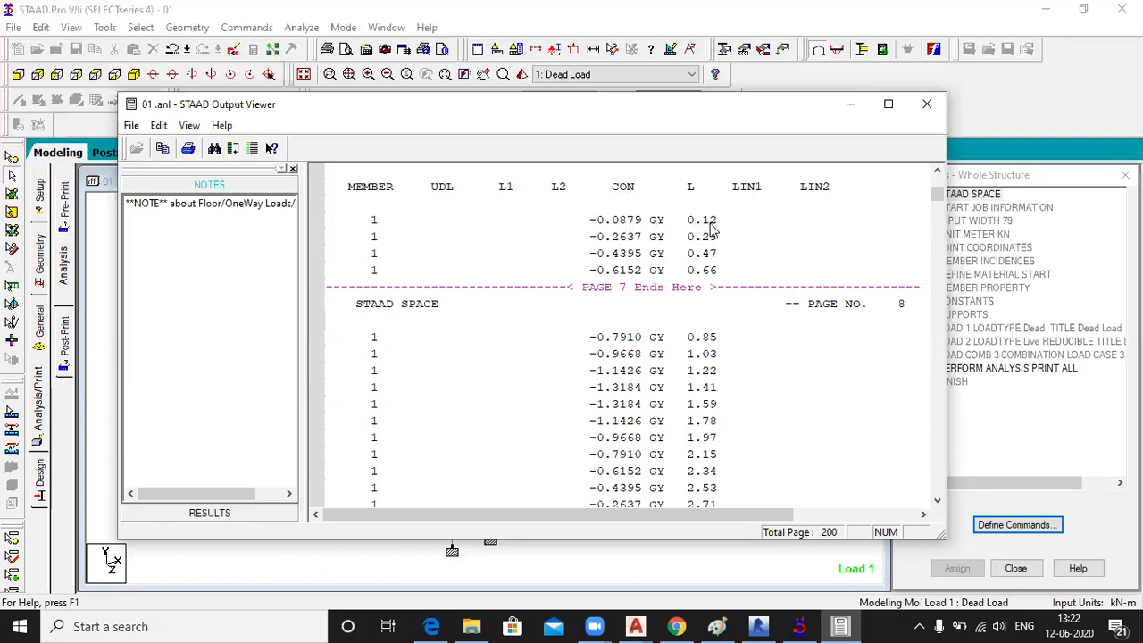
{"action": "left_click", "coordinate": [647, 225]}
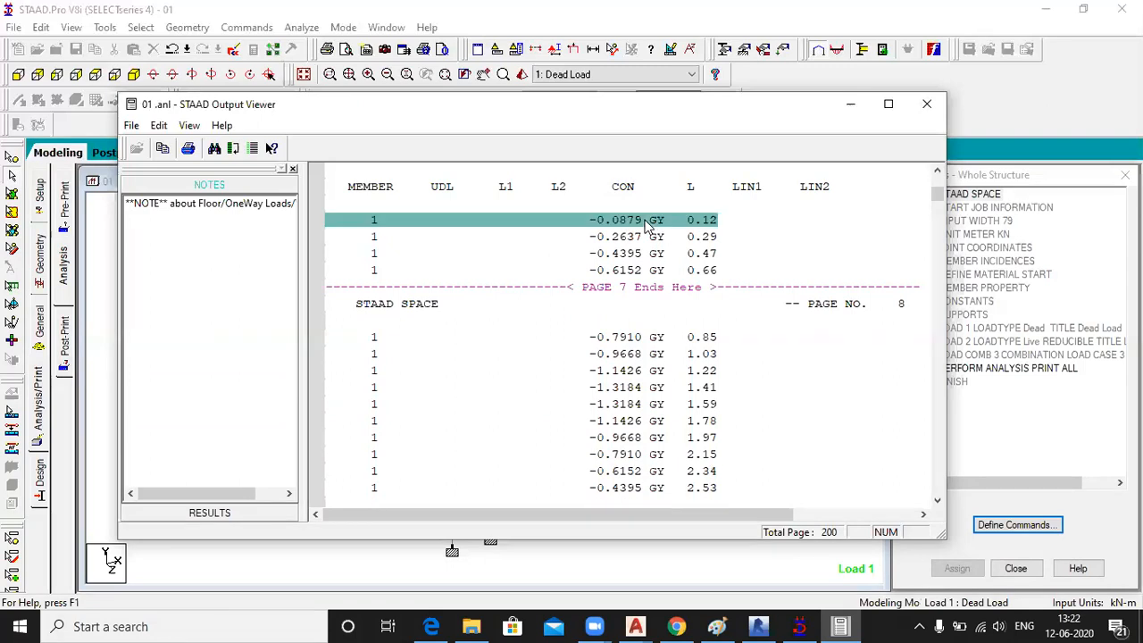
{"action": "left_click", "coordinate": [705, 239]}
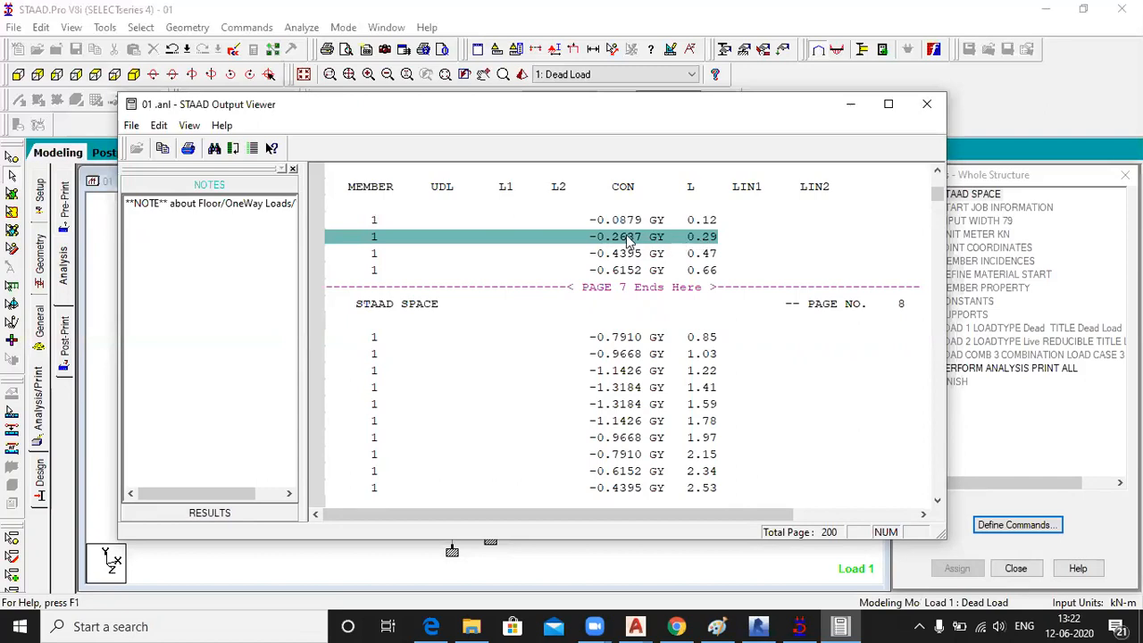
{"action": "left_click", "coordinate": [699, 254]}
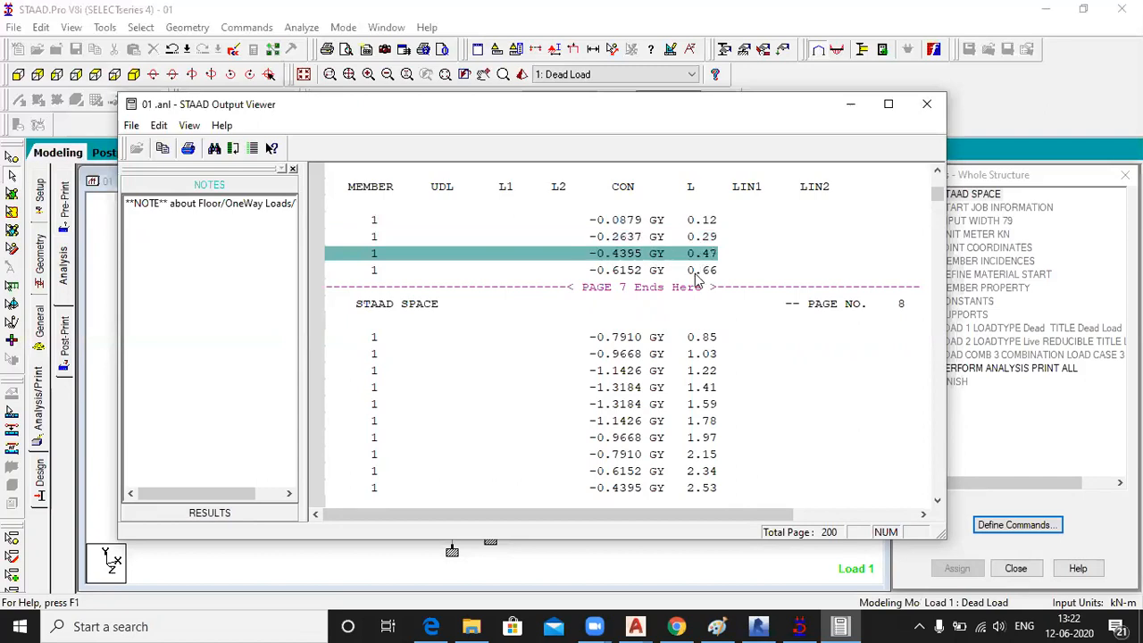
{"action": "left_click", "coordinate": [698, 272]}
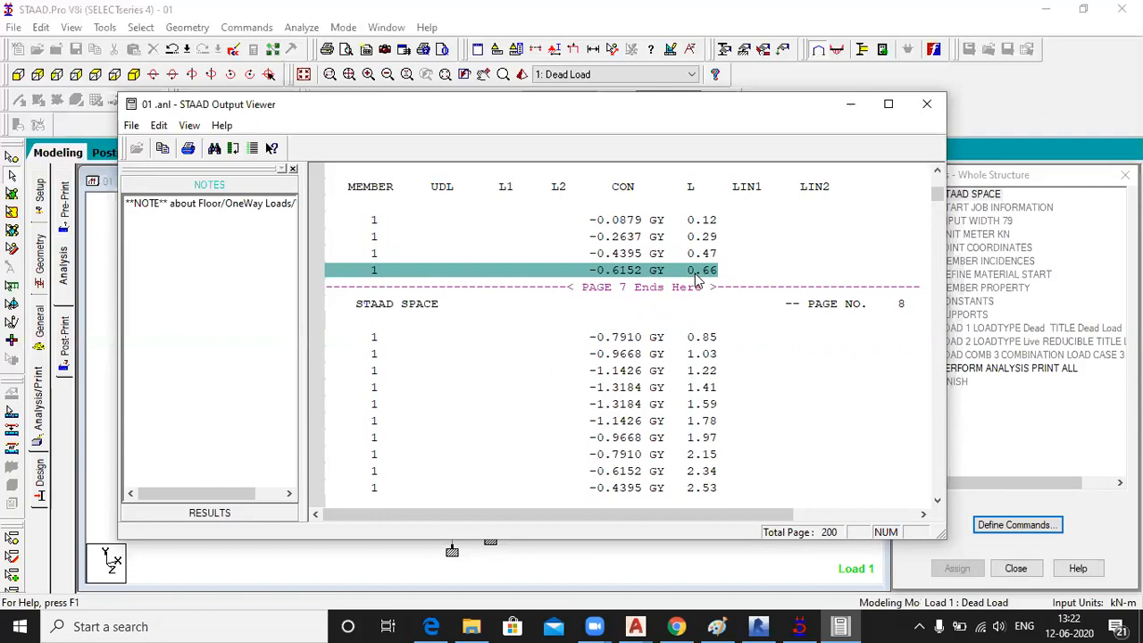
{"action": "left_click", "coordinate": [689, 340]}
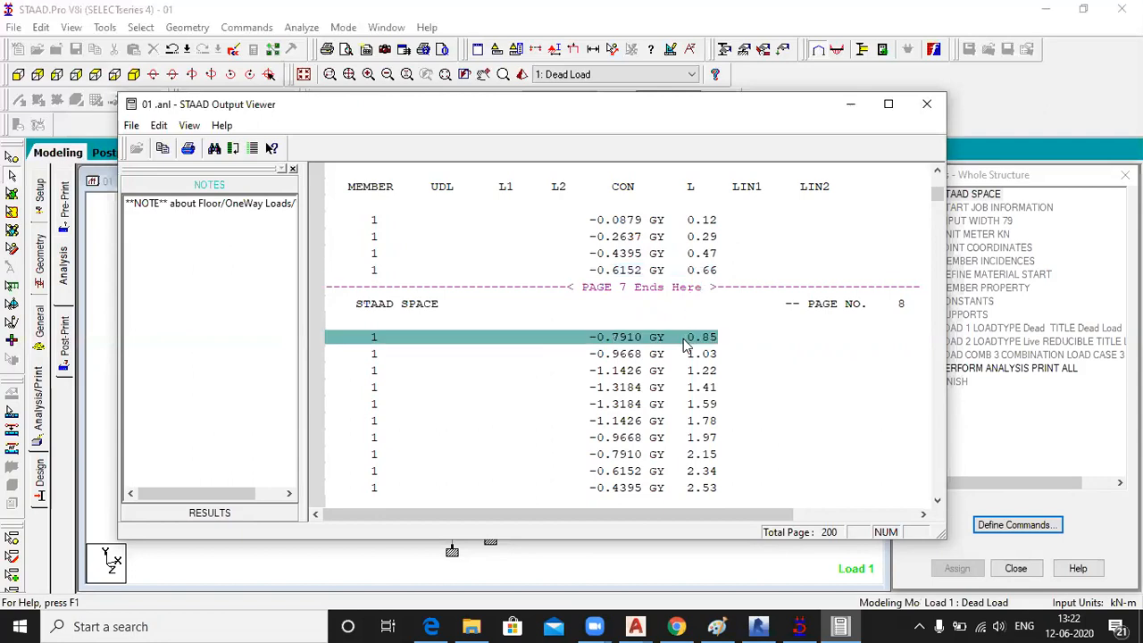
{"action": "left_click", "coordinate": [678, 356]}
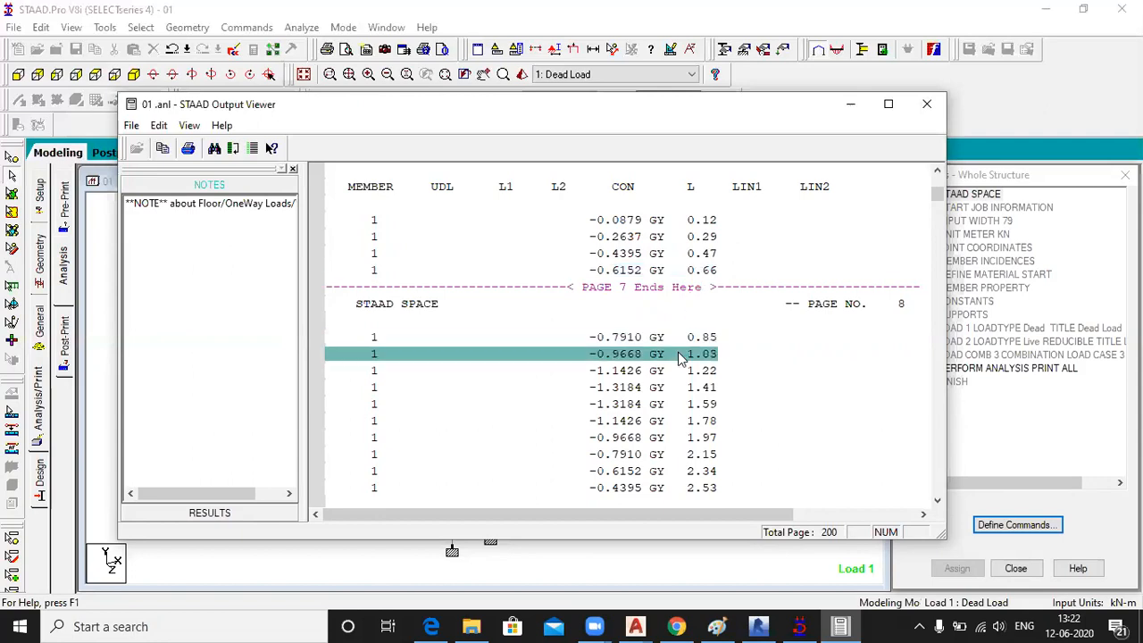
{"action": "left_click", "coordinate": [707, 390]}
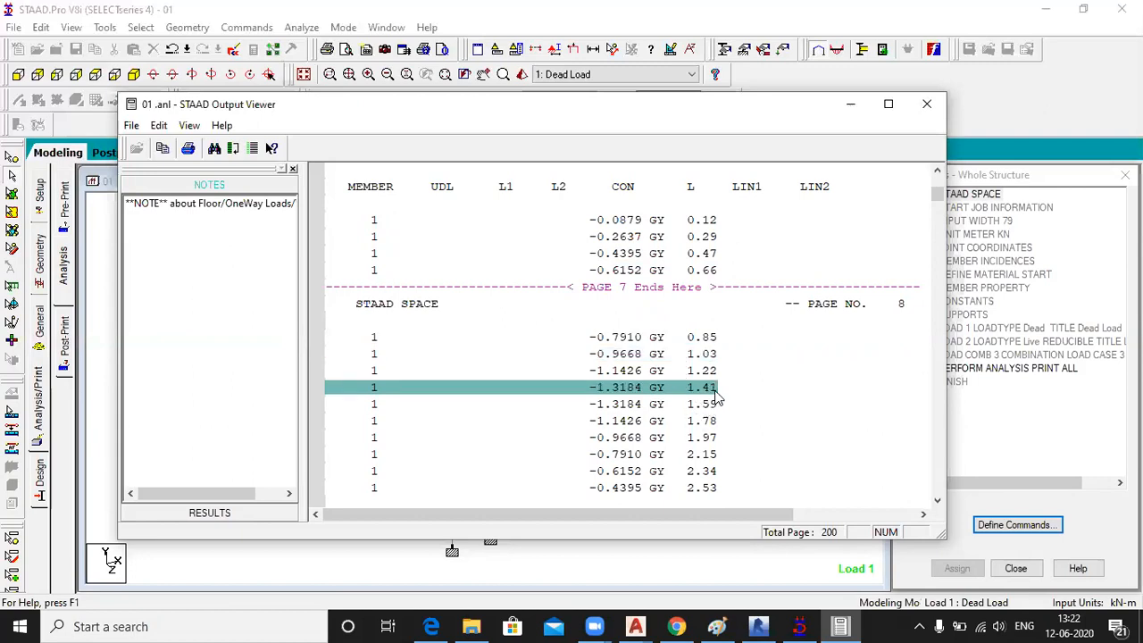
- Examine member 1's remaining concentrated loads from distance 1.59 to 2.88, ending at member 227's first row
{"action": "left_click", "coordinate": [707, 407]}
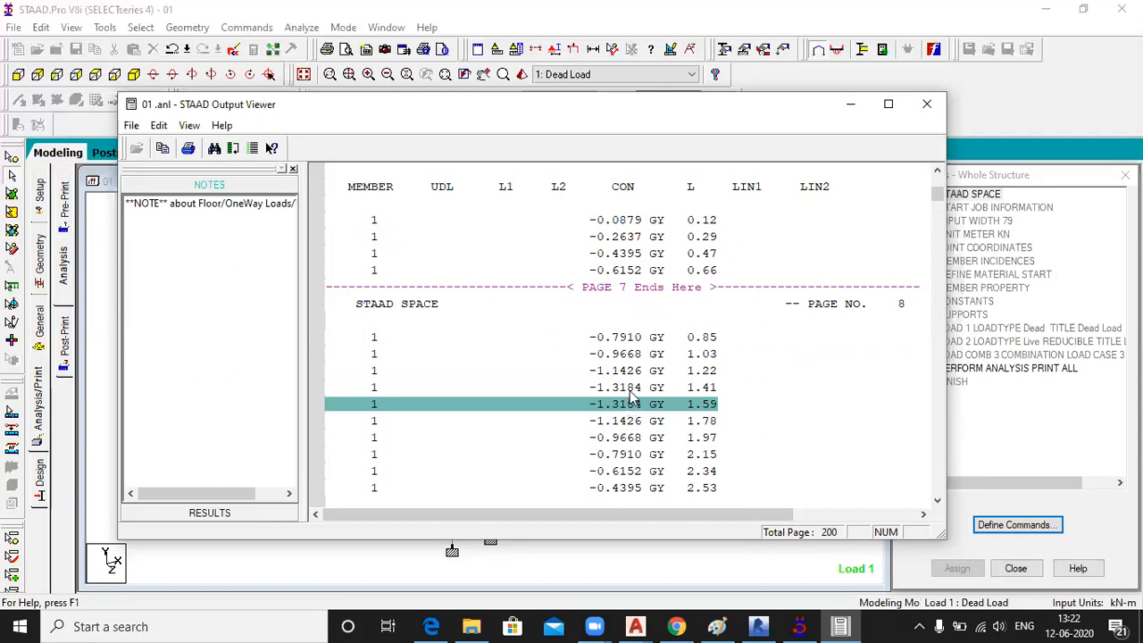
{"action": "left_click", "coordinate": [701, 427]}
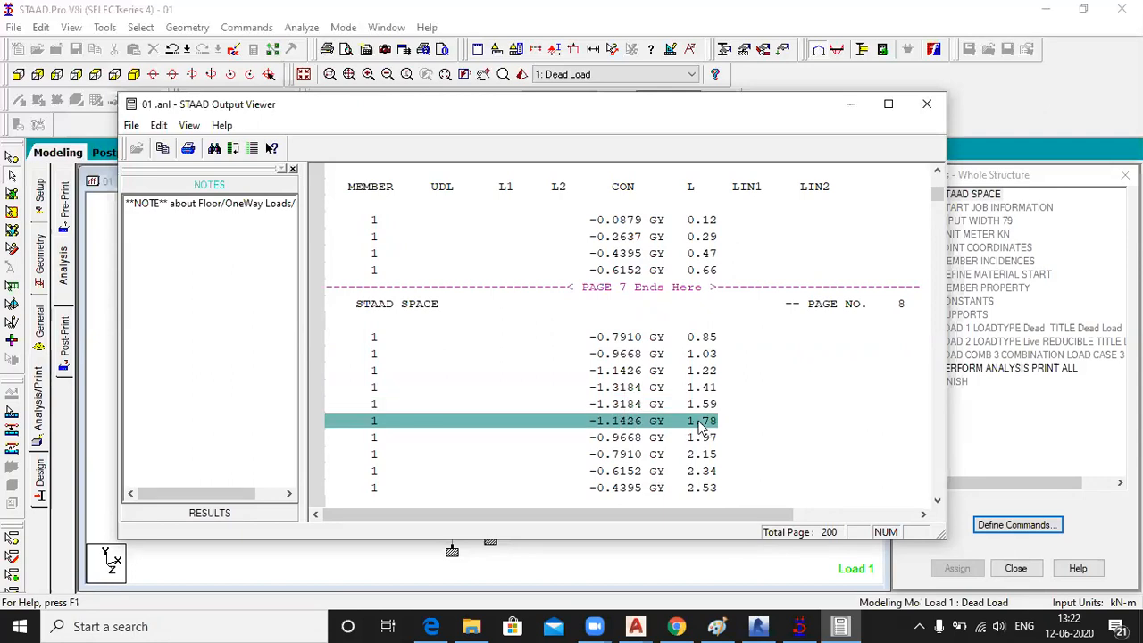
{"action": "left_click", "coordinate": [701, 438]}
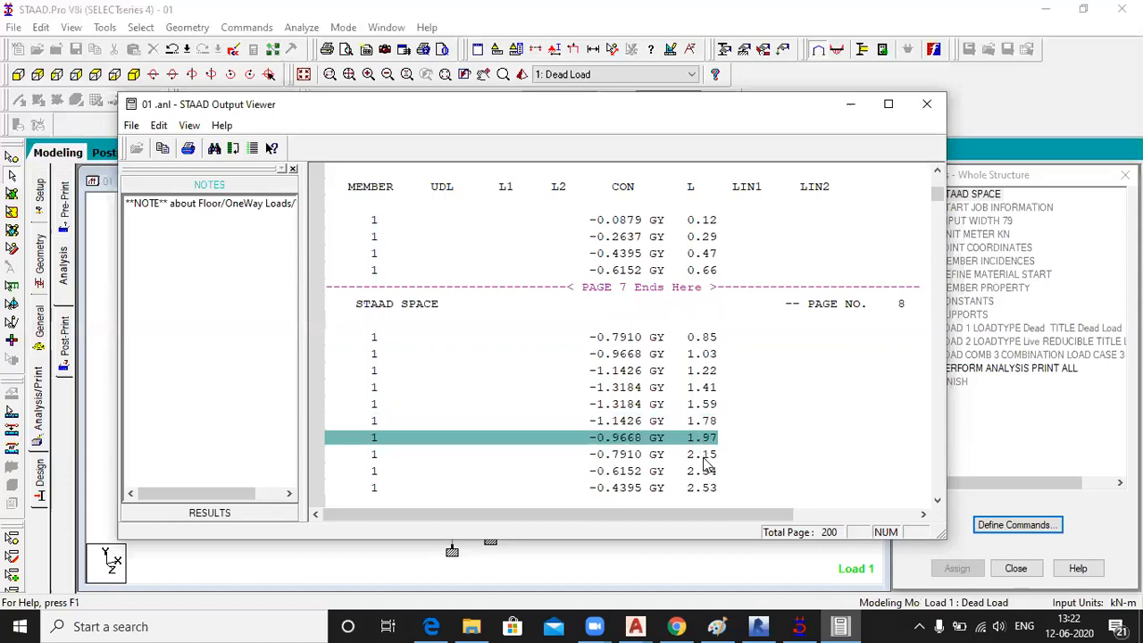
{"action": "left_click", "coordinate": [704, 457]}
{"action": "left_click", "coordinate": [708, 473]}
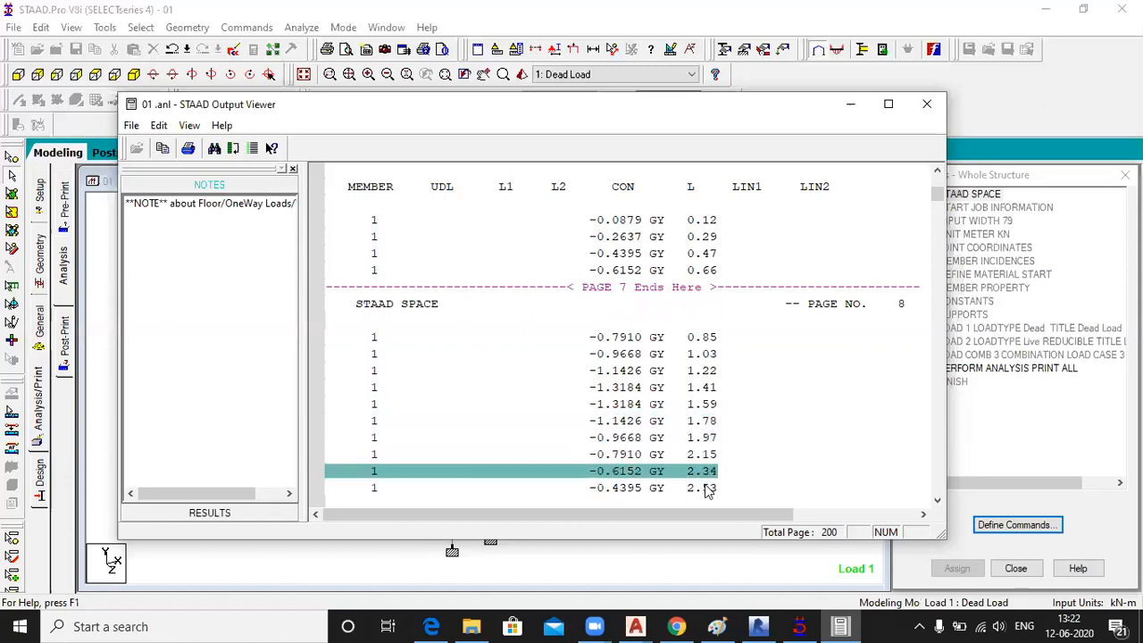
{"action": "left_click", "coordinate": [706, 489]}
{"action": "scroll", "coordinate": [674, 460], "scroll_direction": "down", "scroll_amount": 1}
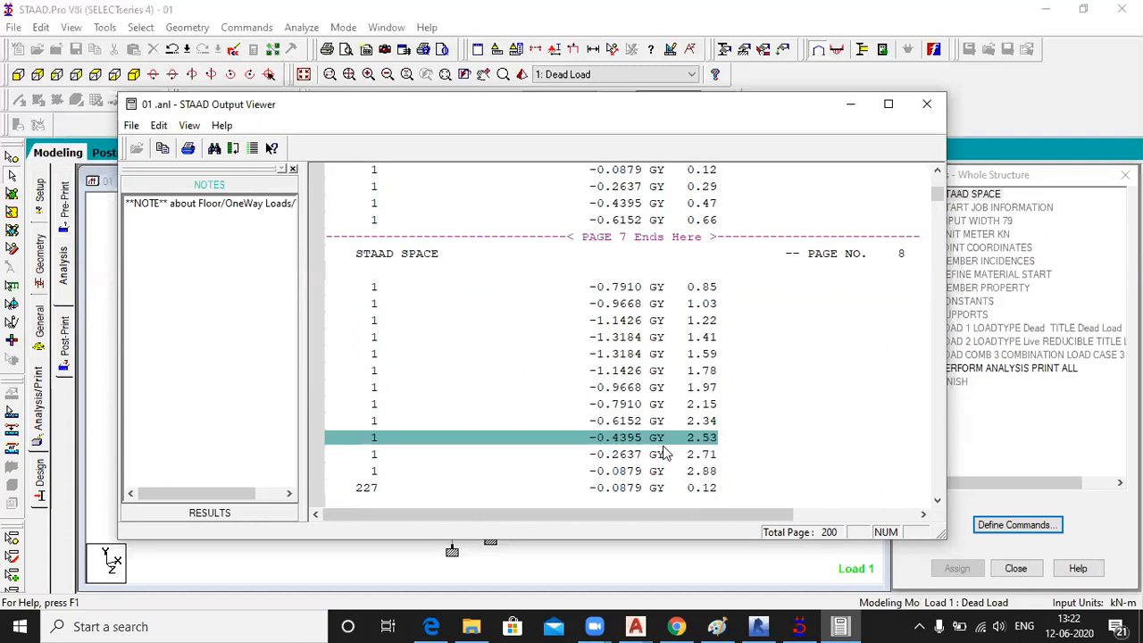
{"action": "left_click", "coordinate": [710, 455]}
{"action": "left_click", "coordinate": [707, 471]}
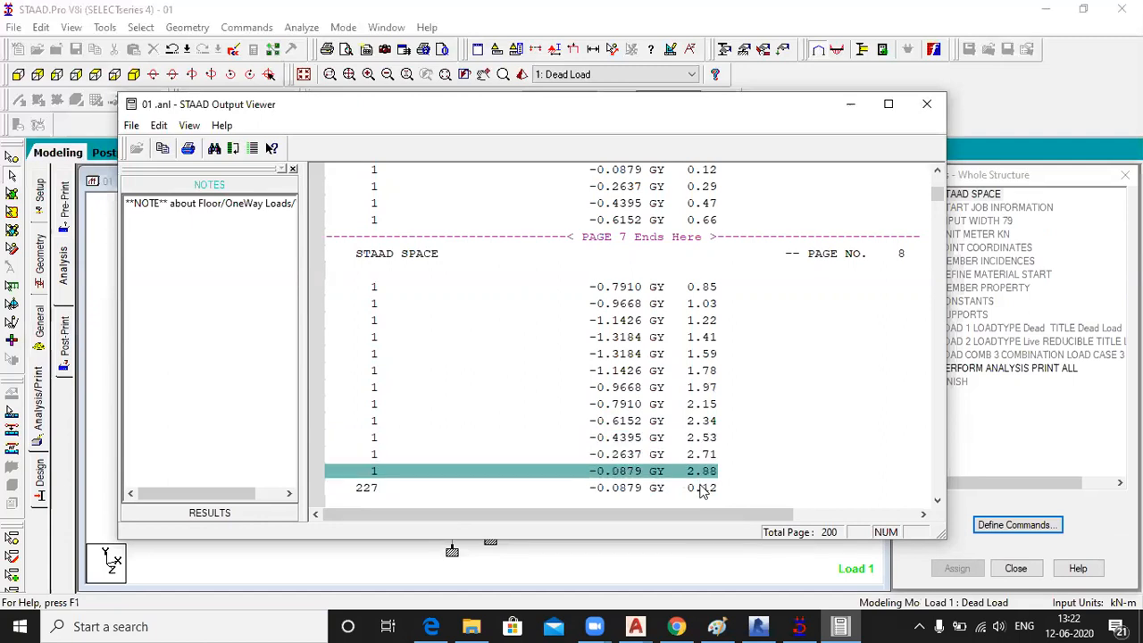
{"action": "left_click", "coordinate": [703, 490]}
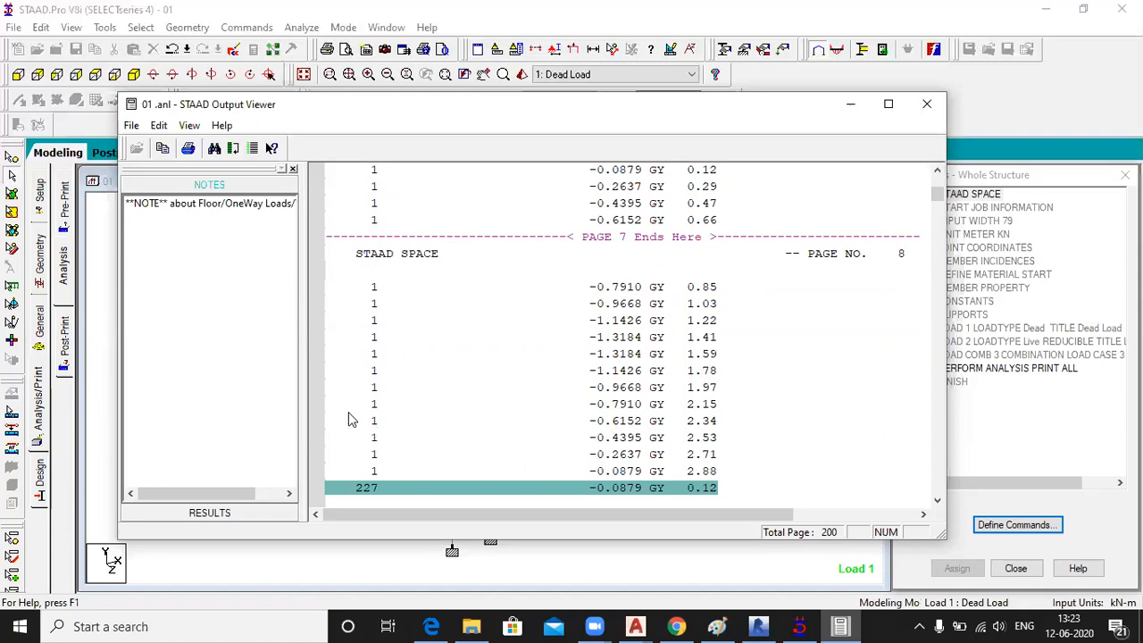
- Examine the concentrated loads printed for the following members, from member 227 on page 8 to member 3 on page 10
{"action": "scroll", "coordinate": [457, 350], "scroll_direction": "down", "scroll_amount": 9}
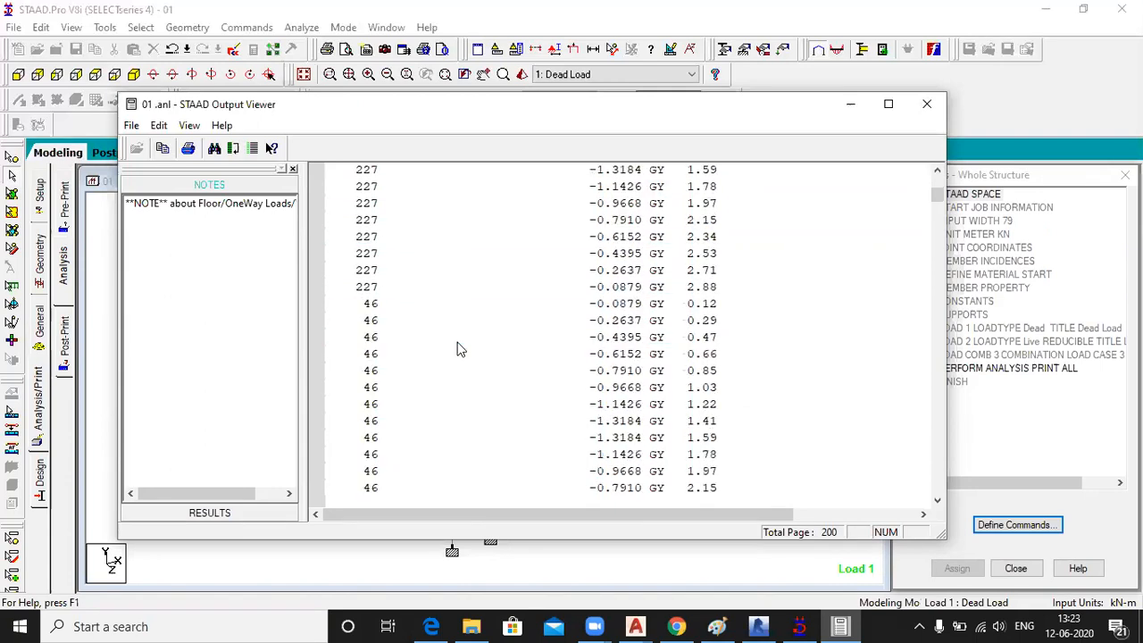
{"action": "scroll", "coordinate": [616, 290], "scroll_direction": "down", "scroll_amount": 4}
{"action": "scroll", "coordinate": [636, 268], "scroll_direction": "down", "scroll_amount": 5}
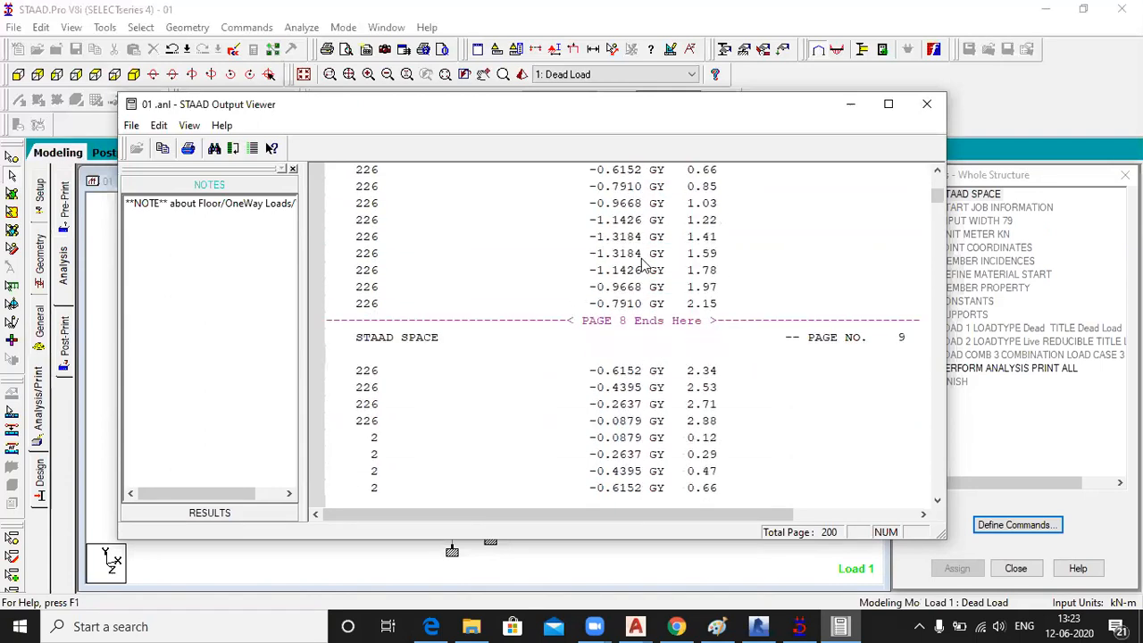
{"action": "scroll", "coordinate": [641, 261], "scroll_direction": "down", "scroll_amount": 9}
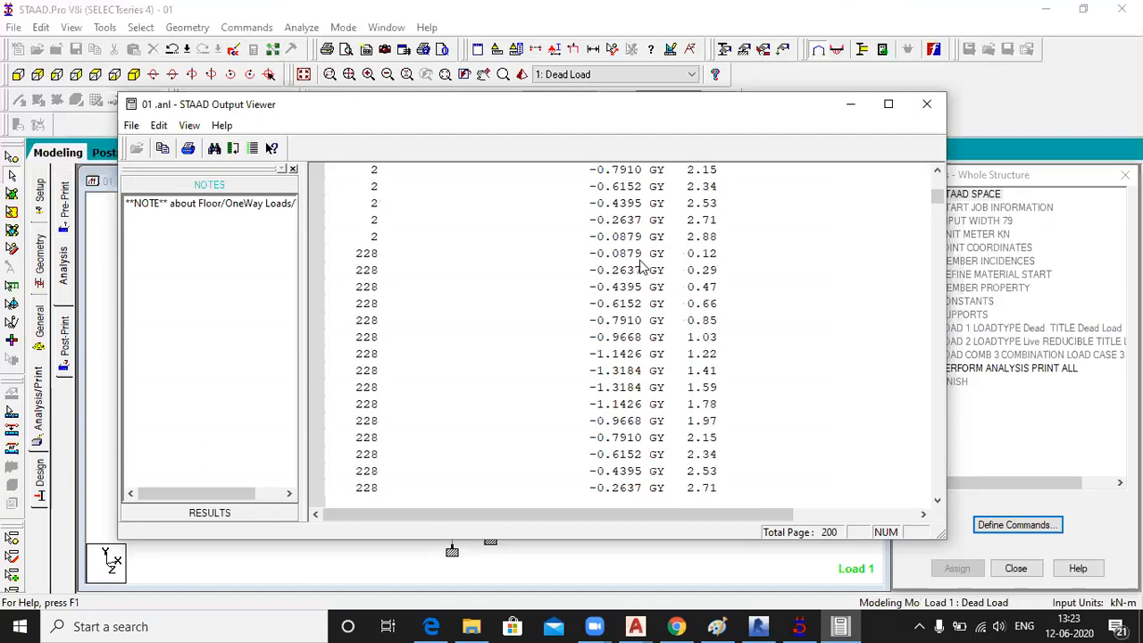
{"action": "scroll", "coordinate": [640, 263], "scroll_direction": "down", "scroll_amount": 2}
{"action": "scroll", "coordinate": [640, 265], "scroll_direction": "down", "scroll_amount": 9}
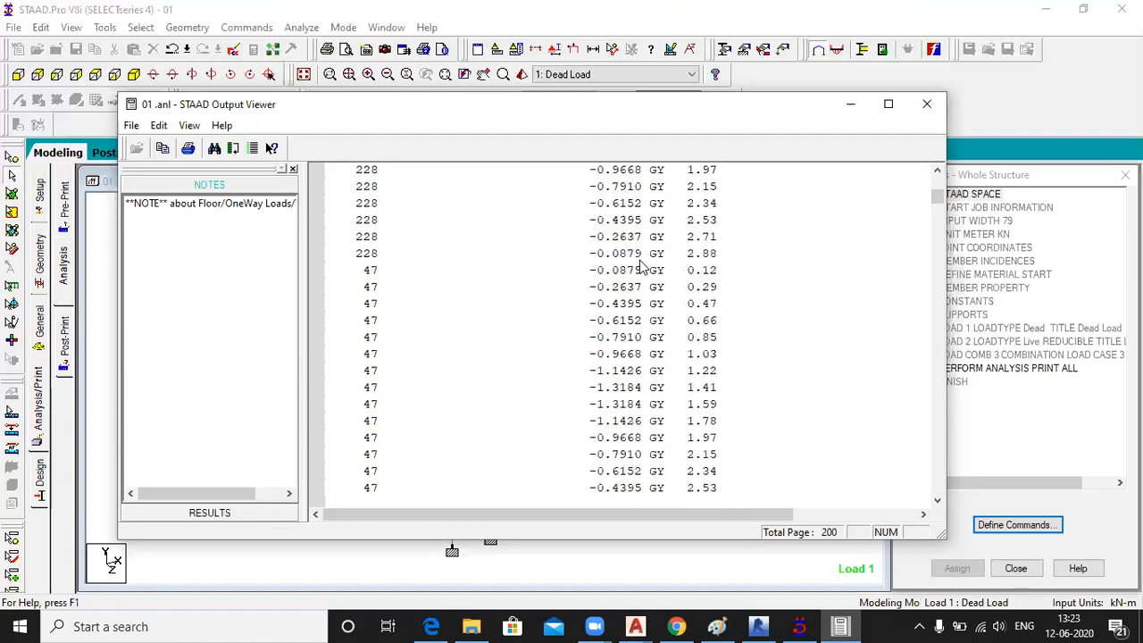
{"action": "scroll", "coordinate": [640, 265], "scroll_direction": "down", "scroll_amount": 3}
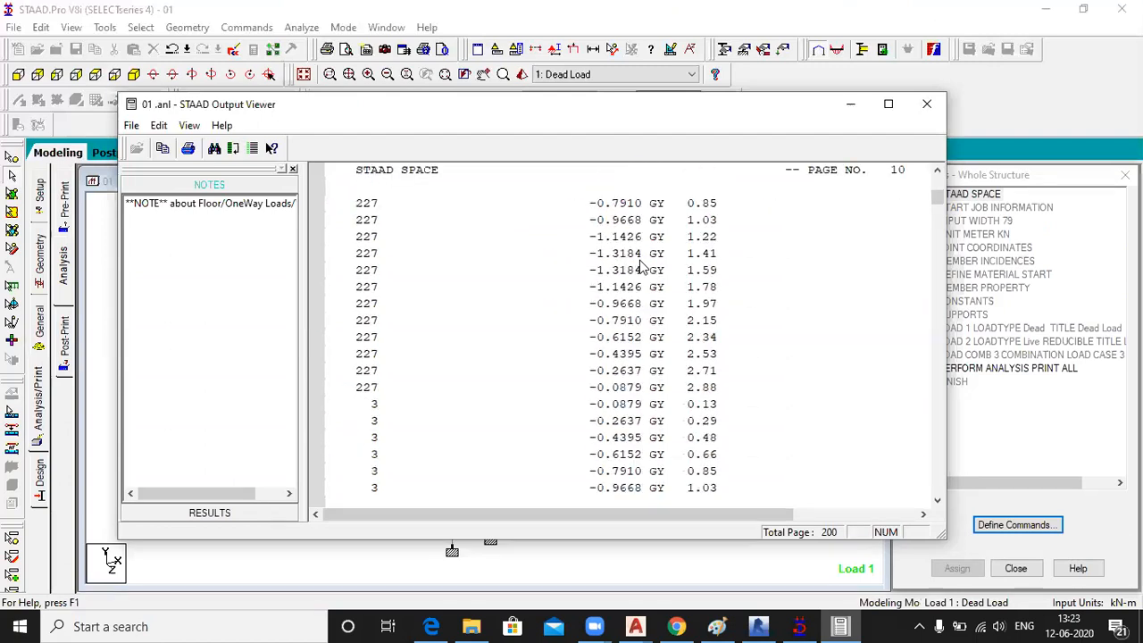
- Review member 2's concentrated loads again and continue through members 228, 47 and 3 to member 4
{"action": "scroll", "coordinate": [640, 265], "scroll_direction": "up", "scroll_amount": 2}
{"action": "scroll", "coordinate": [639, 265], "scroll_direction": "up", "scroll_amount": 12}
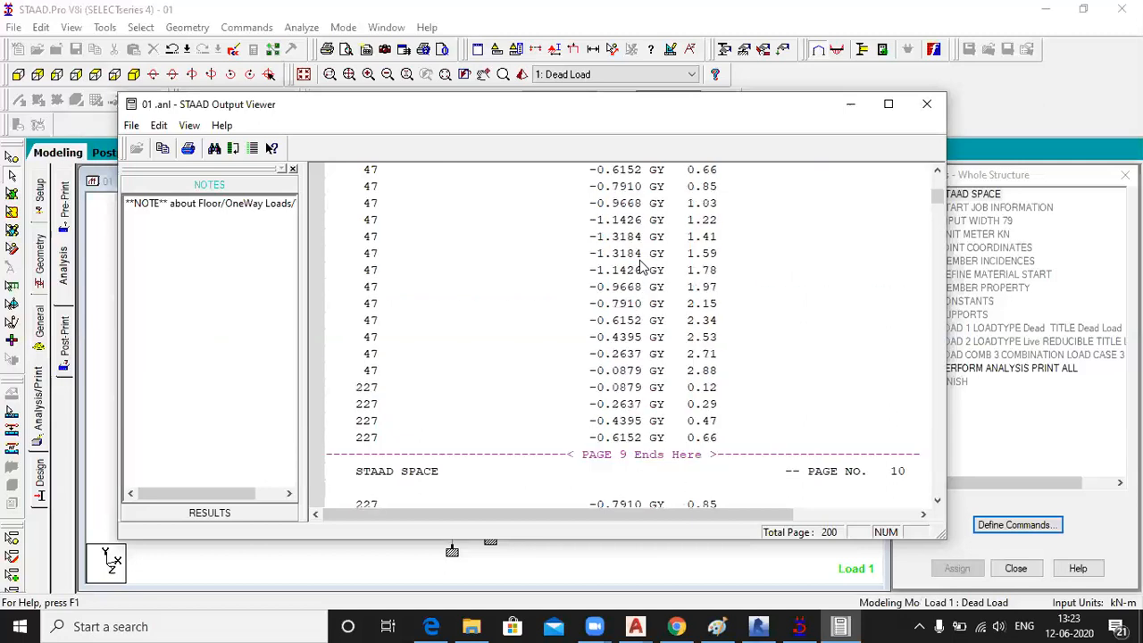
{"action": "scroll", "coordinate": [640, 265], "scroll_direction": "up", "scroll_amount": 2}
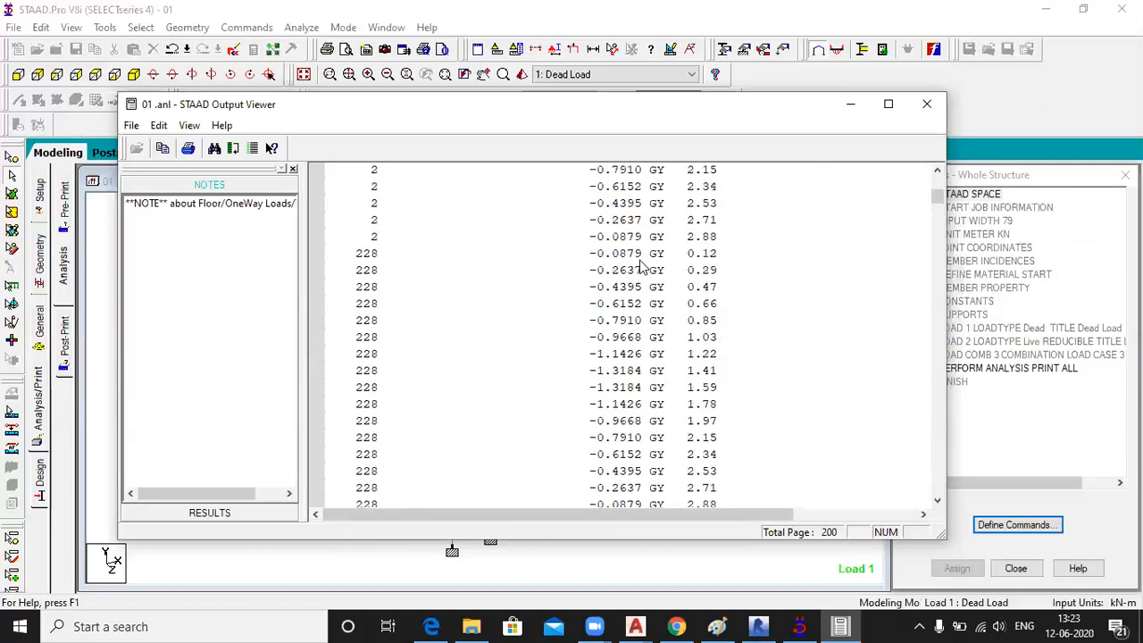
{"action": "scroll", "coordinate": [639, 265], "scroll_direction": "up", "scroll_amount": 4}
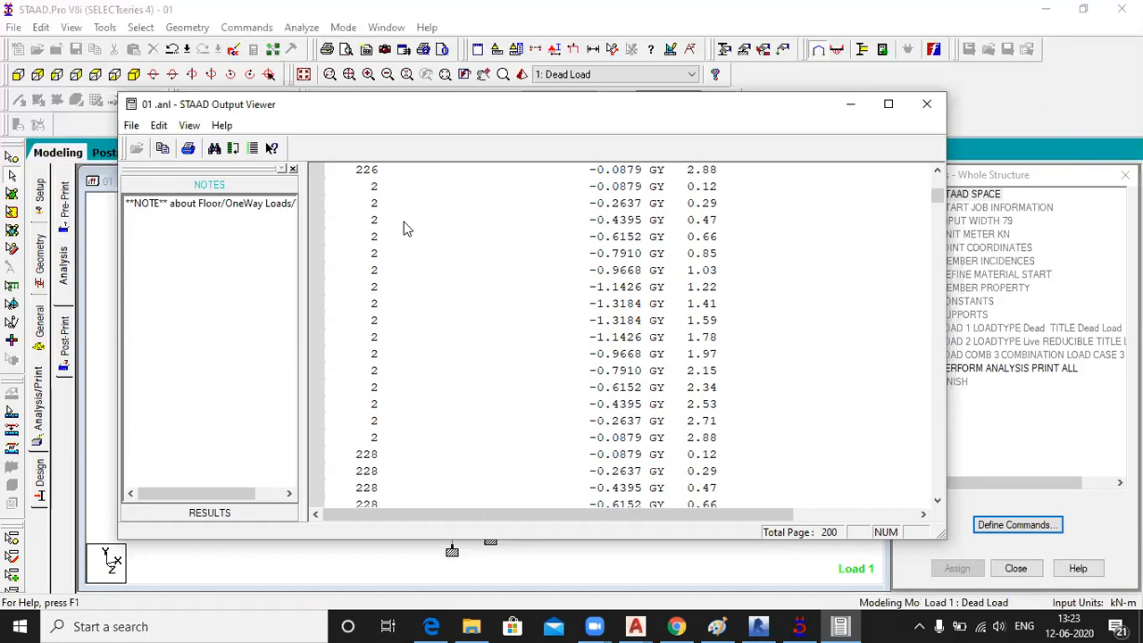
{"action": "scroll", "coordinate": [403, 228], "scroll_direction": "down", "scroll_amount": 10}
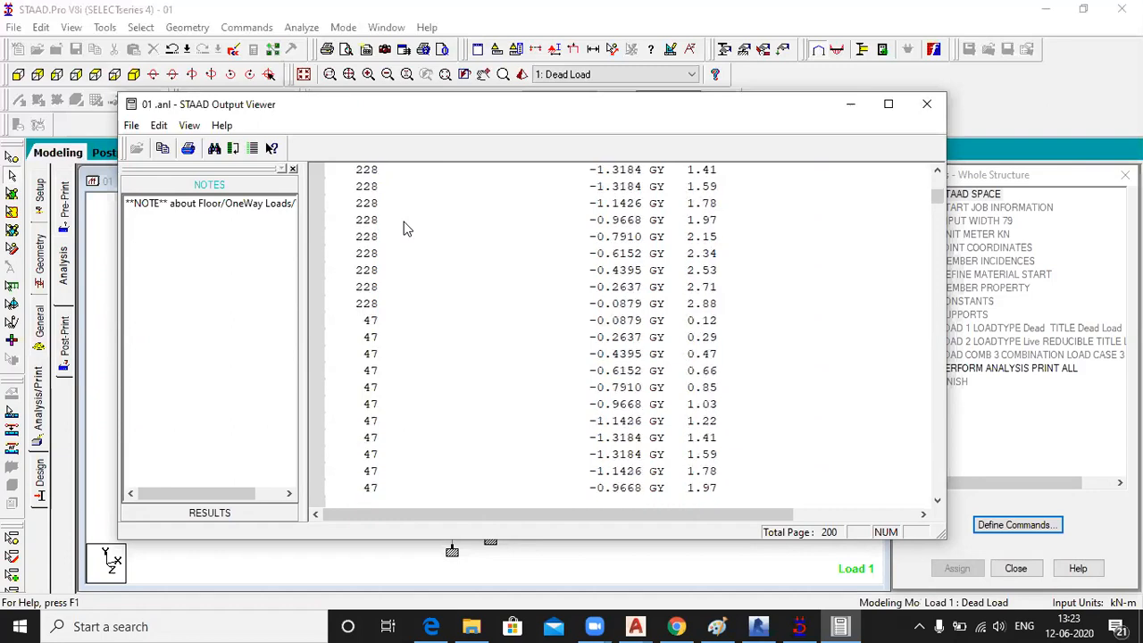
{"action": "scroll", "coordinate": [403, 228], "scroll_direction": "down", "scroll_amount": 17}
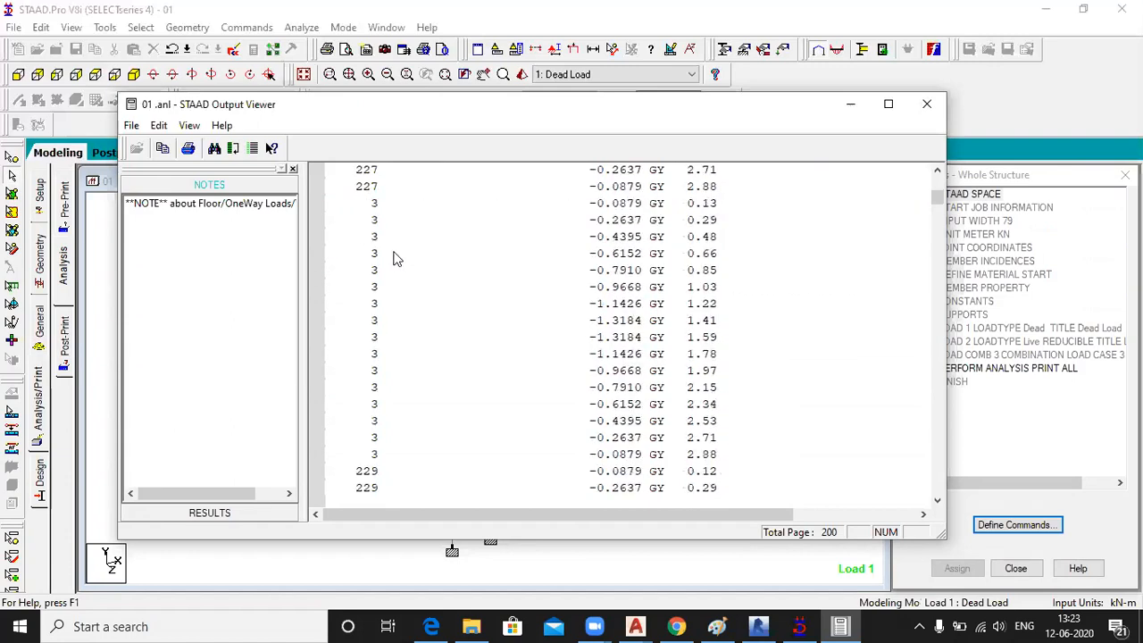
{"action": "scroll", "coordinate": [424, 333], "scroll_direction": "down", "scroll_amount": 12}
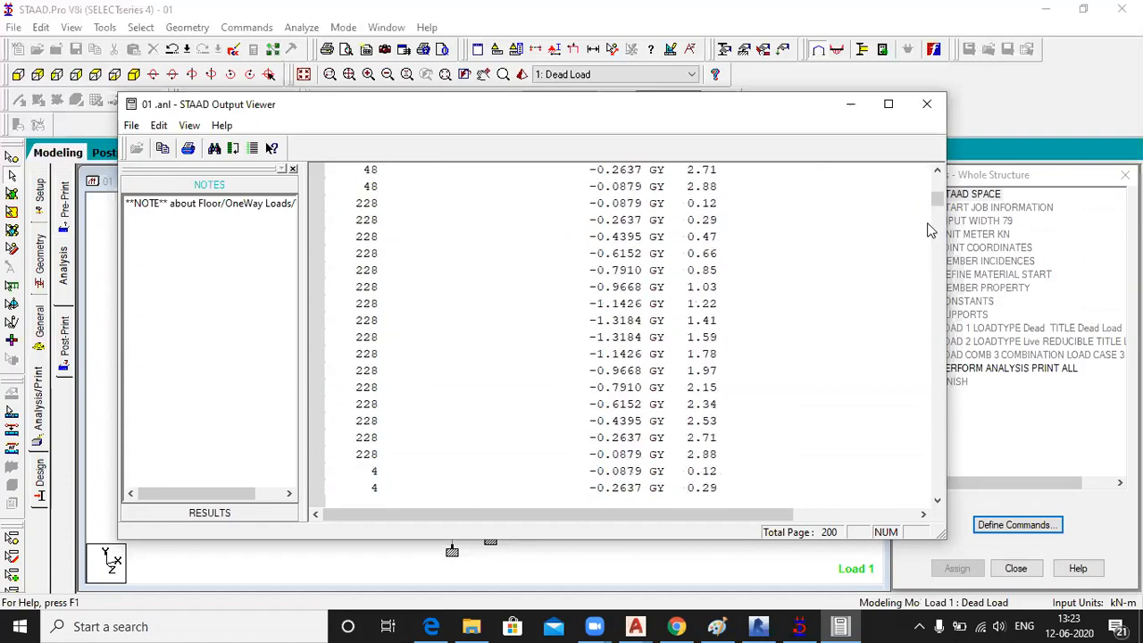
- Find the start of the applied joint equivalent loads table for loading 1 on page 191
{"action": "left_click_drag", "start_coordinate": [939, 204], "coordinate": [922, 481]}
{"action": "scroll", "coordinate": [676, 349], "scroll_direction": "up", "scroll_amount": 20}
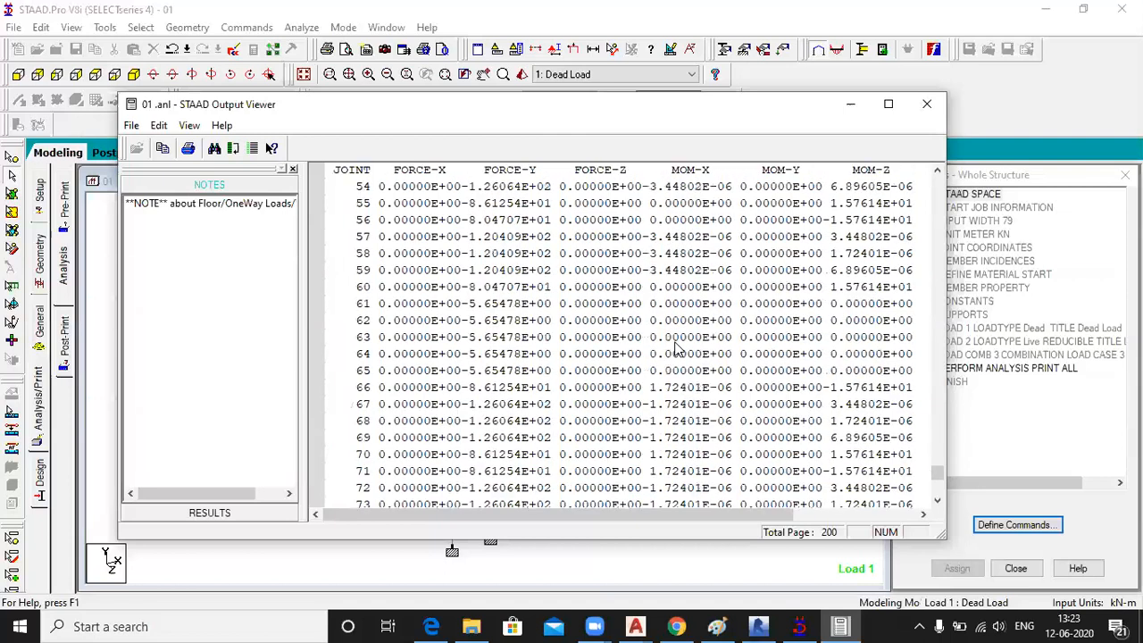
{"action": "scroll", "coordinate": [676, 348], "scroll_direction": "up", "scroll_amount": 10}
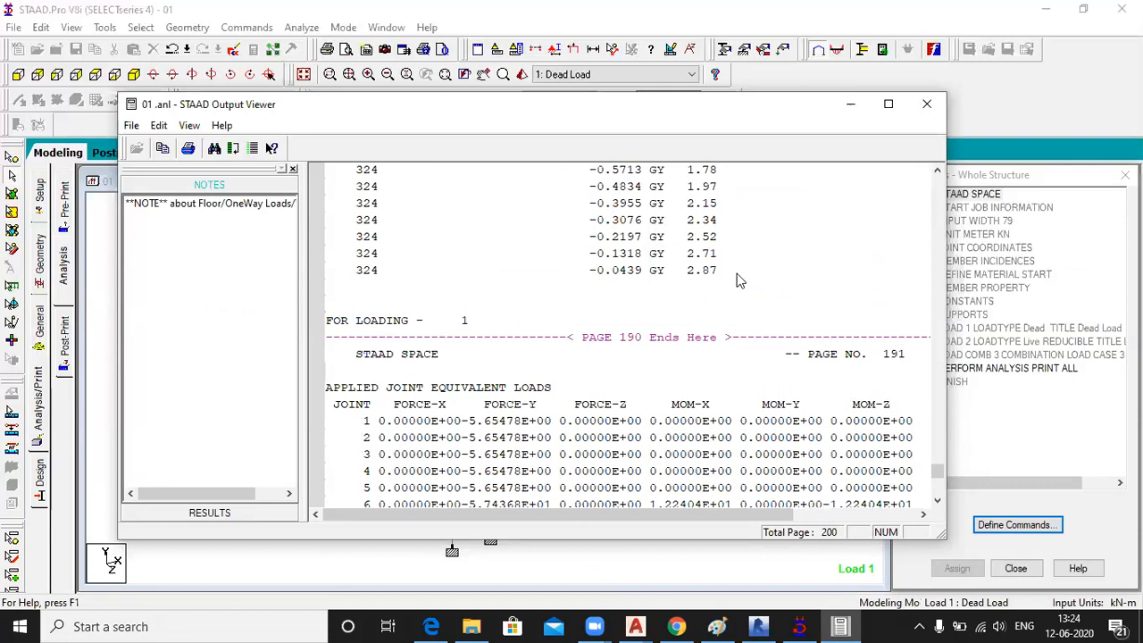
- Review the applied joint equivalent loads for loading 1, starting with joint 1's row and continuing through joint 150
{"action": "scroll", "coordinate": [738, 281], "scroll_direction": "down", "scroll_amount": 3}
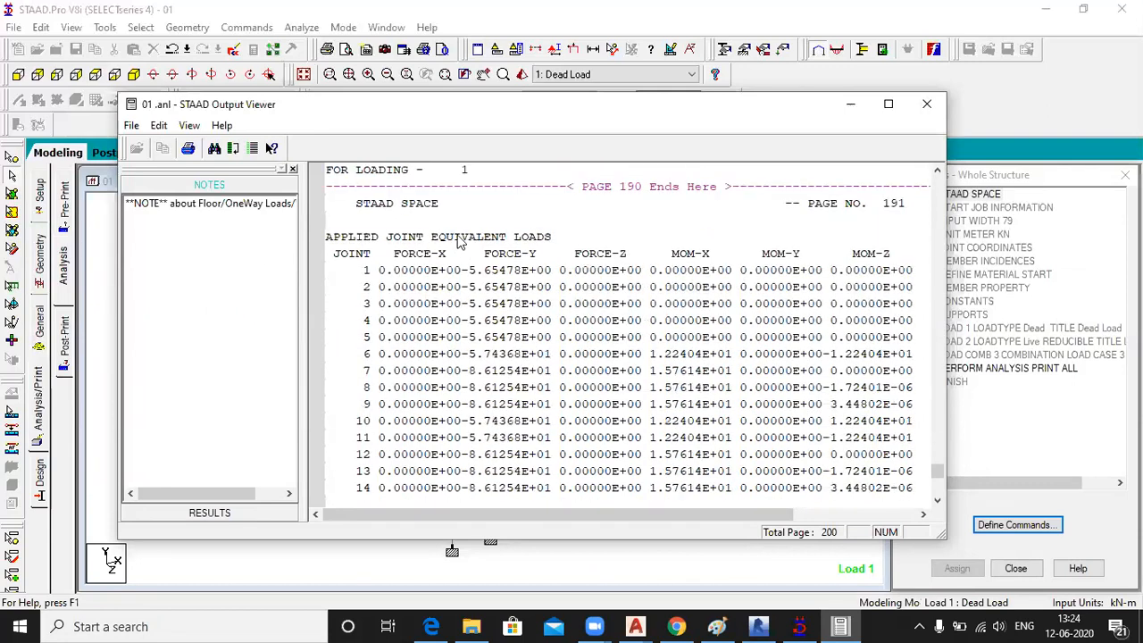
{"action": "left_click", "coordinate": [458, 241]}
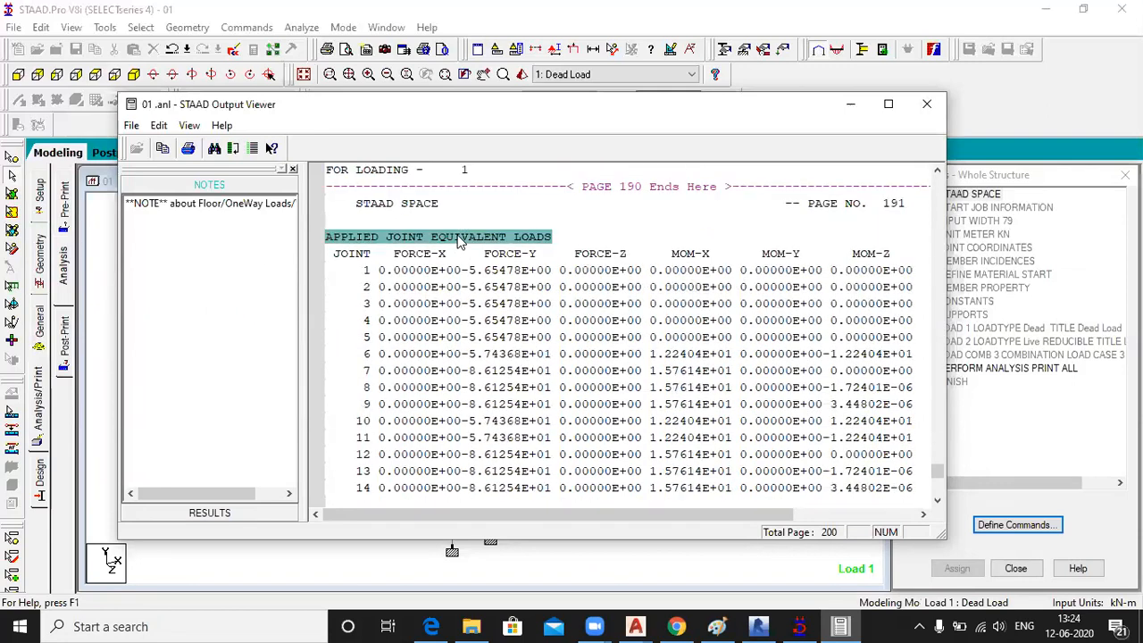
{"action": "left_click", "coordinate": [365, 276]}
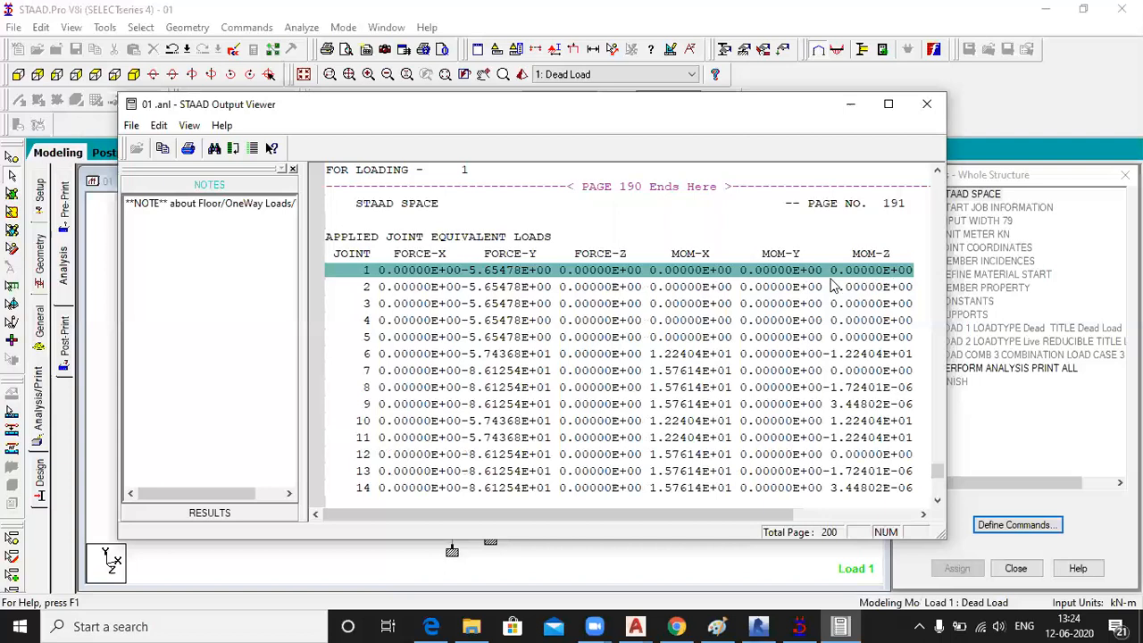
{"action": "scroll", "coordinate": [656, 301], "scroll_direction": "down", "scroll_amount": 4}
{"action": "scroll", "coordinate": [463, 348], "scroll_direction": "down", "scroll_amount": 14}
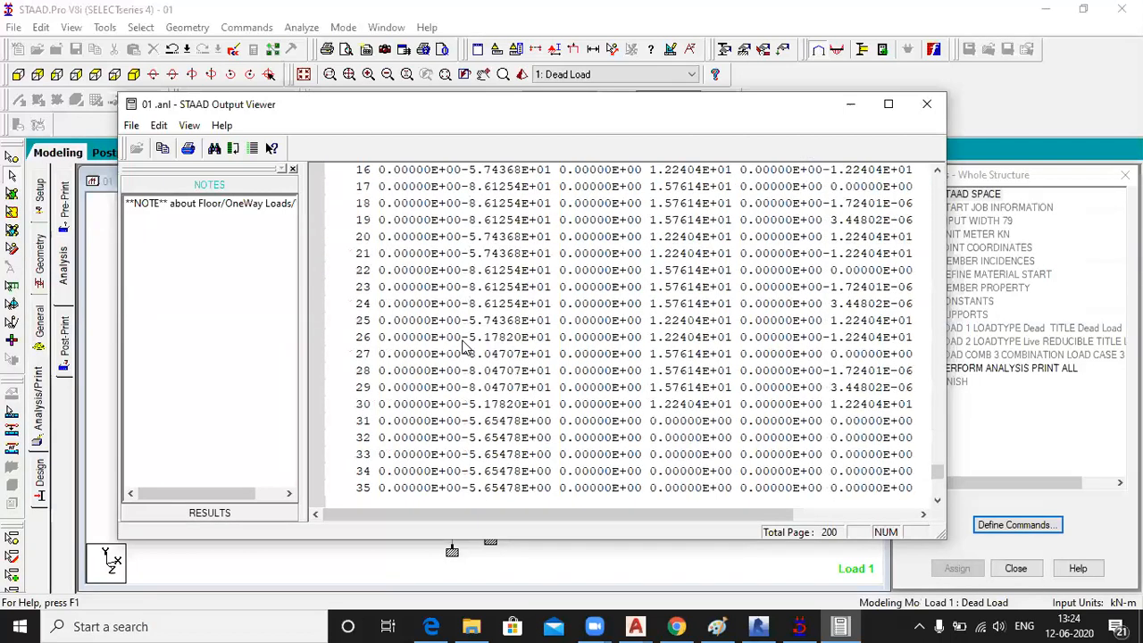
{"action": "scroll", "coordinate": [463, 348], "scroll_direction": "down", "scroll_amount": 20}
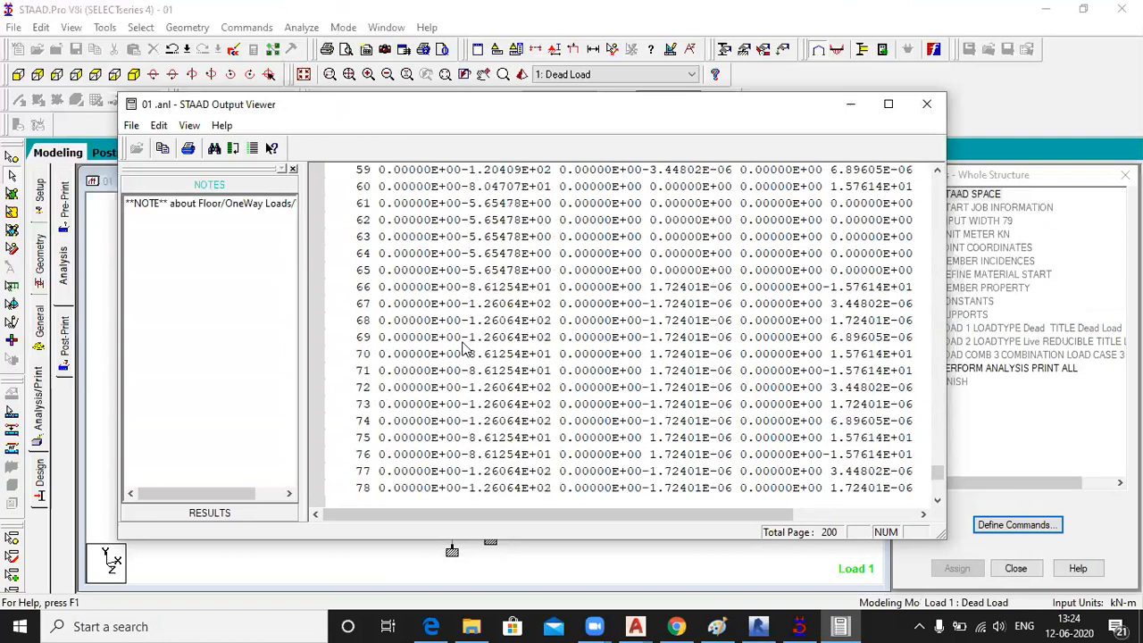
{"action": "scroll", "coordinate": [463, 348], "scroll_direction": "down", "scroll_amount": 13}
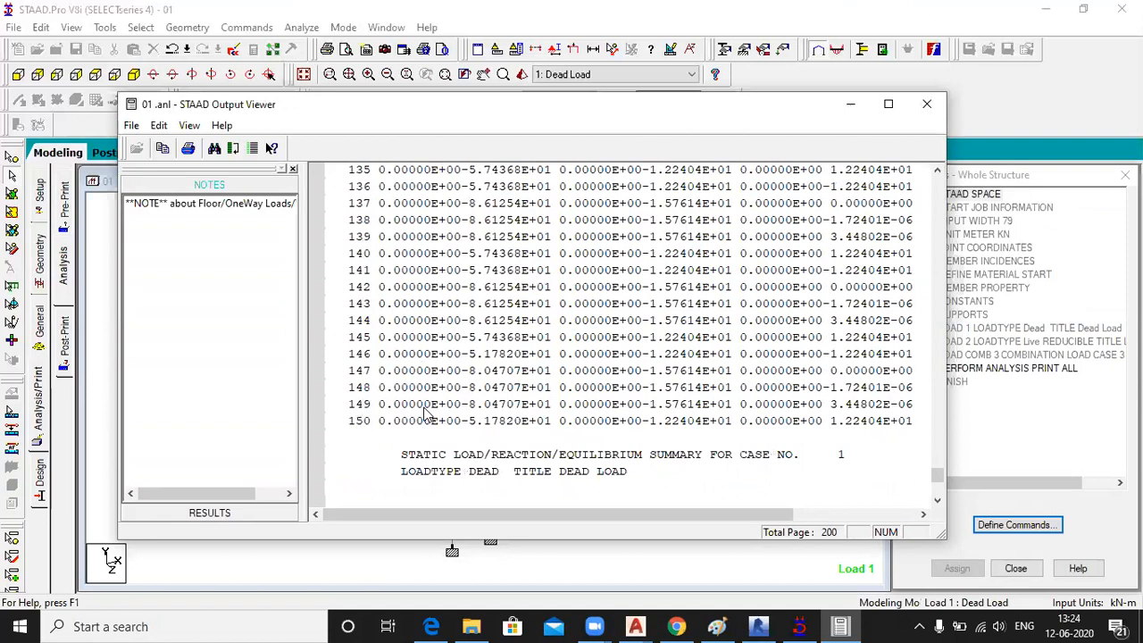
- Examine loading 1's total applied load summary on page 194, checking the Force-Y summation and the moments around the origin
{"action": "scroll", "coordinate": [427, 413], "scroll_direction": "down", "scroll_amount": 6}
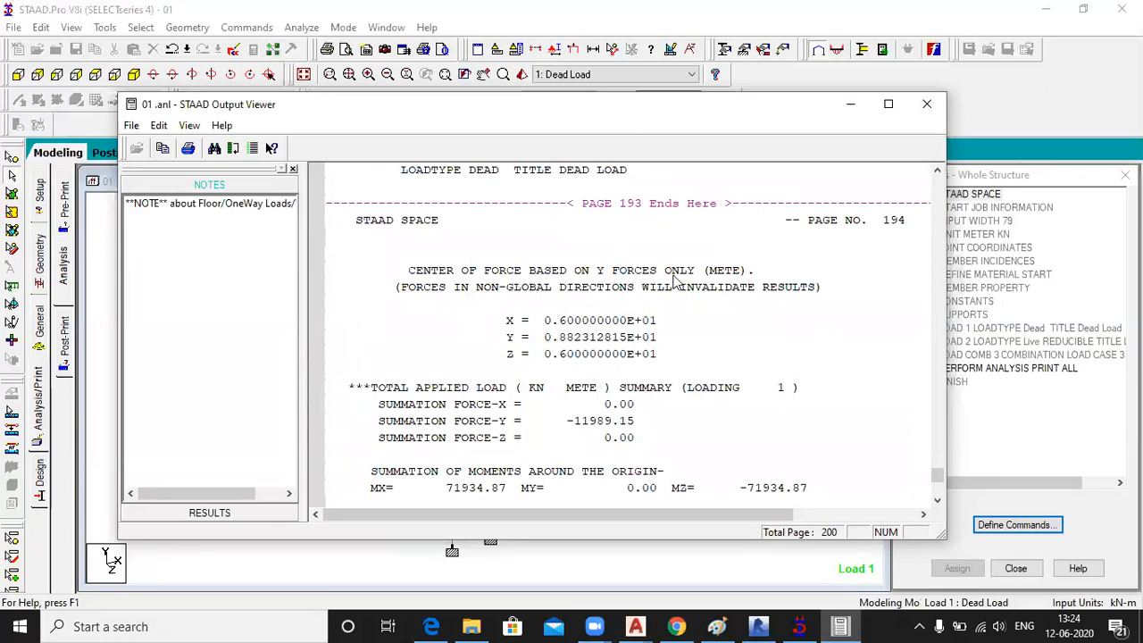
{"action": "scroll", "coordinate": [661, 287], "scroll_direction": "down", "scroll_amount": 1}
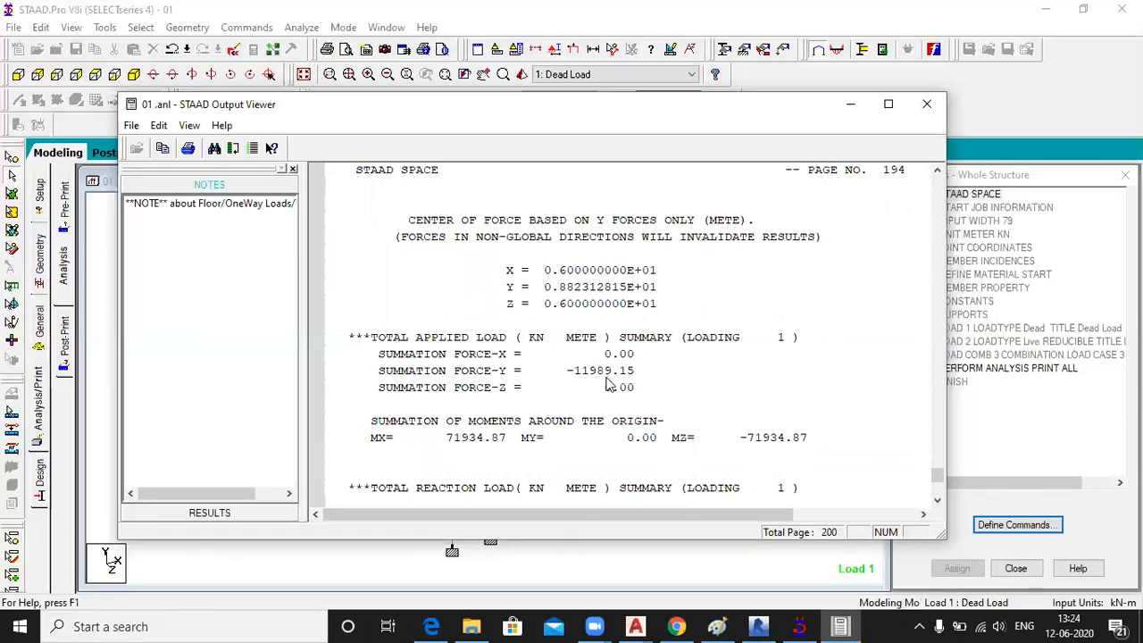
{"action": "scroll", "coordinate": [610, 384], "scroll_direction": "down", "scroll_amount": 1}
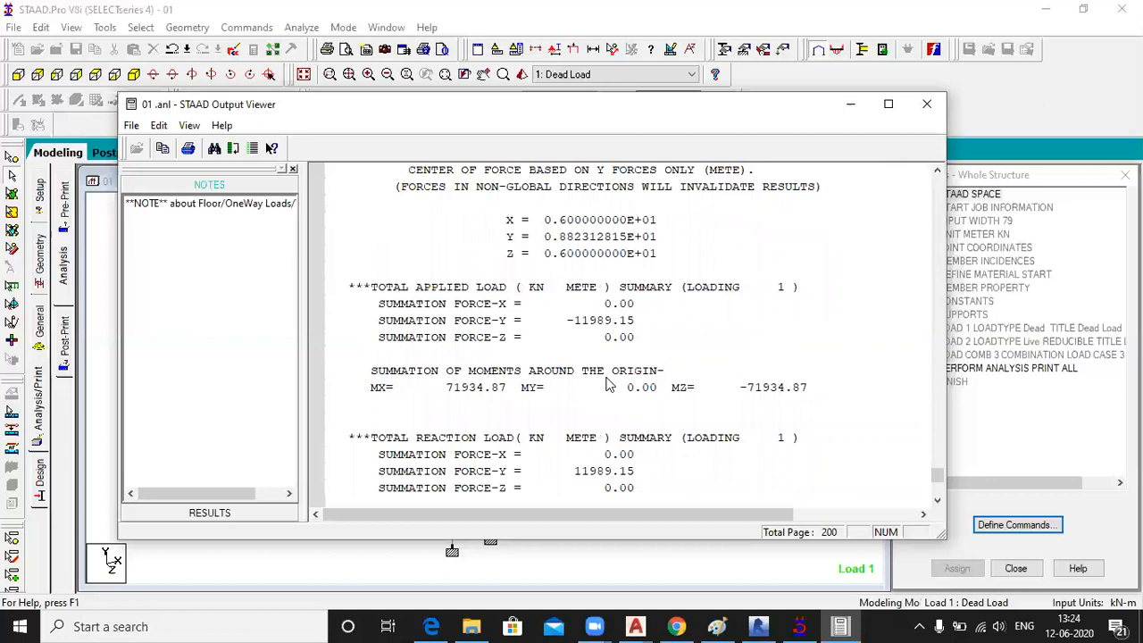
{"action": "left_click", "coordinate": [542, 327]}
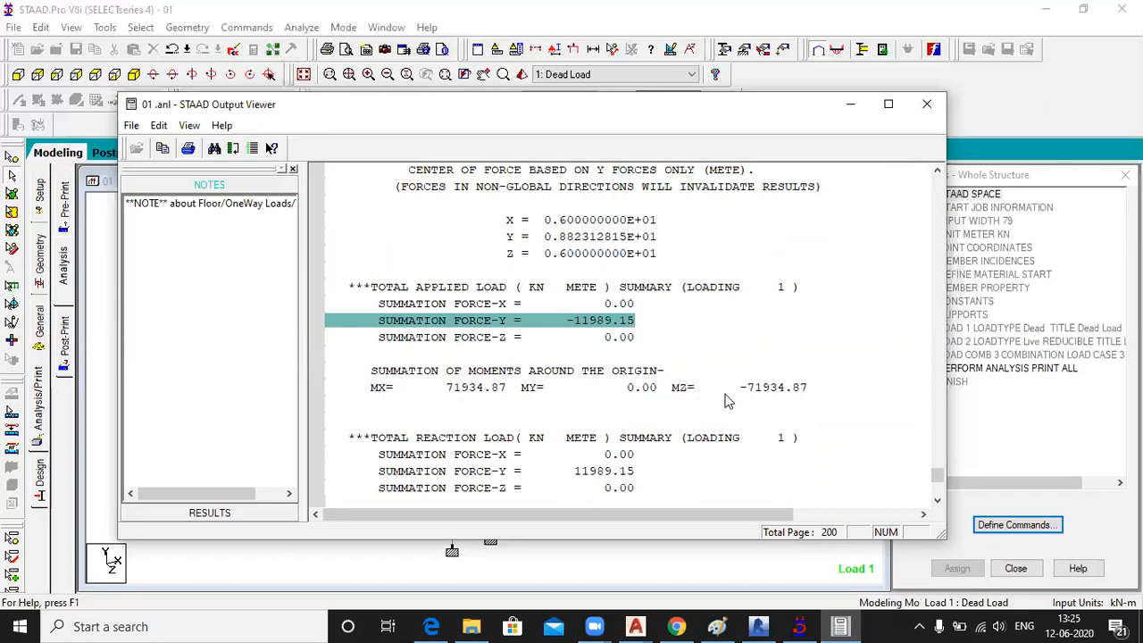
{"action": "left_click", "coordinate": [457, 396]}
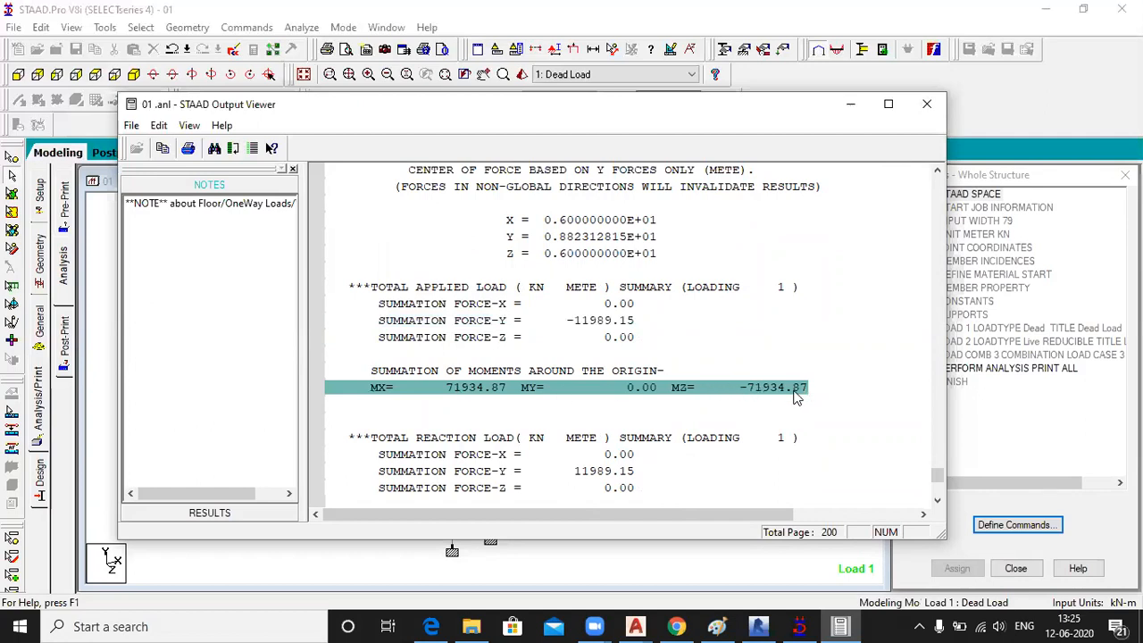
- Compare loading 1's applied and reaction Force-Y summations, and check the reaction moments around the origin
{"action": "scroll", "coordinate": [726, 434], "scroll_direction": "down", "scroll_amount": 1}
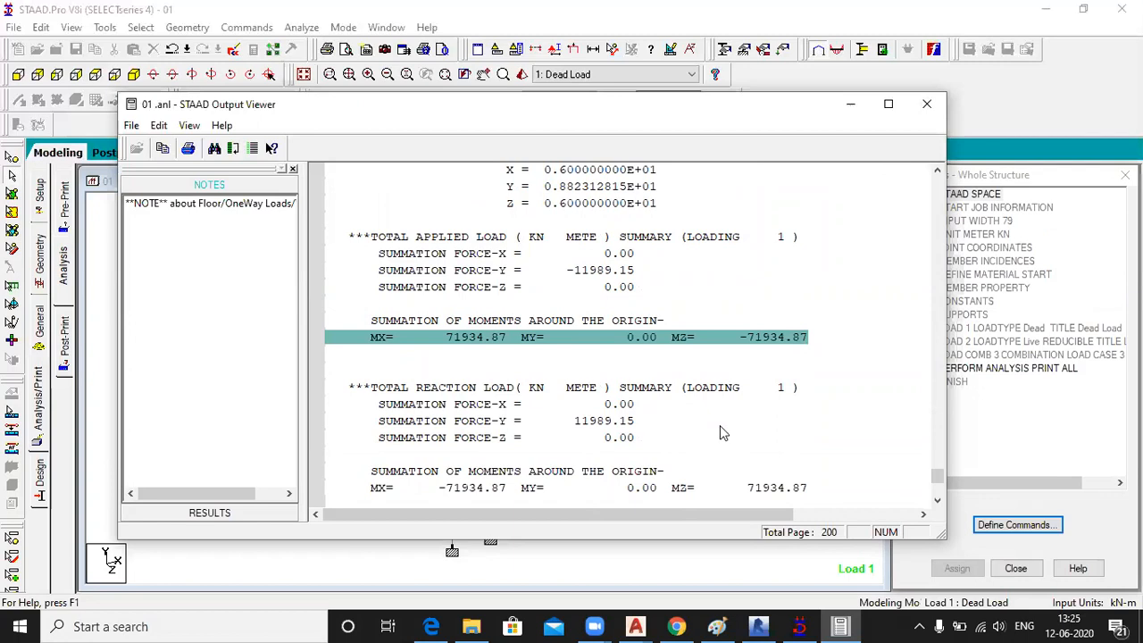
{"action": "left_click", "coordinate": [585, 272]}
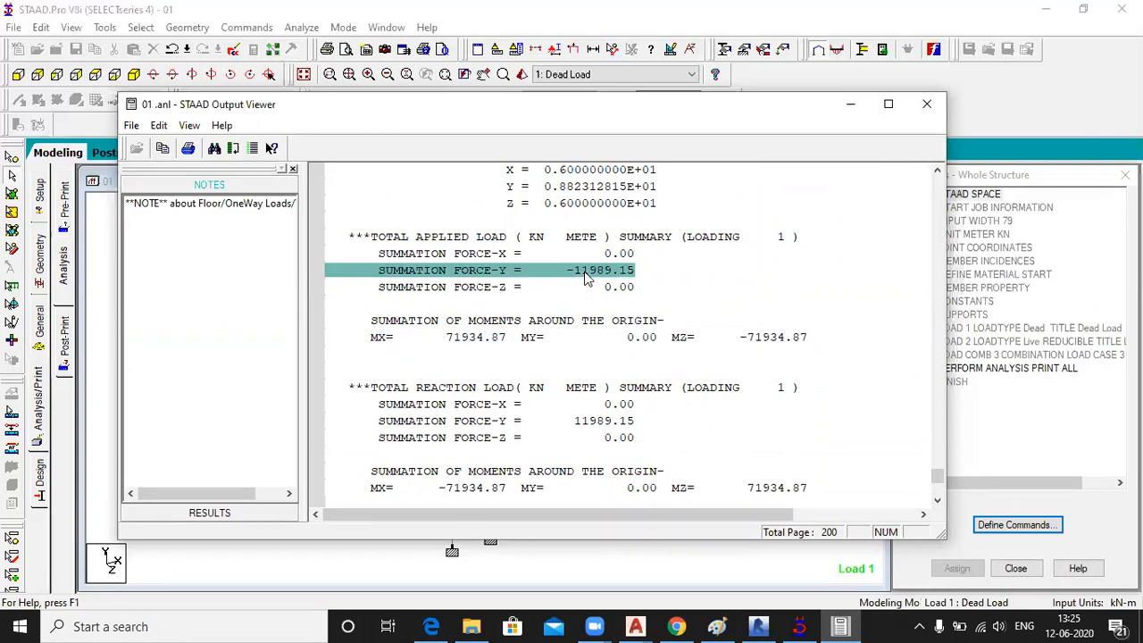
{"action": "left_click", "coordinate": [587, 424]}
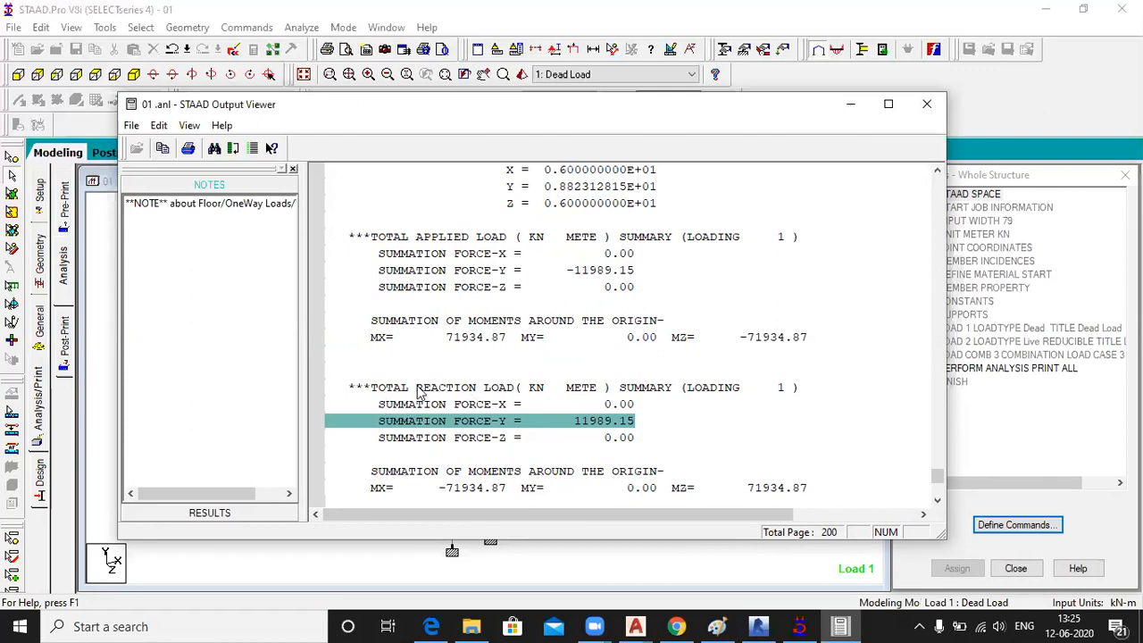
{"action": "left_click", "coordinate": [594, 273]}
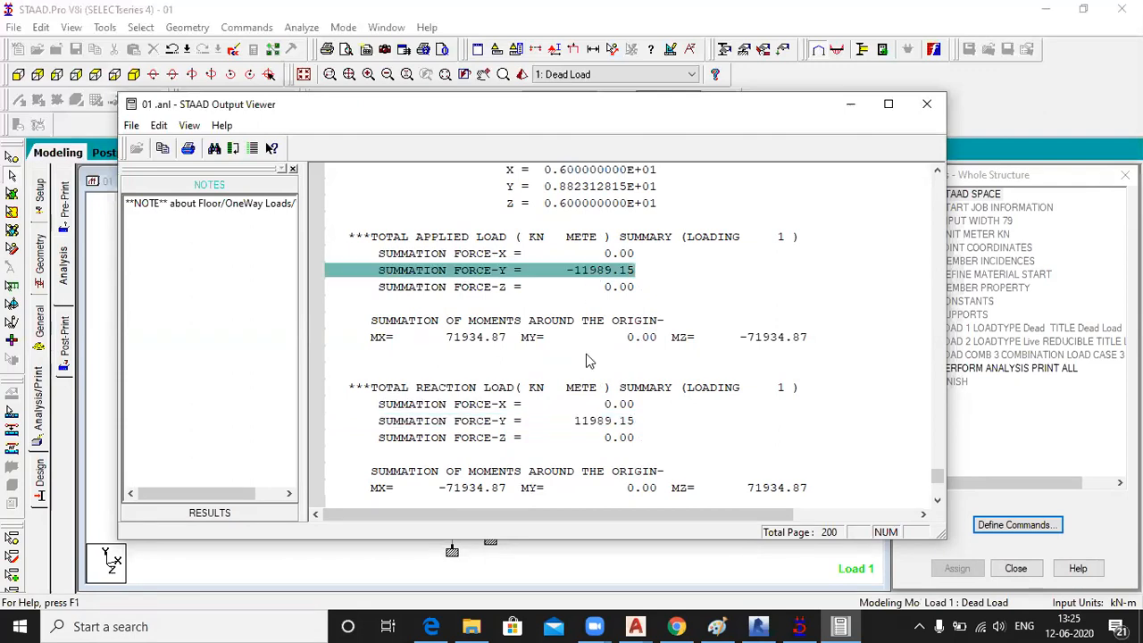
{"action": "left_click", "coordinate": [590, 427]}
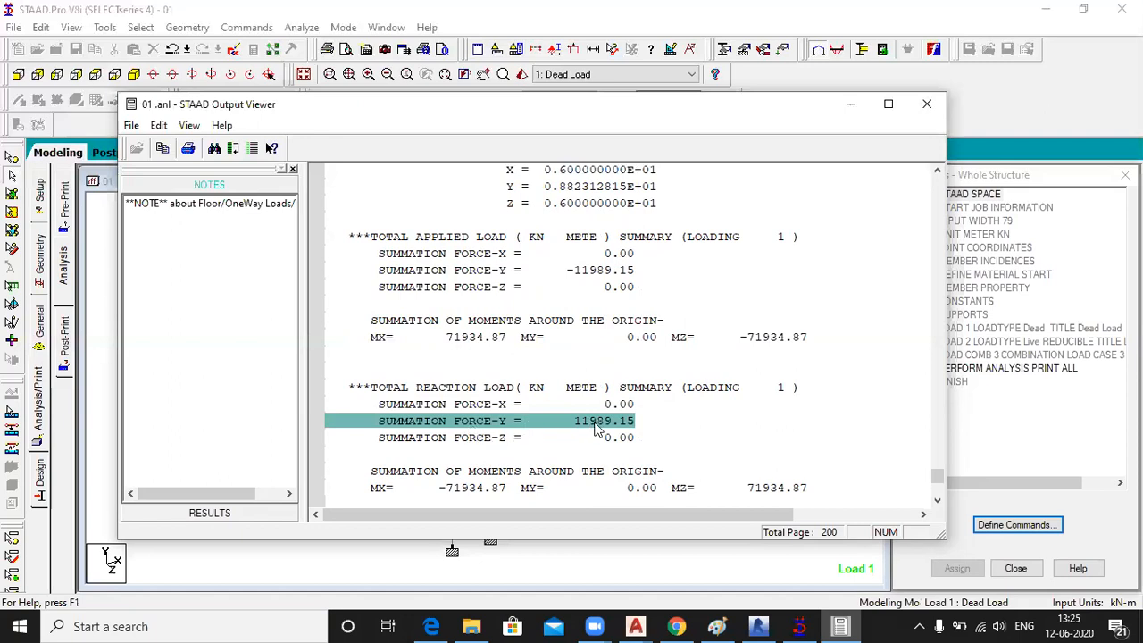
{"action": "scroll", "coordinate": [596, 429], "scroll_direction": "down", "scroll_amount": 1}
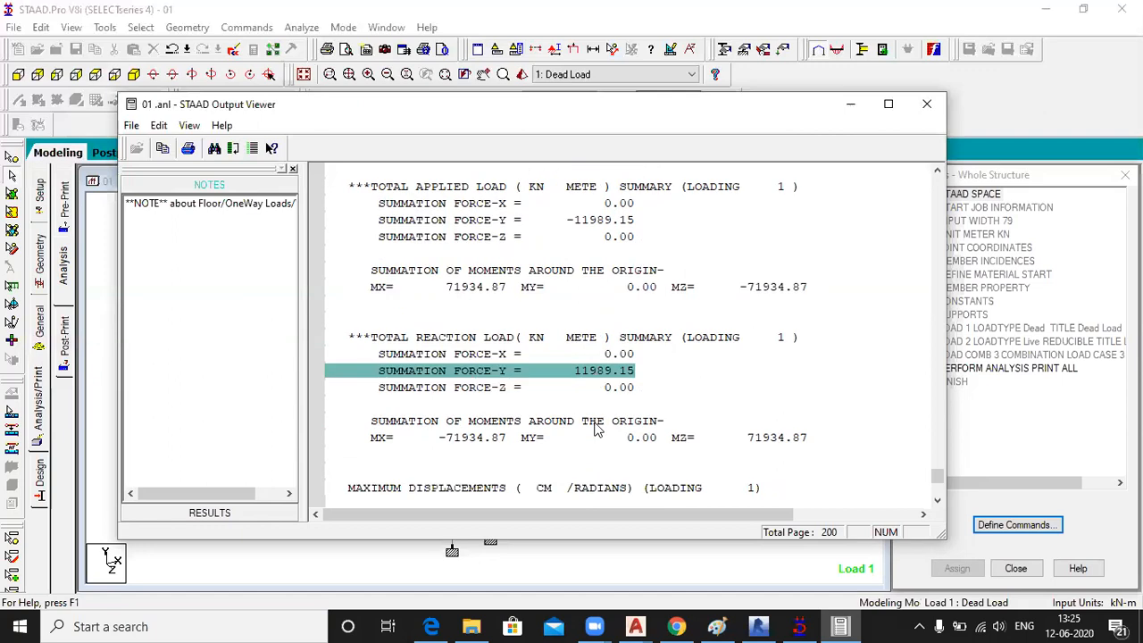
{"action": "left_click", "coordinate": [449, 444]}
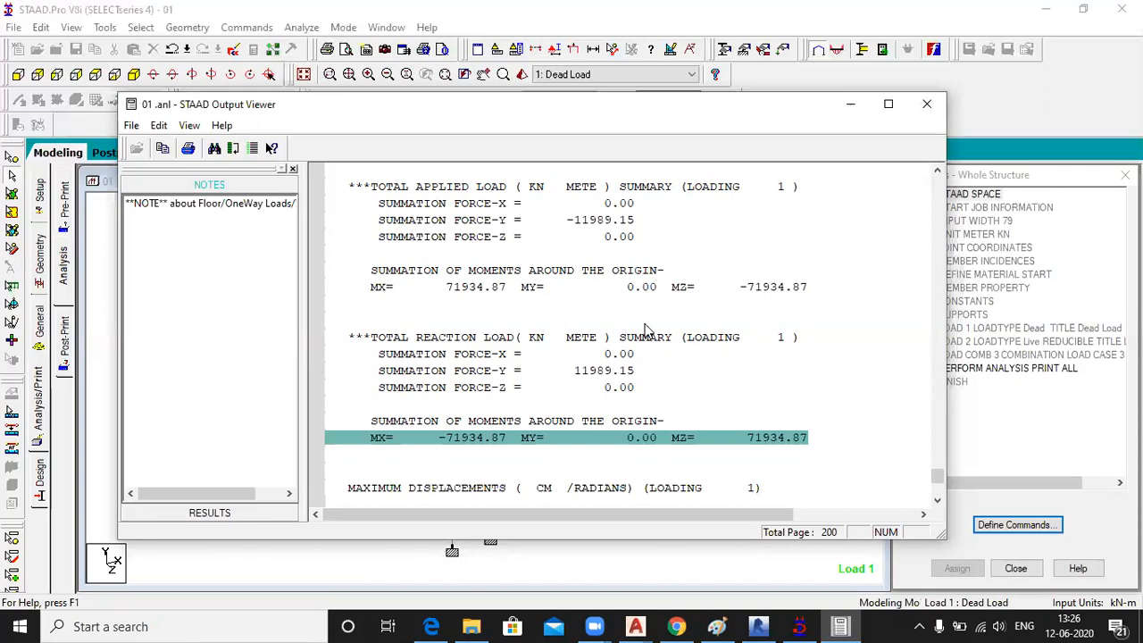
- Skim the external and internal joint load summary for loading 1 and continue to the maximum displacements for loading 2
{"action": "scroll", "coordinate": [648, 331], "scroll_direction": "down", "scroll_amount": 8}
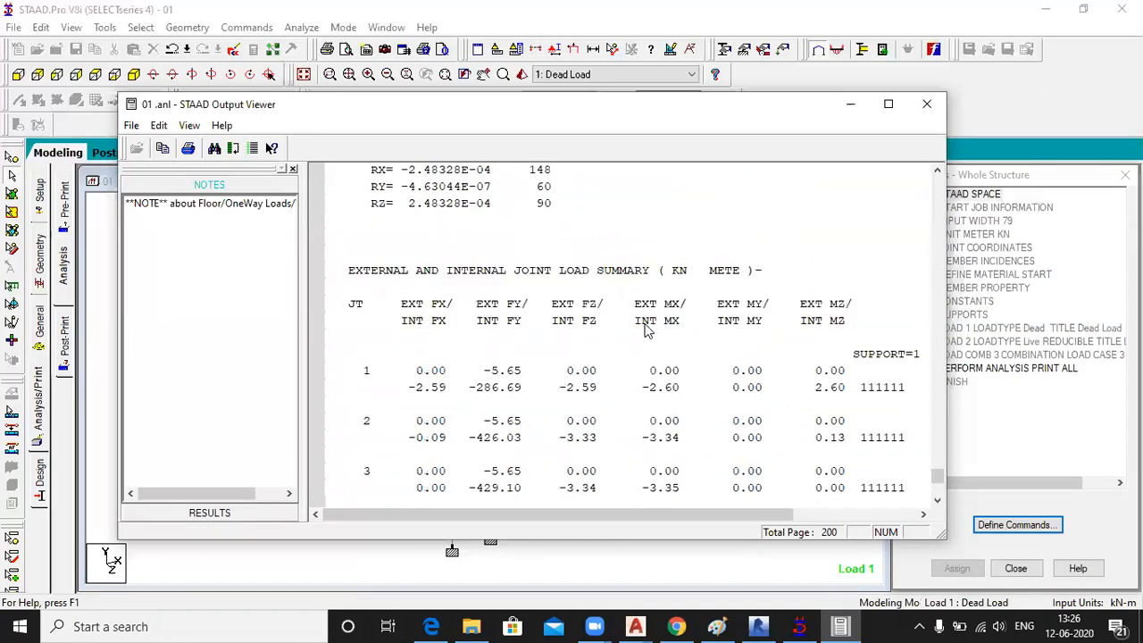
{"action": "scroll", "coordinate": [648, 331], "scroll_direction": "down", "scroll_amount": 18}
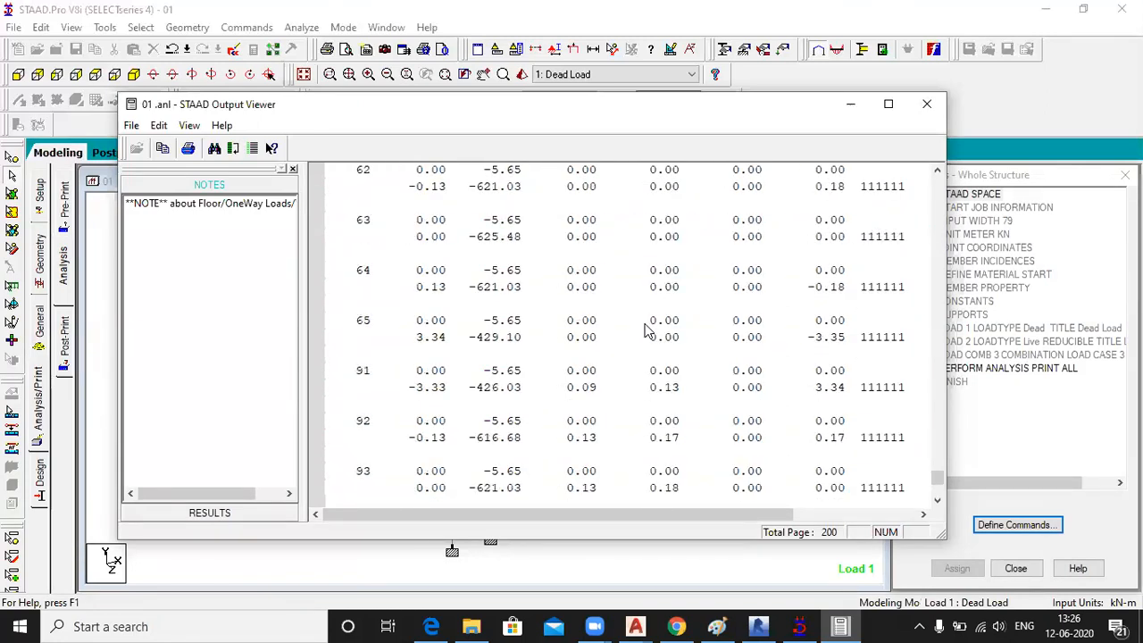
{"action": "scroll", "coordinate": [648, 330], "scroll_direction": "down", "scroll_amount": 20}
{"action": "scroll", "coordinate": [648, 331], "scroll_direction": "down", "scroll_amount": 20}
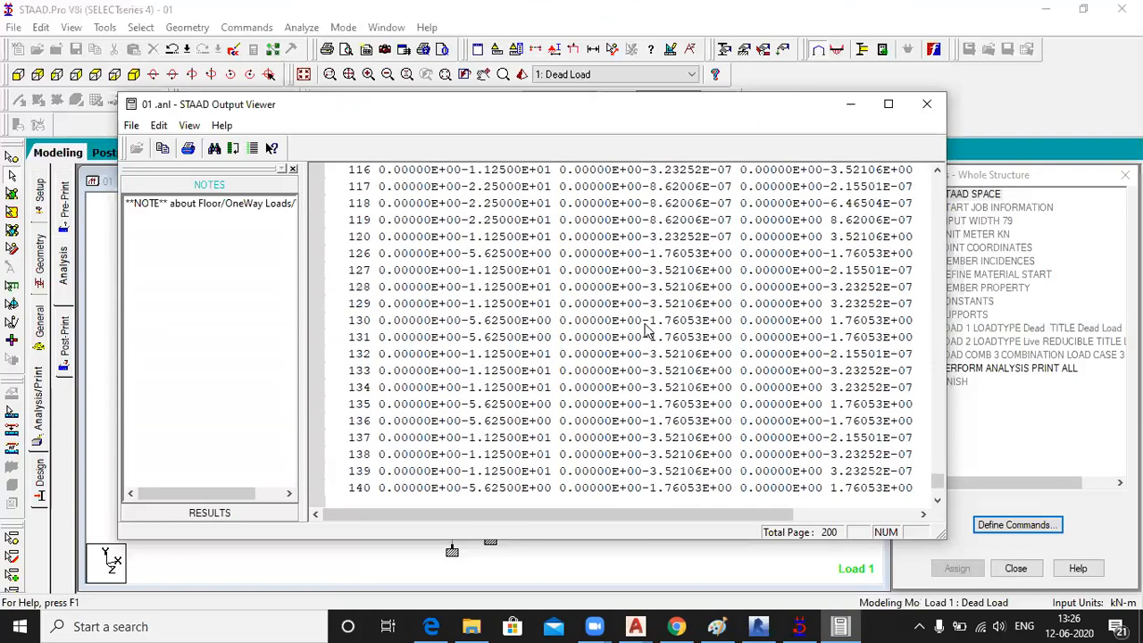
{"action": "scroll", "coordinate": [648, 331], "scroll_direction": "down", "scroll_amount": 20}
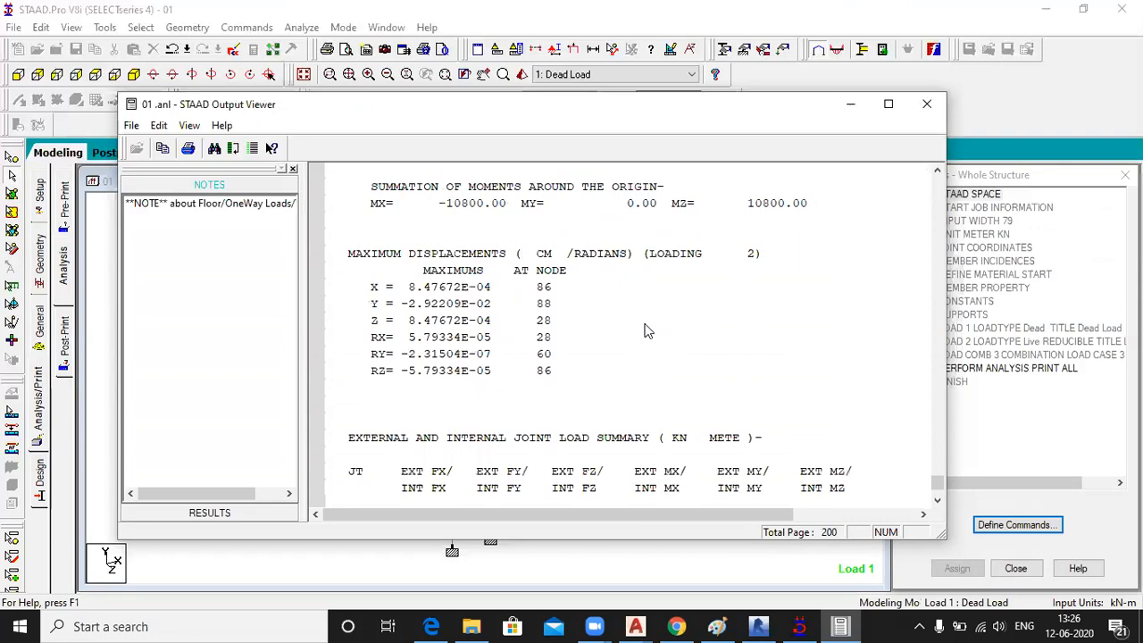
- Close the output file and open the node displacement results in postprocessing with the dead, live and combination load cases included
{"action": "left_click", "coordinate": [927, 104]}
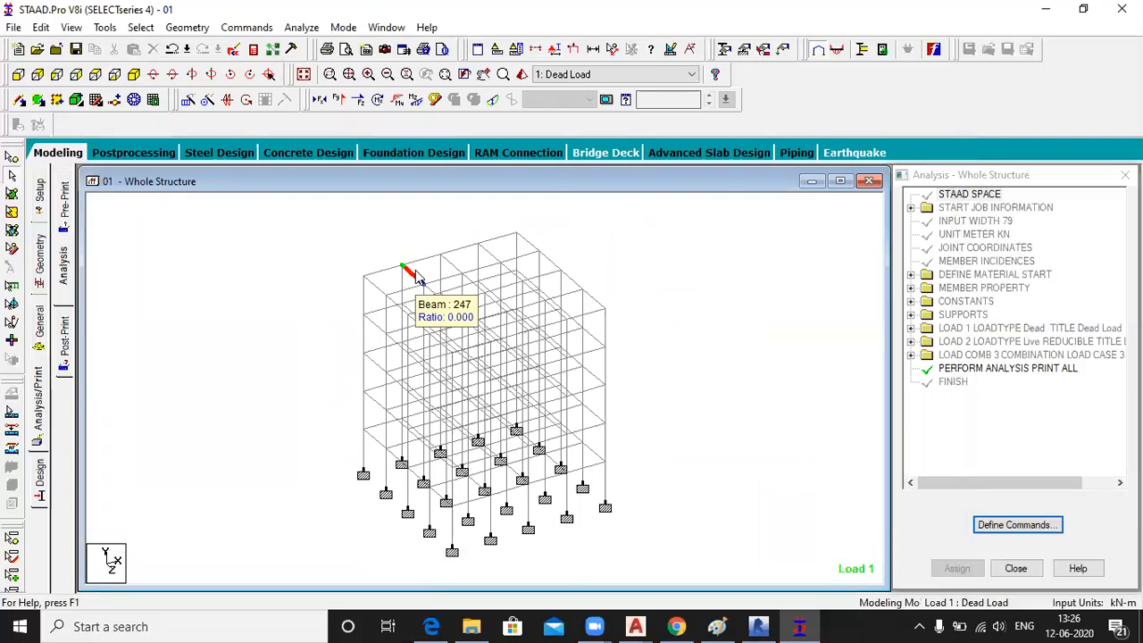
{"action": "left_click", "coordinate": [130, 154]}
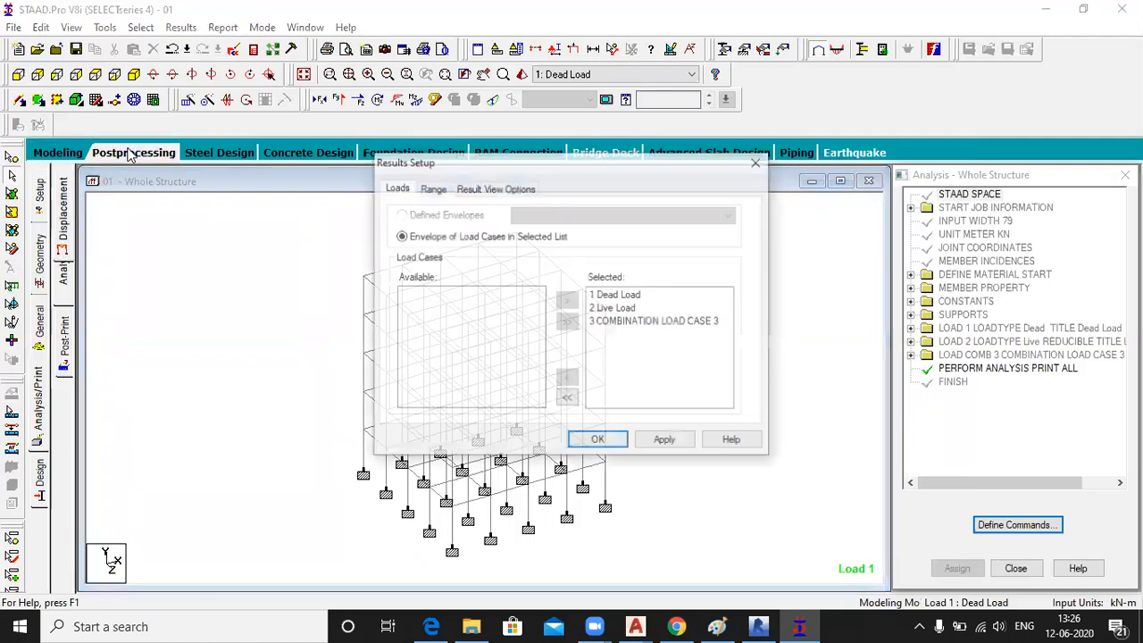
{"action": "left_click", "coordinate": [599, 442]}
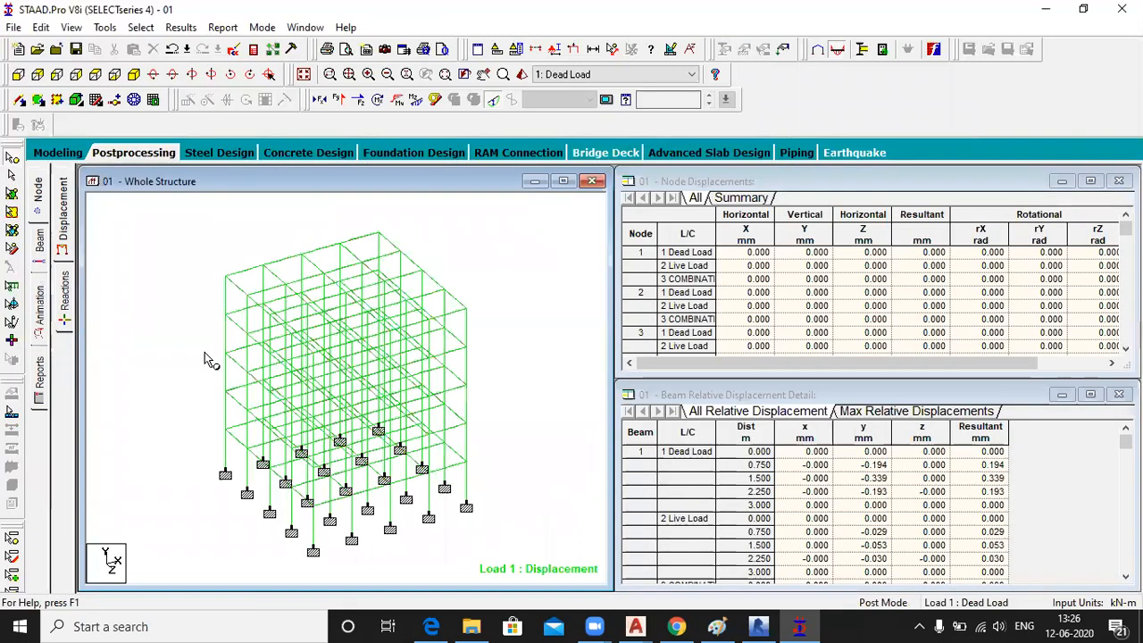
{"action": "left_click", "coordinate": [42, 201]}
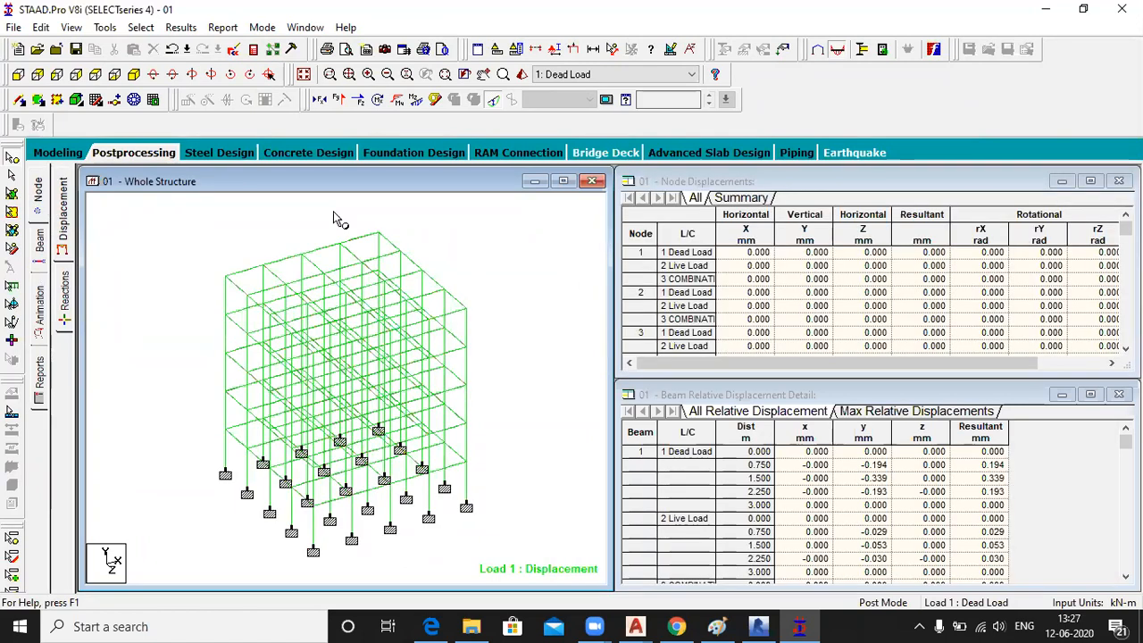
- Set the active load case of the displacement view to 3: COMBINATION LOAD CASE 3
{"action": "scroll", "coordinate": [804, 268], "scroll_direction": "down", "scroll_amount": 2}
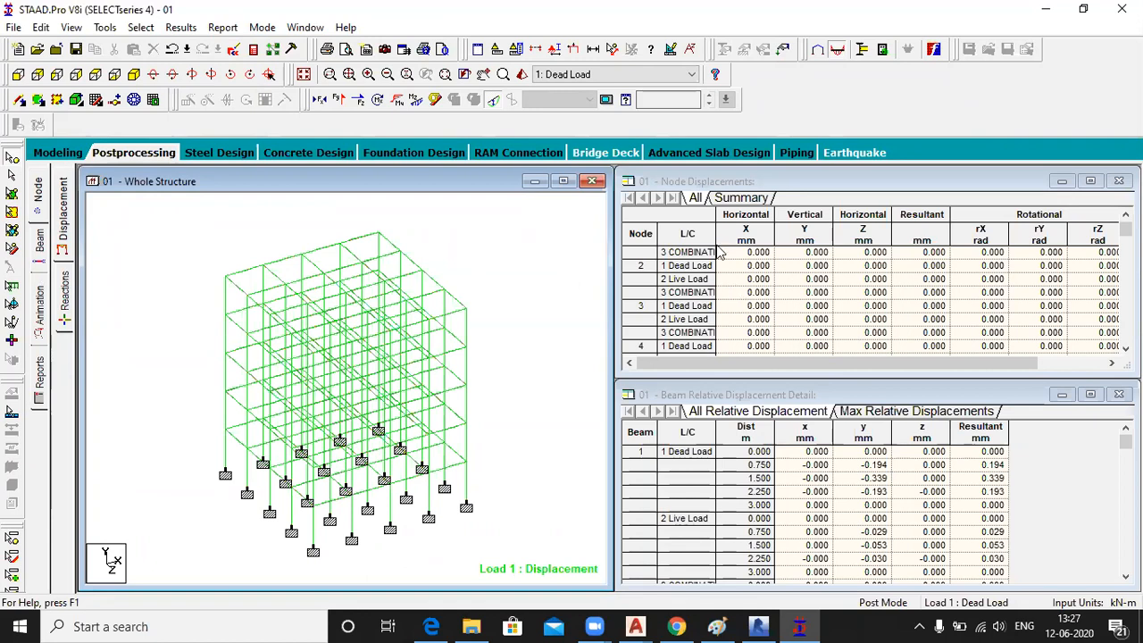
{"action": "left_click", "coordinate": [588, 77]}
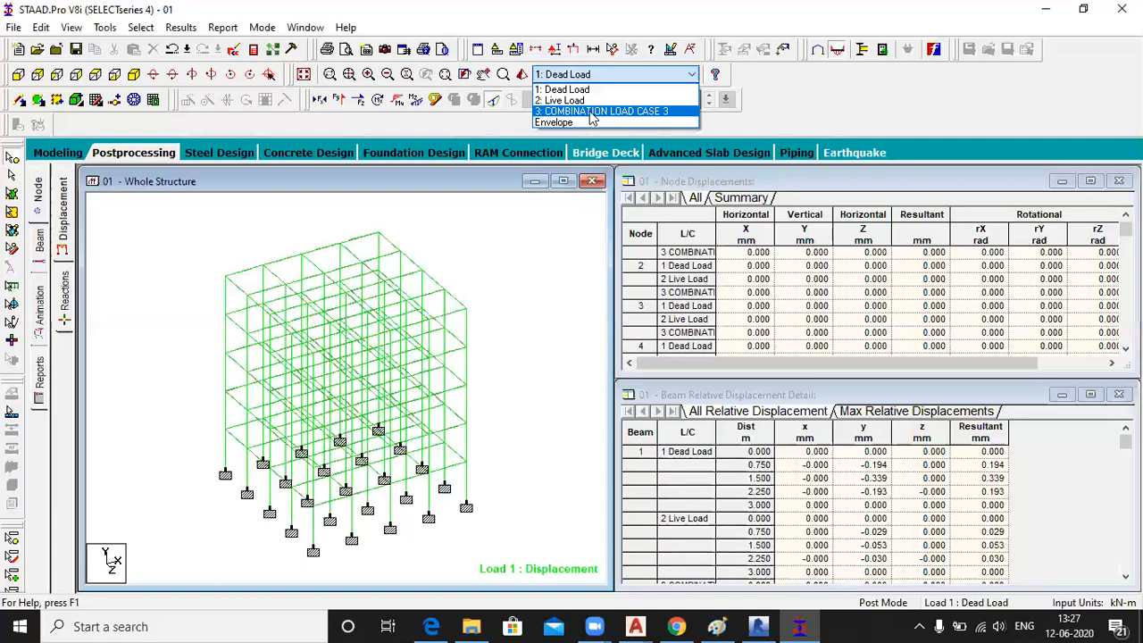
{"action": "left_click", "coordinate": [590, 112]}
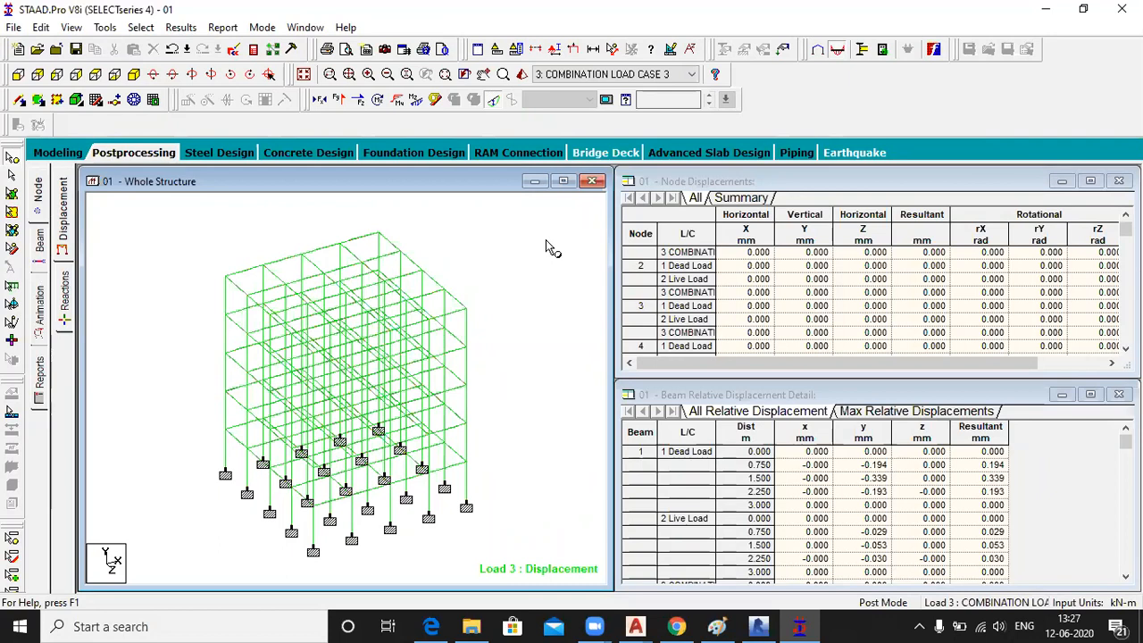
- Examine the displacements of nodes 2 and 3, and compare node 6's rows for dead, live and combination loads
{"action": "left_click", "coordinate": [631, 266]}
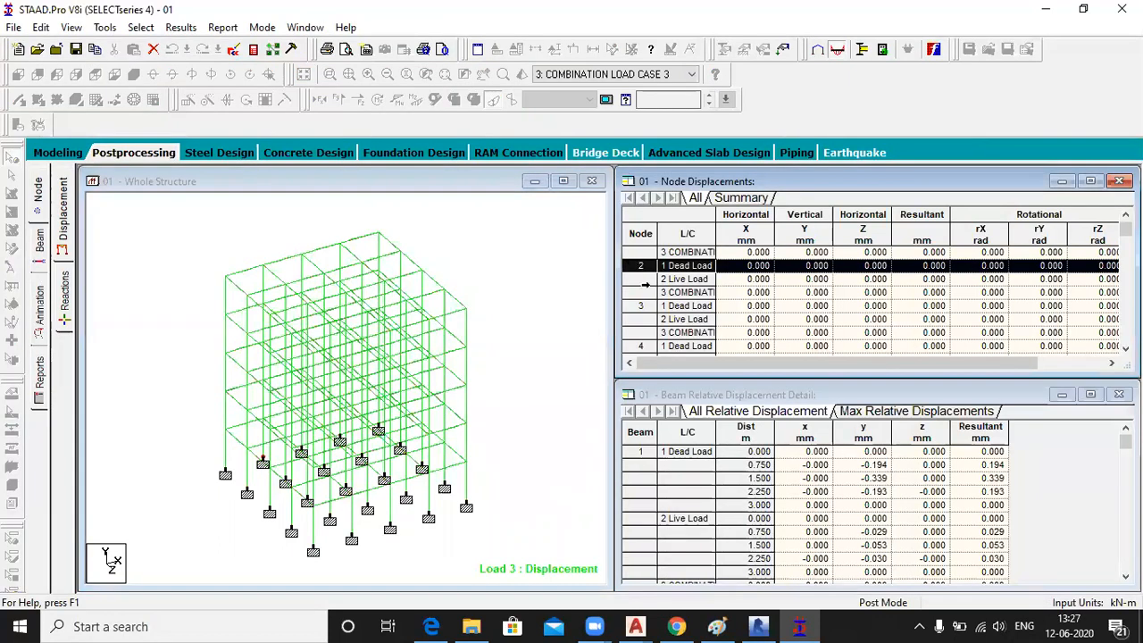
{"action": "left_click", "coordinate": [642, 305]}
{"action": "scroll", "coordinate": [642, 305], "scroll_direction": "down", "scroll_amount": 1}
{"action": "scroll", "coordinate": [642, 305], "scroll_direction": "down", "scroll_amount": 3}
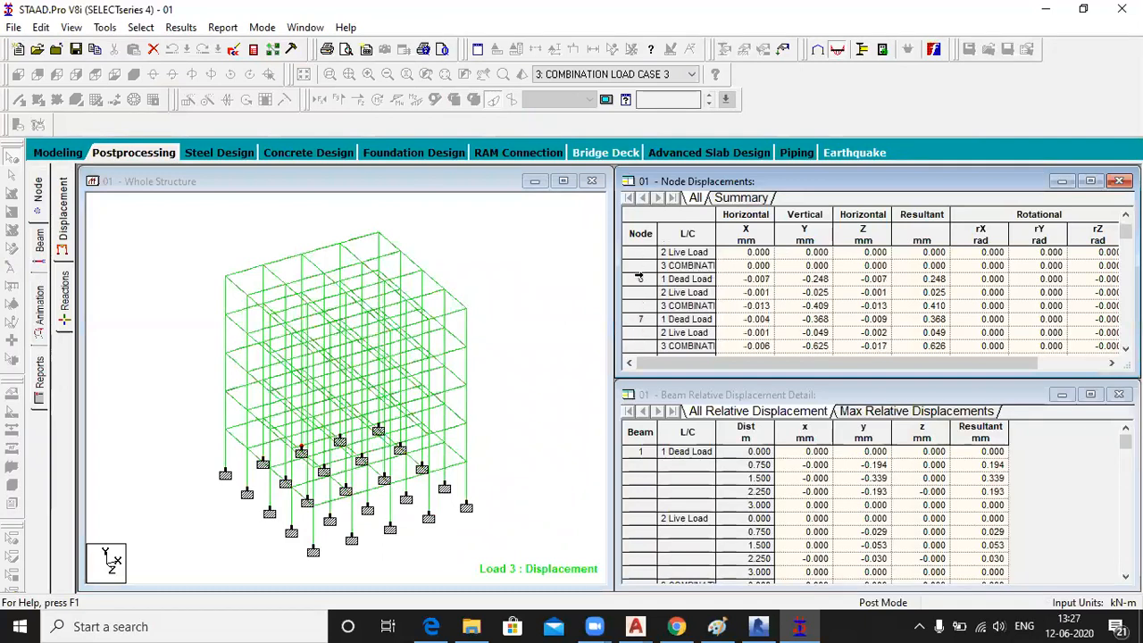
{"action": "left_click", "coordinate": [640, 279]}
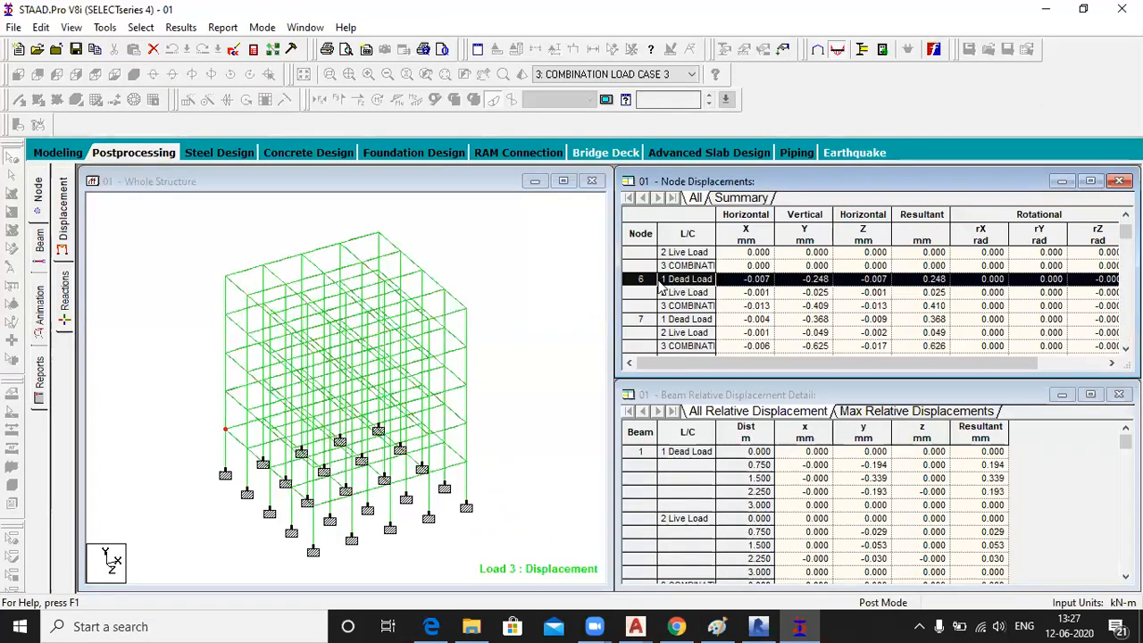
{"action": "left_click", "coordinate": [684, 295]}
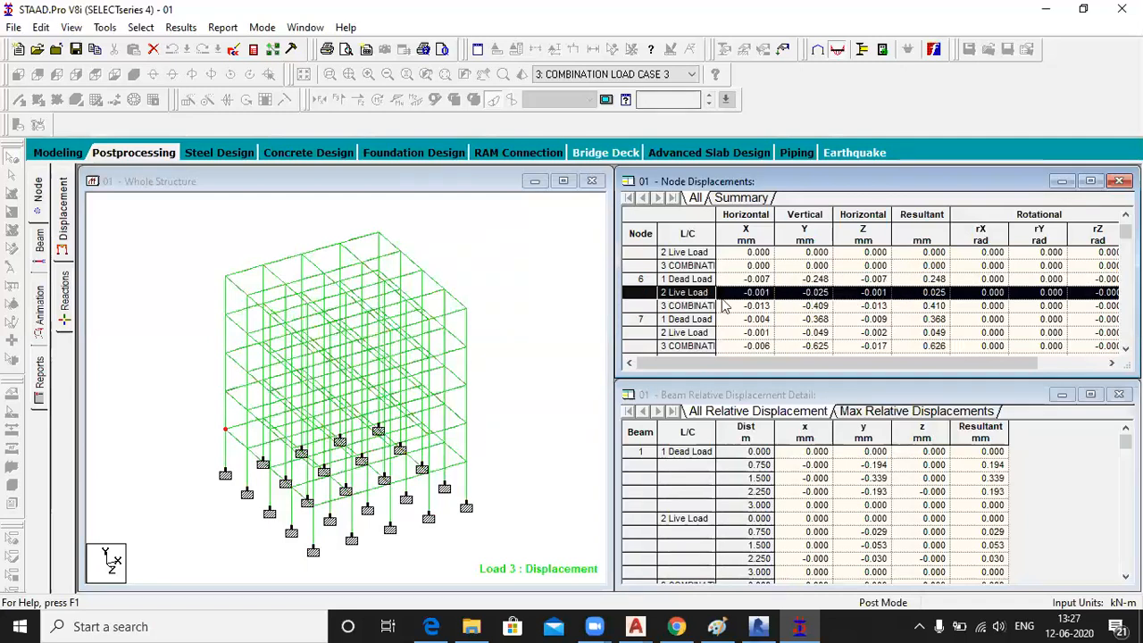
{"action": "left_click", "coordinate": [668, 307]}
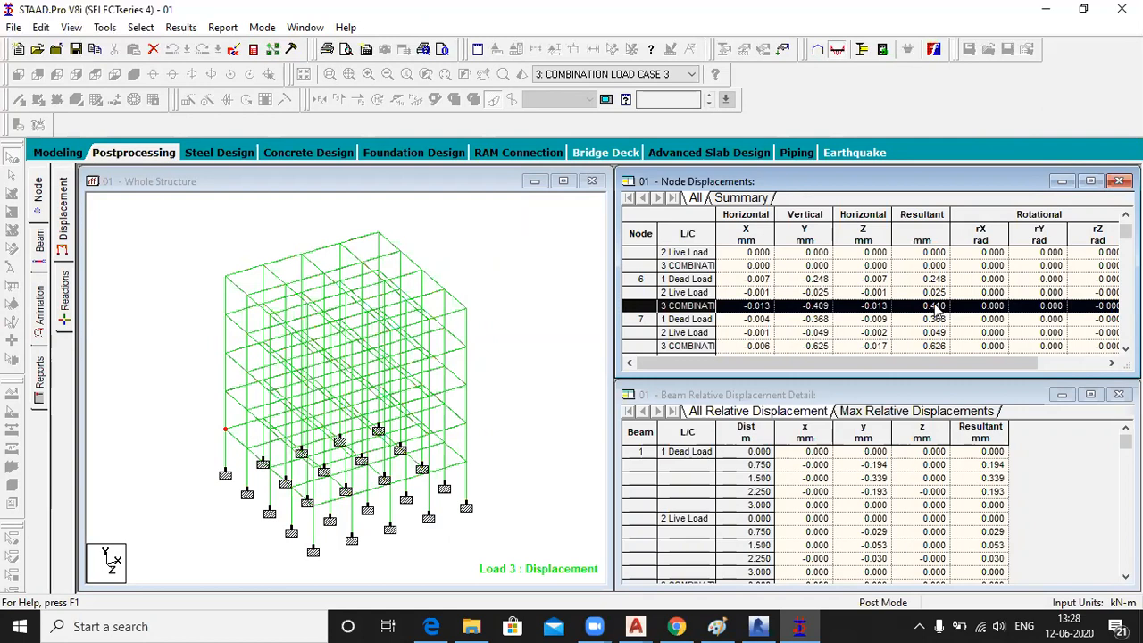
{"action": "scroll", "coordinate": [882, 295], "scroll_direction": "down", "scroll_amount": 1}
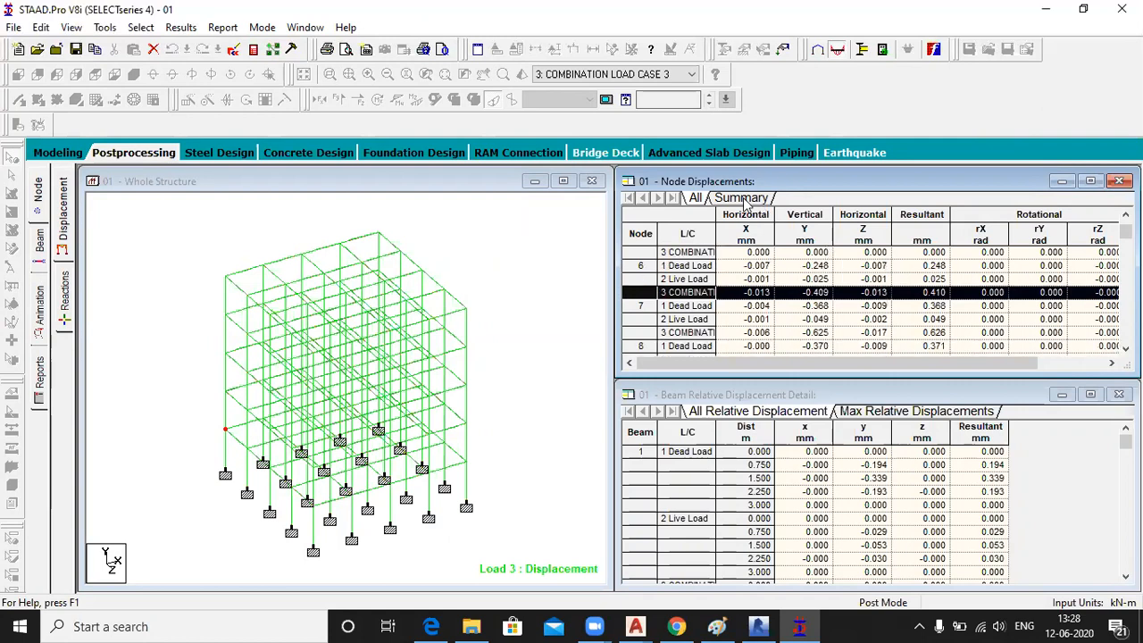
- Review the summary of maximum and minimum node displacements from Max X to Max Rst
{"action": "left_click", "coordinate": [743, 198]}
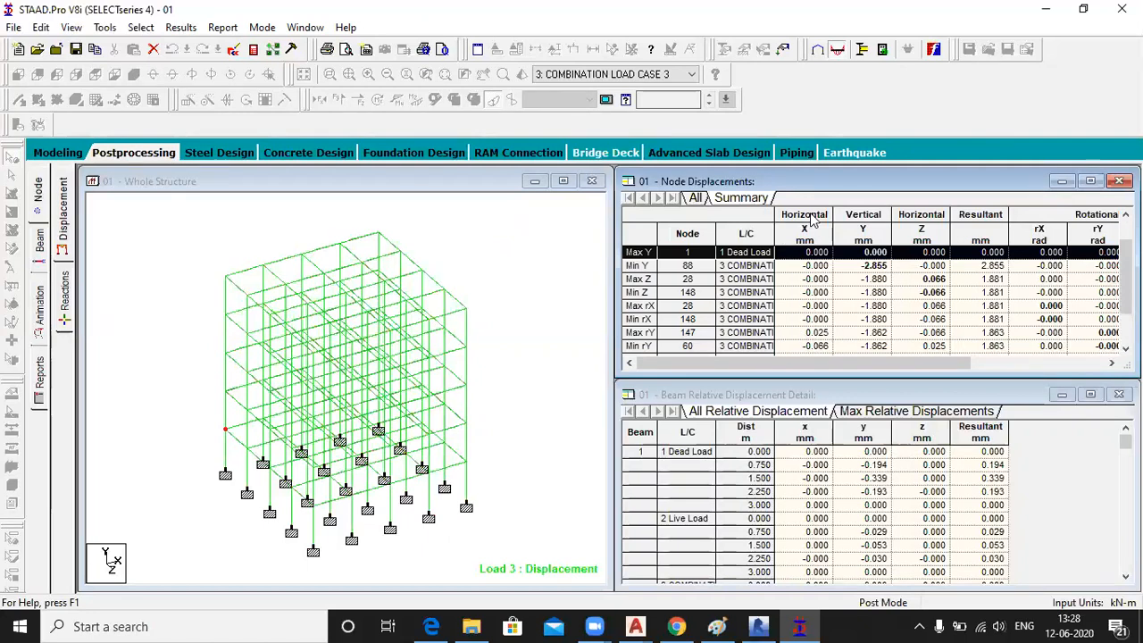
{"action": "scroll", "coordinate": [851, 292], "scroll_direction": "down", "scroll_amount": 1}
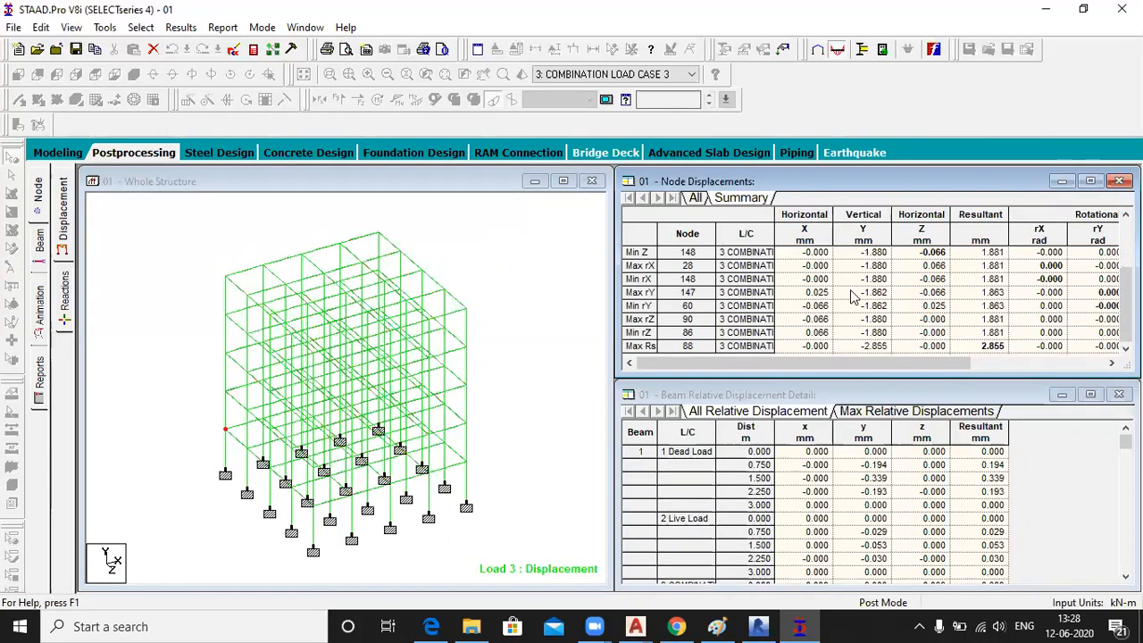
{"action": "scroll", "coordinate": [860, 319], "scroll_direction": "up", "scroll_amount": 2}
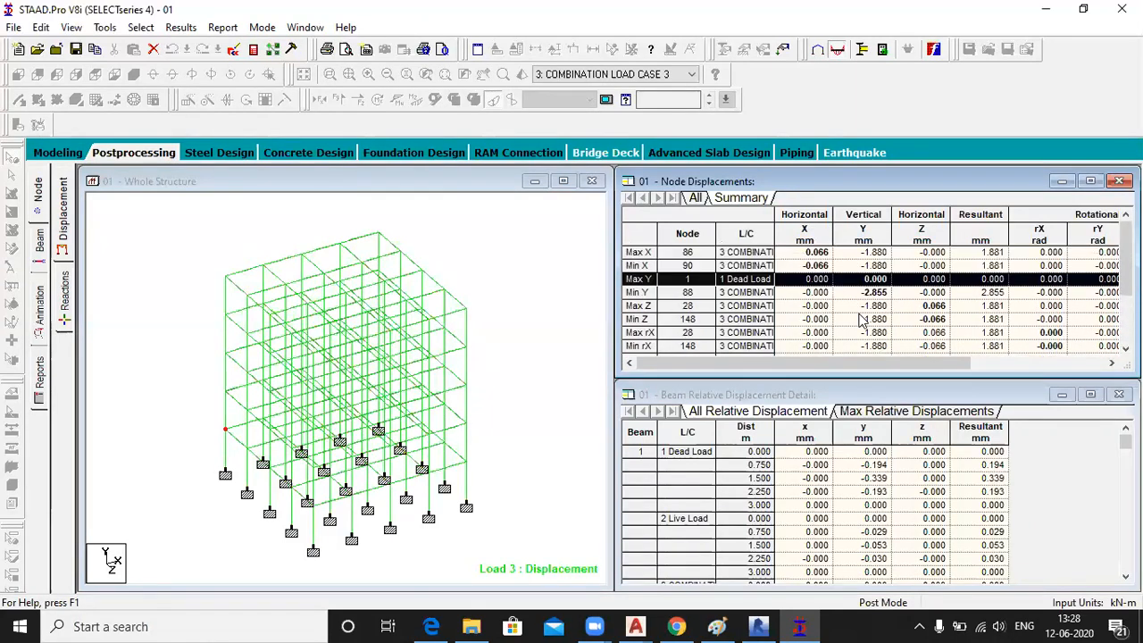
- Show the beam end forces and examine beam 1's combination load row at node 6, identifying the beam in the model
{"action": "left_click", "coordinate": [40, 241]}
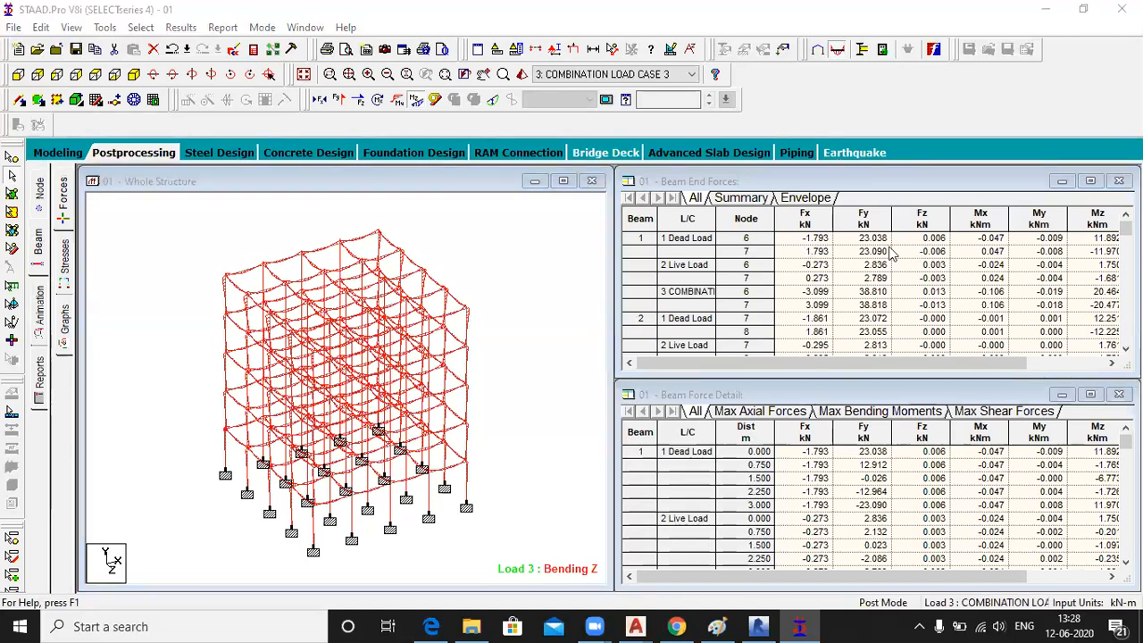
{"action": "left_click", "coordinate": [668, 295]}
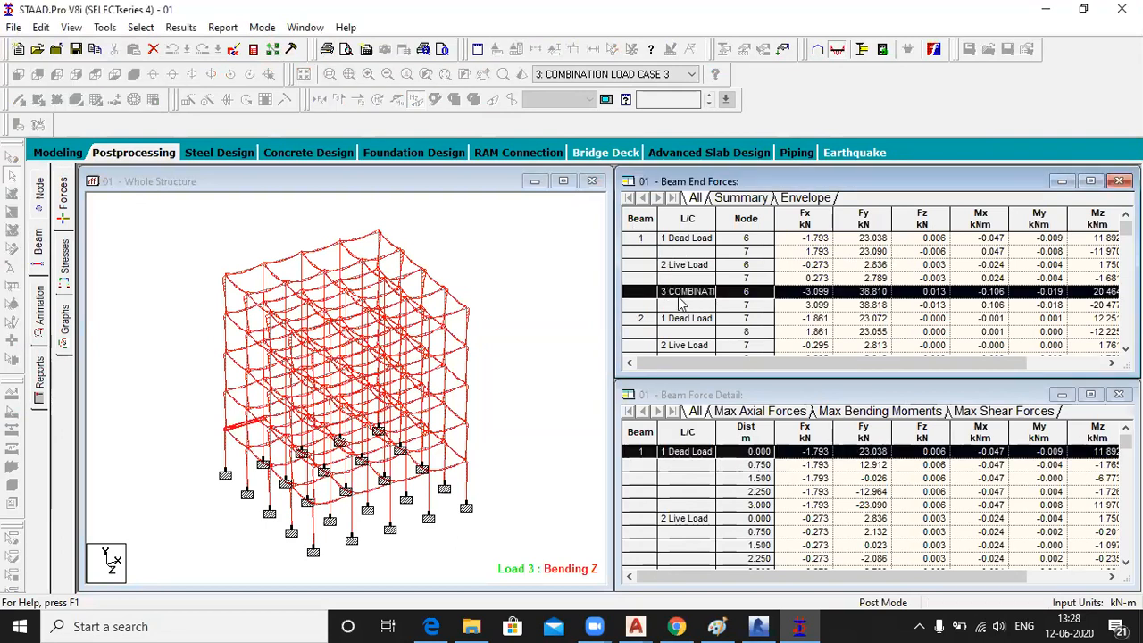
{"action": "left_click", "coordinate": [236, 429]}
{"action": "left_click", "coordinate": [237, 430]}
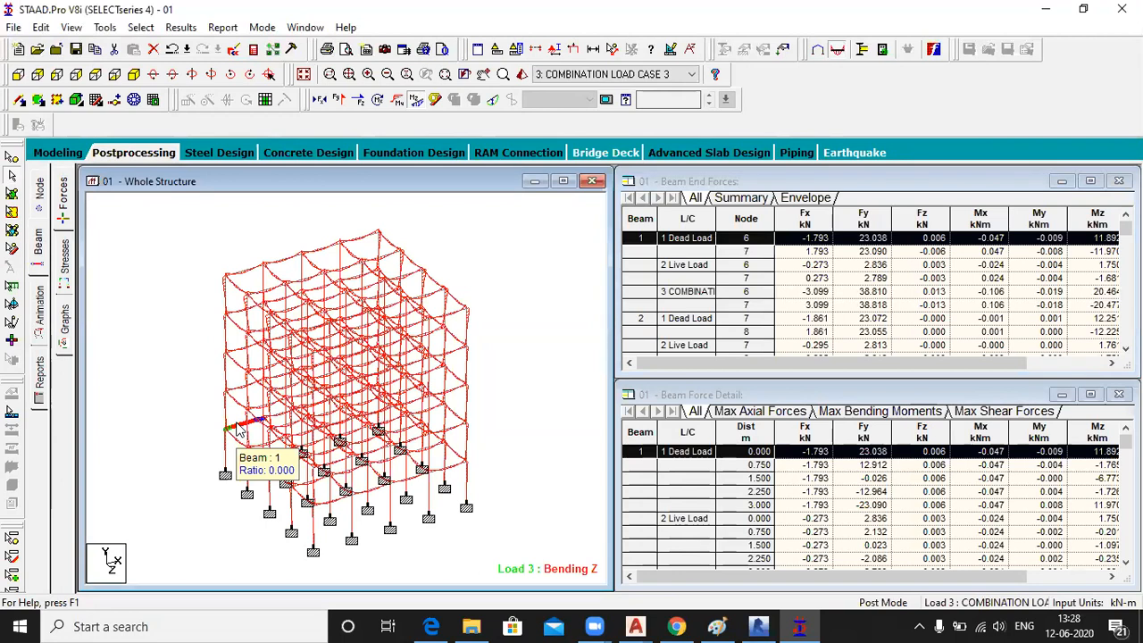
{"action": "left_click", "coordinate": [700, 297]}
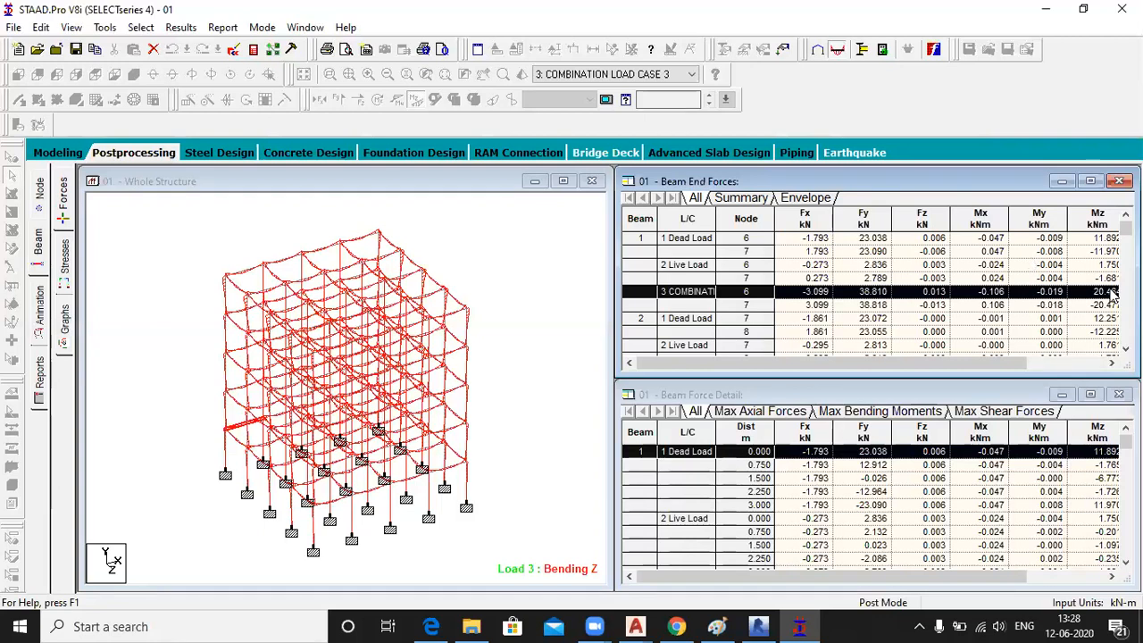
- Review beam 1's maximum positive and negative bending moments, and the maximum shear forces of the first beams
{"action": "left_click", "coordinate": [876, 417]}
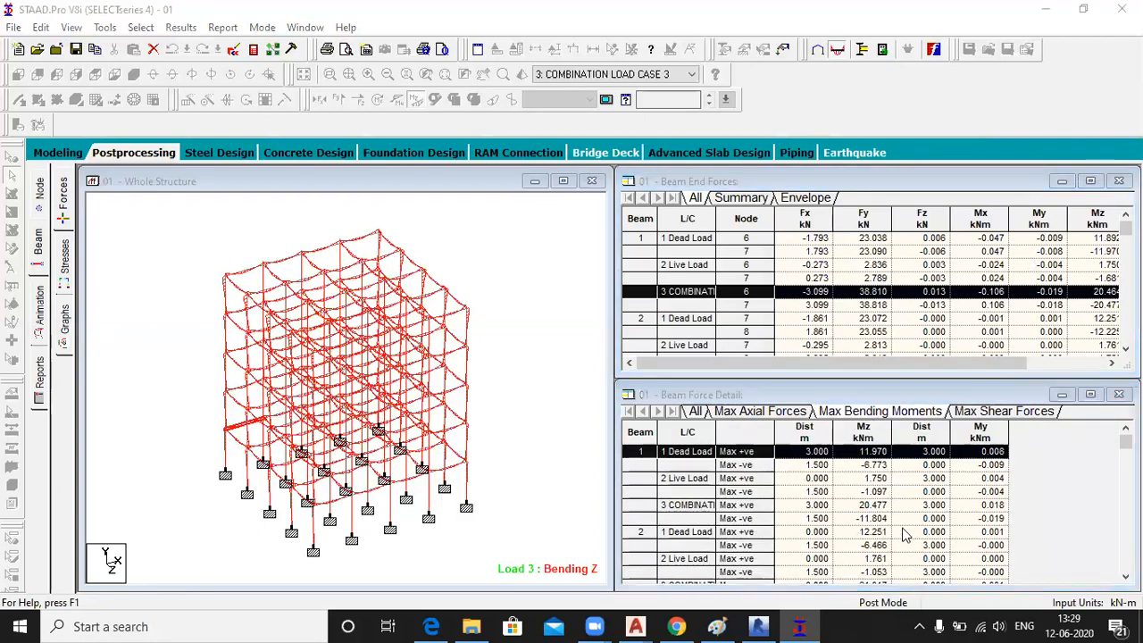
{"action": "left_click", "coordinate": [756, 455]}
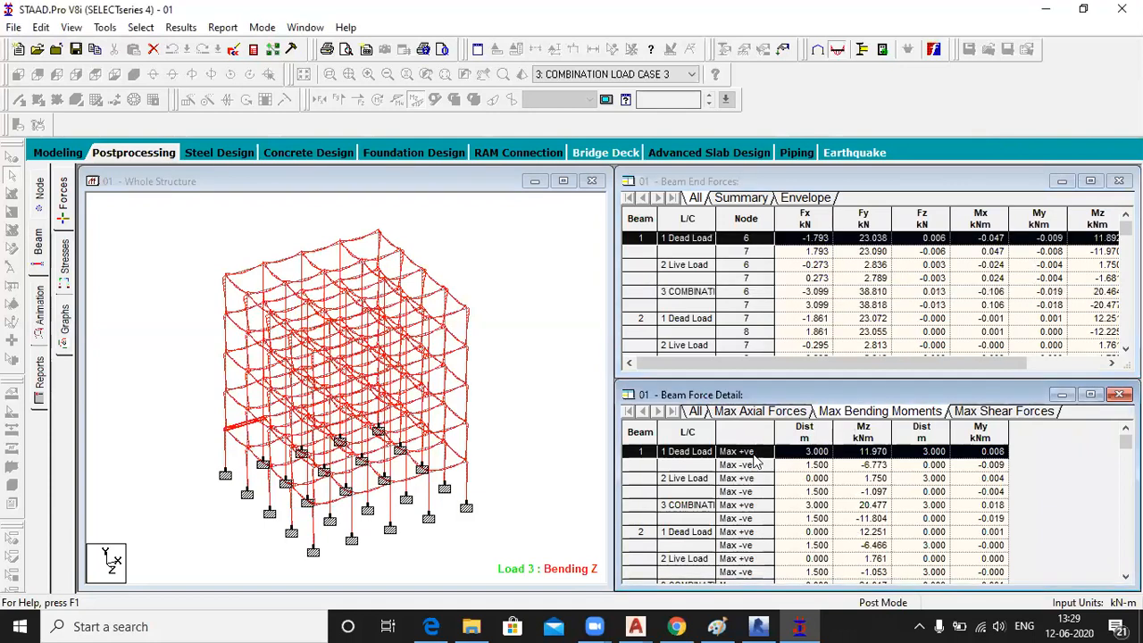
{"action": "left_click", "coordinate": [756, 465]}
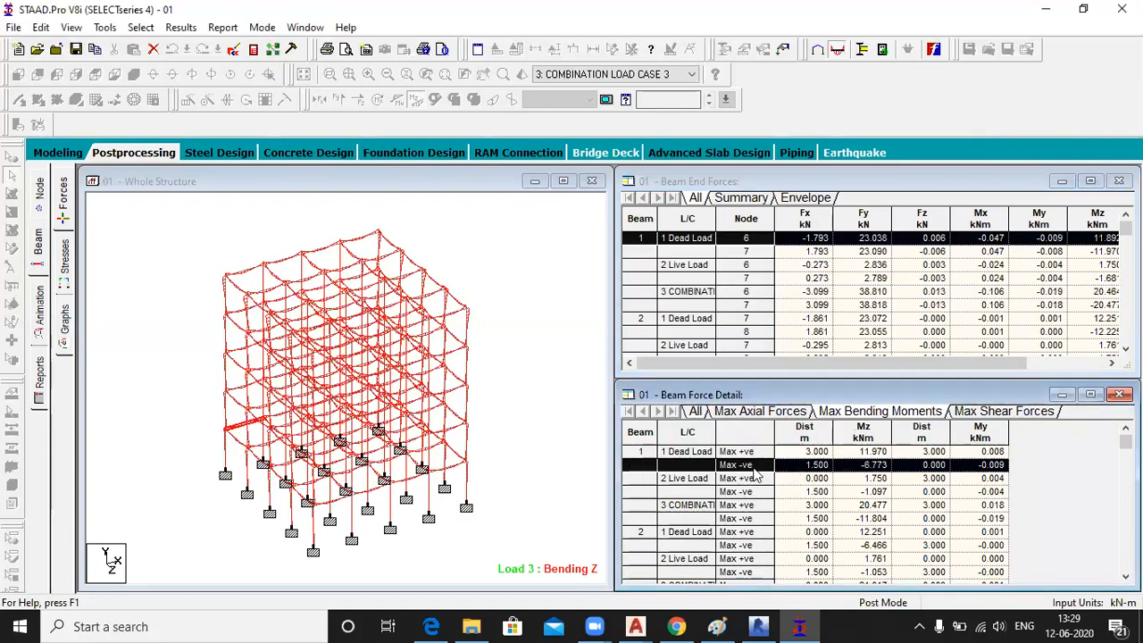
{"action": "left_click", "coordinate": [1027, 413]}
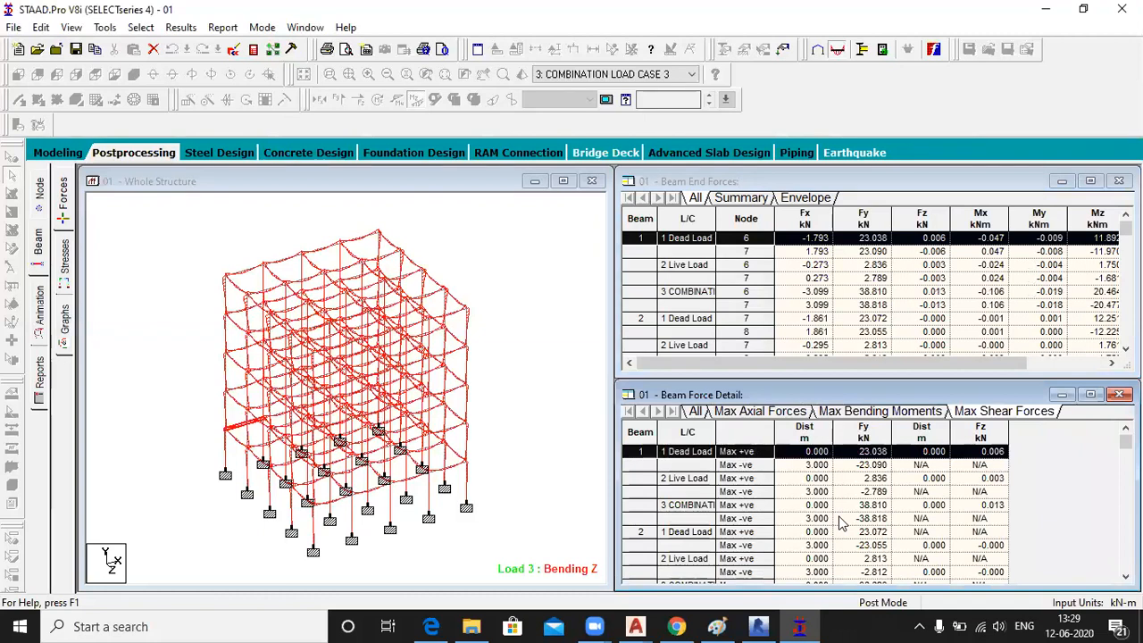
{"action": "scroll", "coordinate": [839, 522], "scroll_direction": "down", "scroll_amount": 3}
{"action": "scroll", "coordinate": [840, 522], "scroll_direction": "down", "scroll_amount": 4}
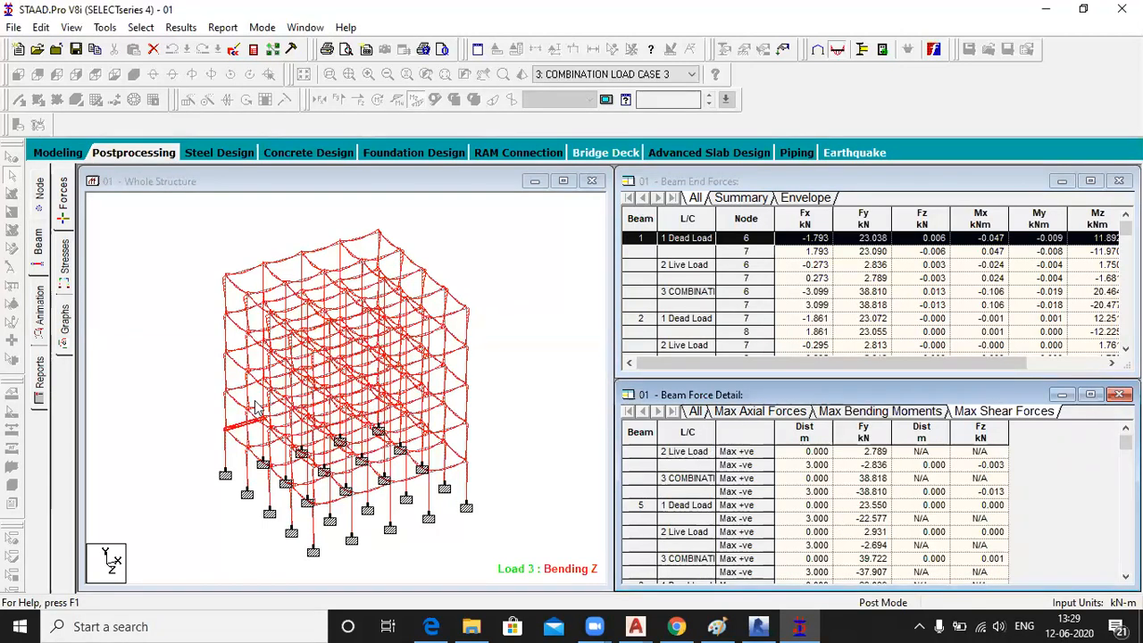
- Open beam 1's shear and bending results and view the Bending - Z diagram for dead, live and combination loads
{"action": "double_click", "coordinate": [241, 429]}
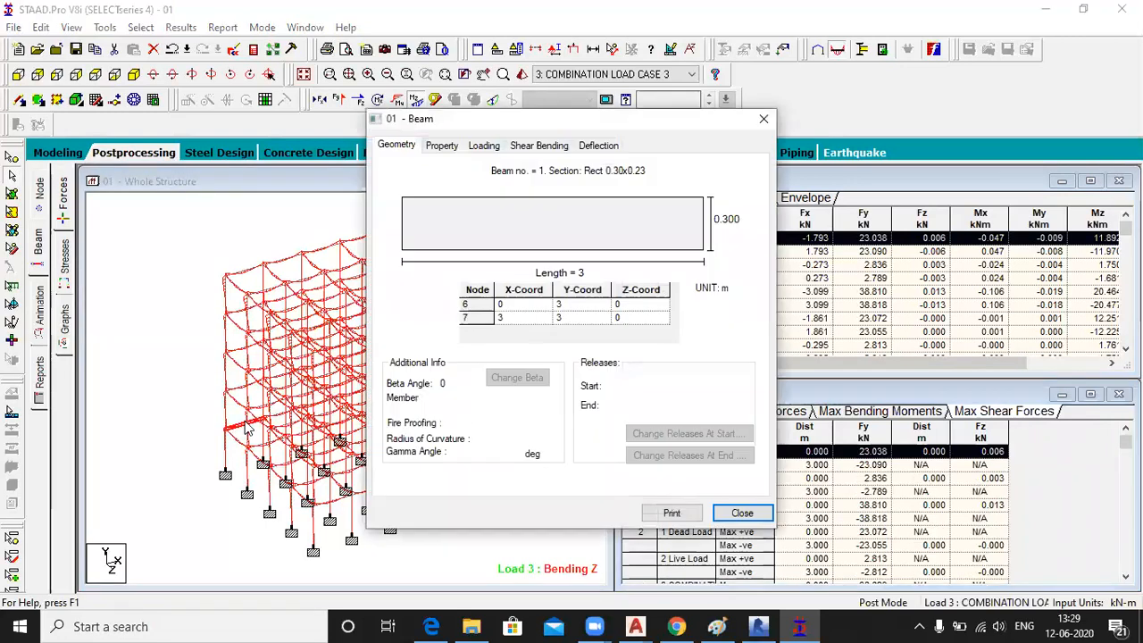
{"action": "left_click", "coordinate": [543, 149]}
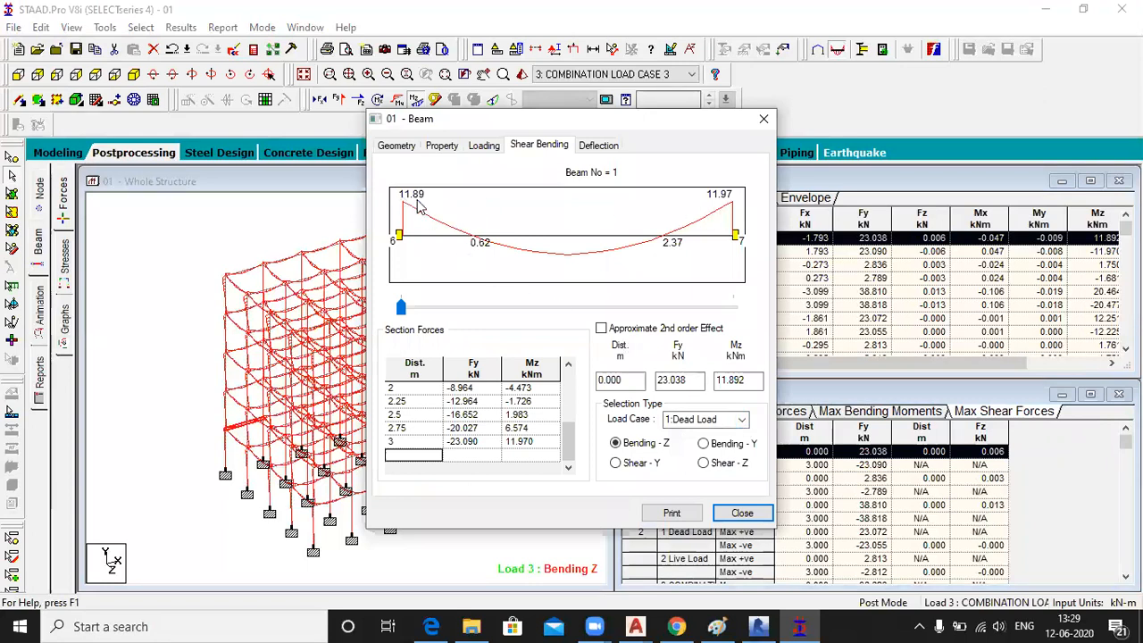
{"action": "left_click", "coordinate": [741, 420]}
{"action": "left_click", "coordinate": [701, 434]}
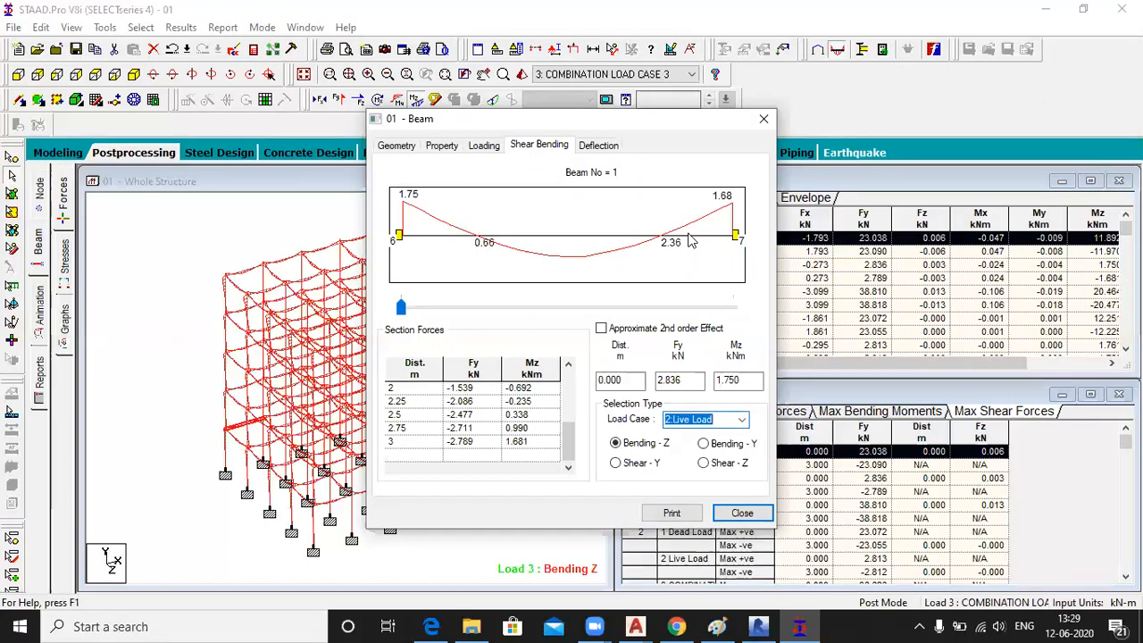
{"action": "left_click", "coordinate": [741, 419]}
{"action": "left_click", "coordinate": [725, 456]}
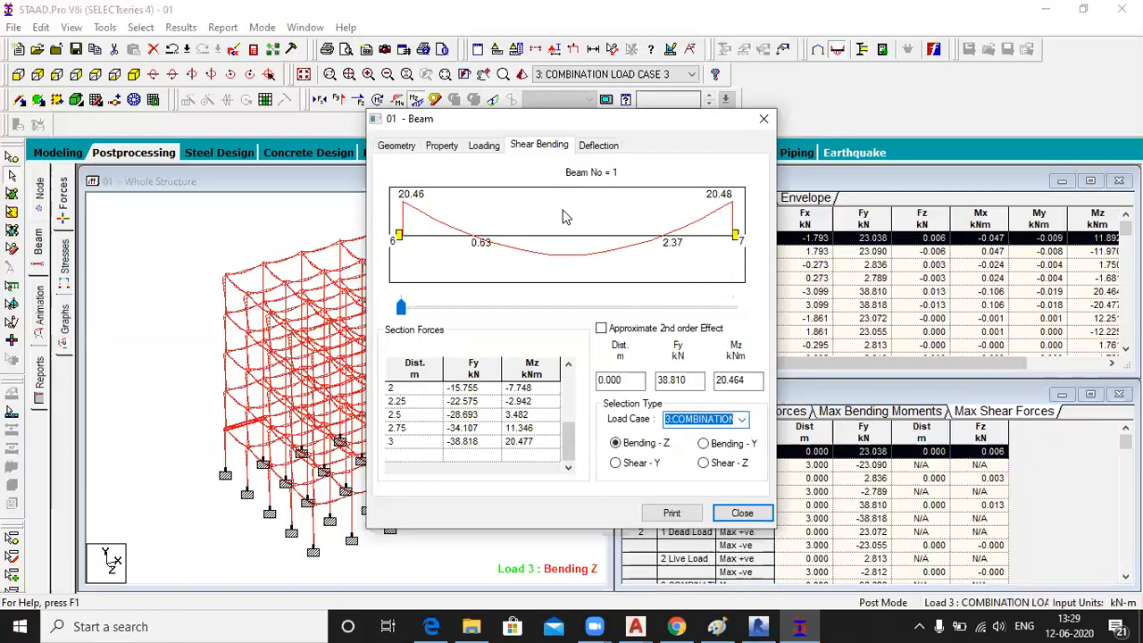
- Switch beam 1's combination load diagram to Shear - Y and check the section forces from 2 to 3 m
{"action": "left_click", "coordinate": [616, 464]}
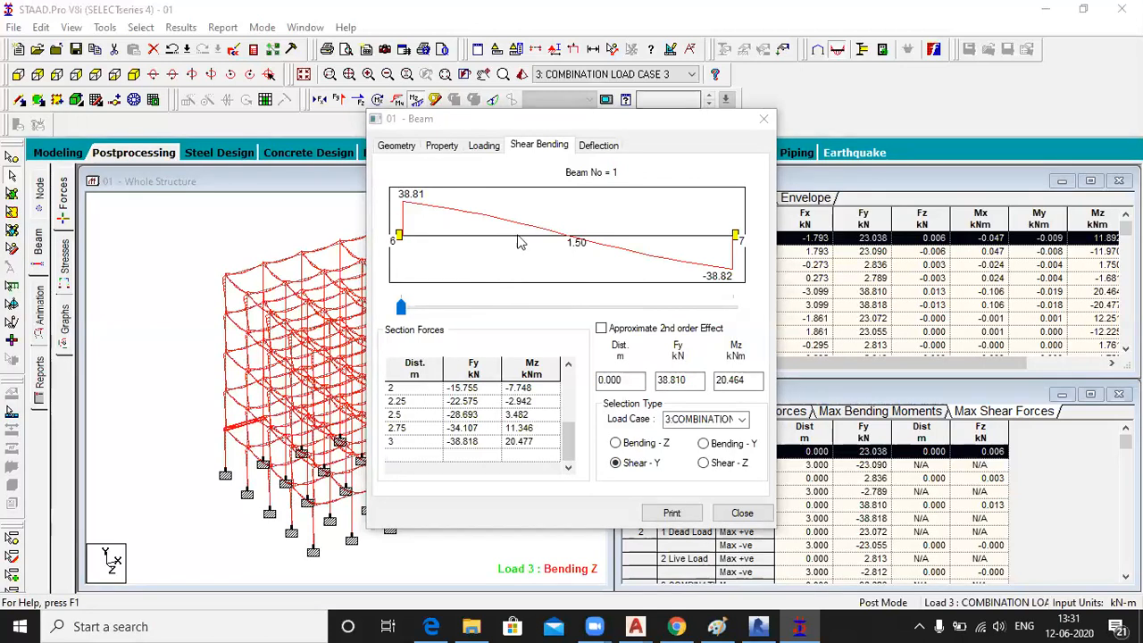
{"action": "left_click", "coordinate": [406, 402]}
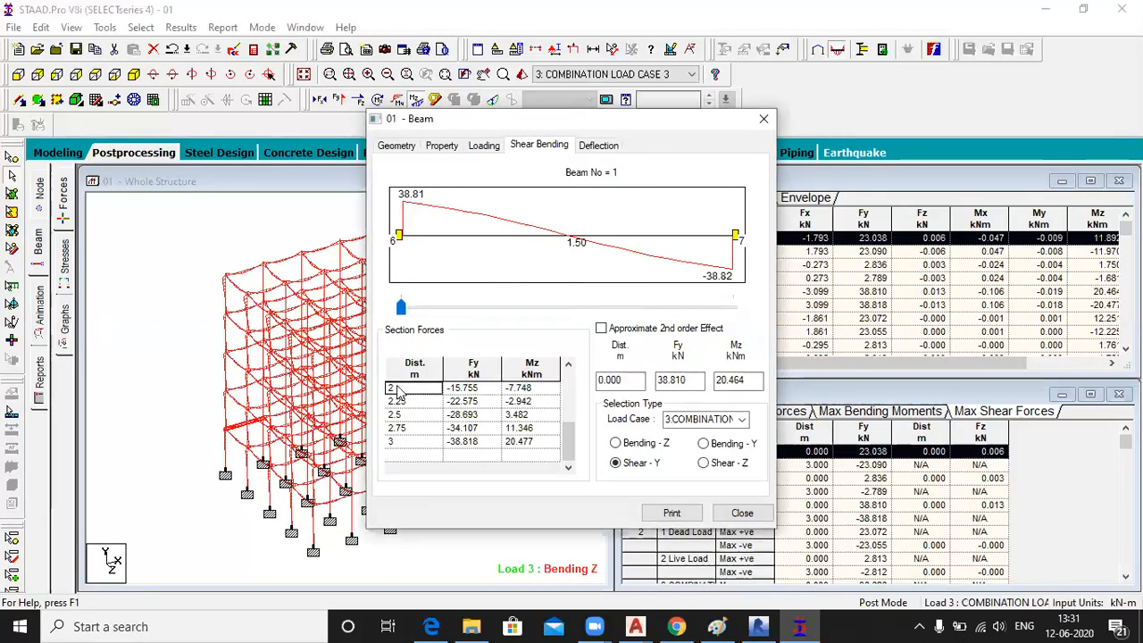
{"action": "left_click", "coordinate": [402, 414]}
{"action": "left_click", "coordinate": [408, 427]}
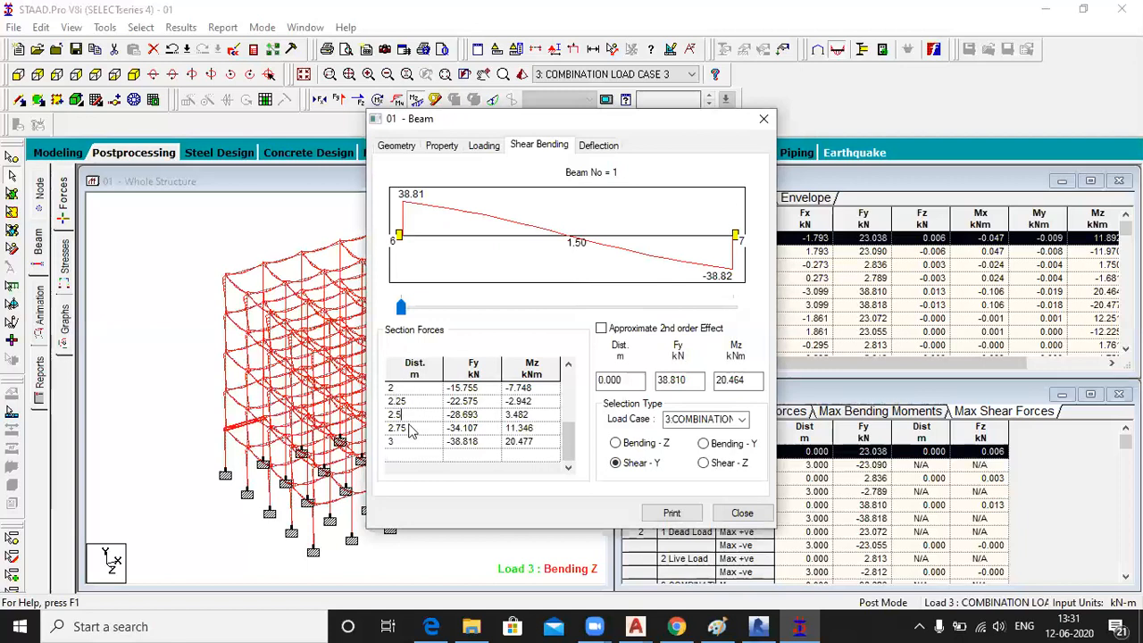
{"action": "left_click", "coordinate": [409, 441]}
- Examine beam 1's Fy and Mz section forces at 0.25 m intervals from 0 to 1.5 m
{"action": "left_click_drag", "start_coordinate": [573, 449], "coordinate": [577, 379]}
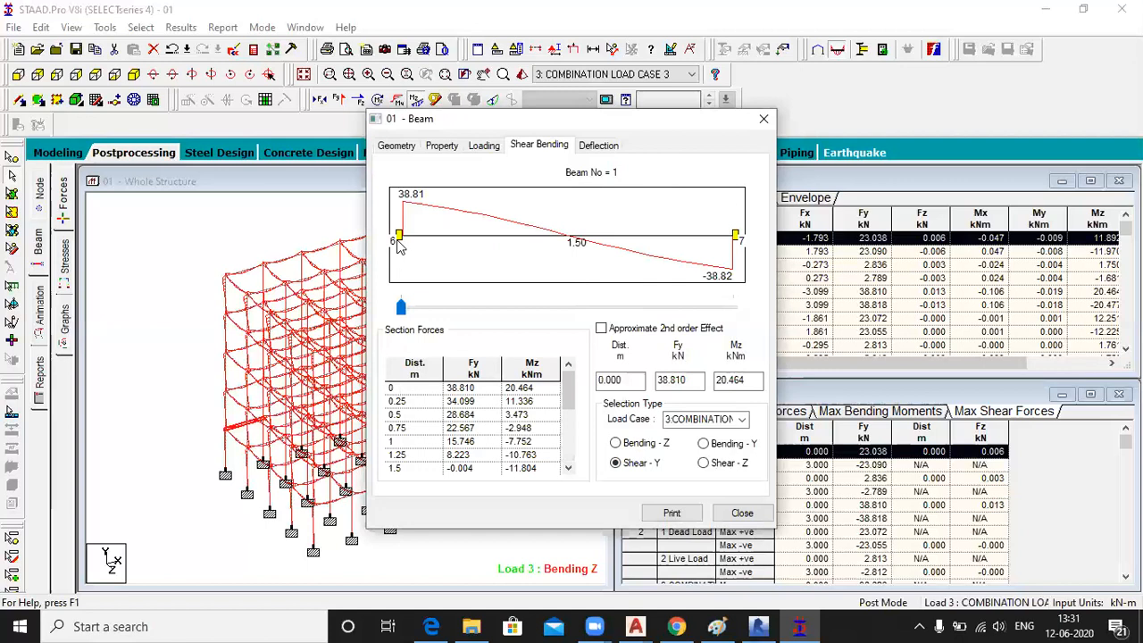
{"action": "left_click", "coordinate": [487, 394]}
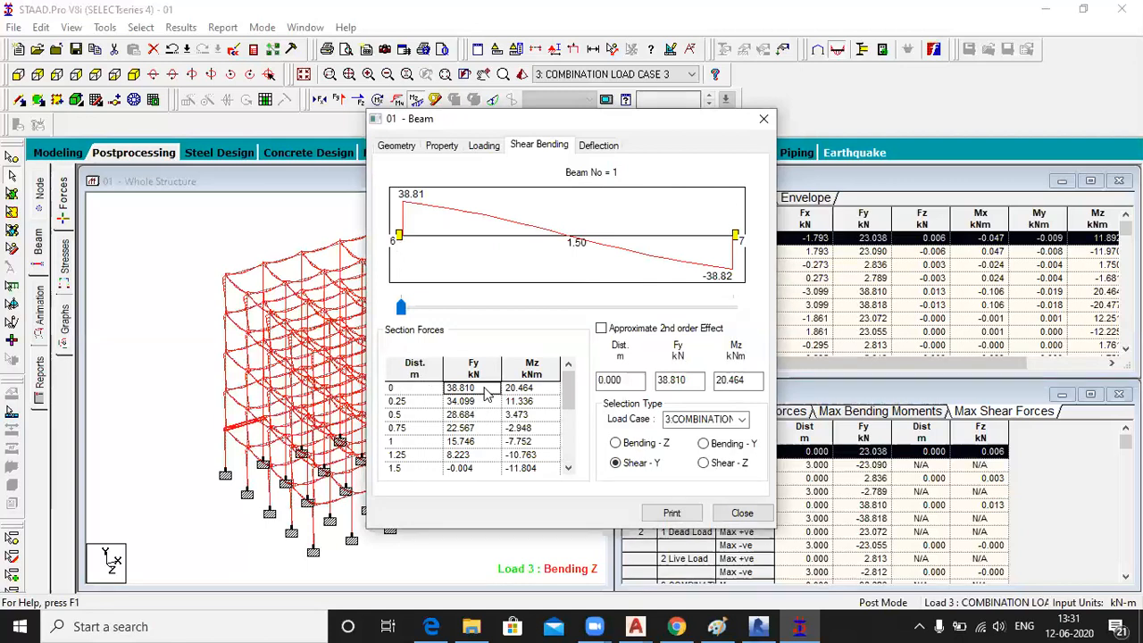
{"action": "left_click", "coordinate": [545, 393]}
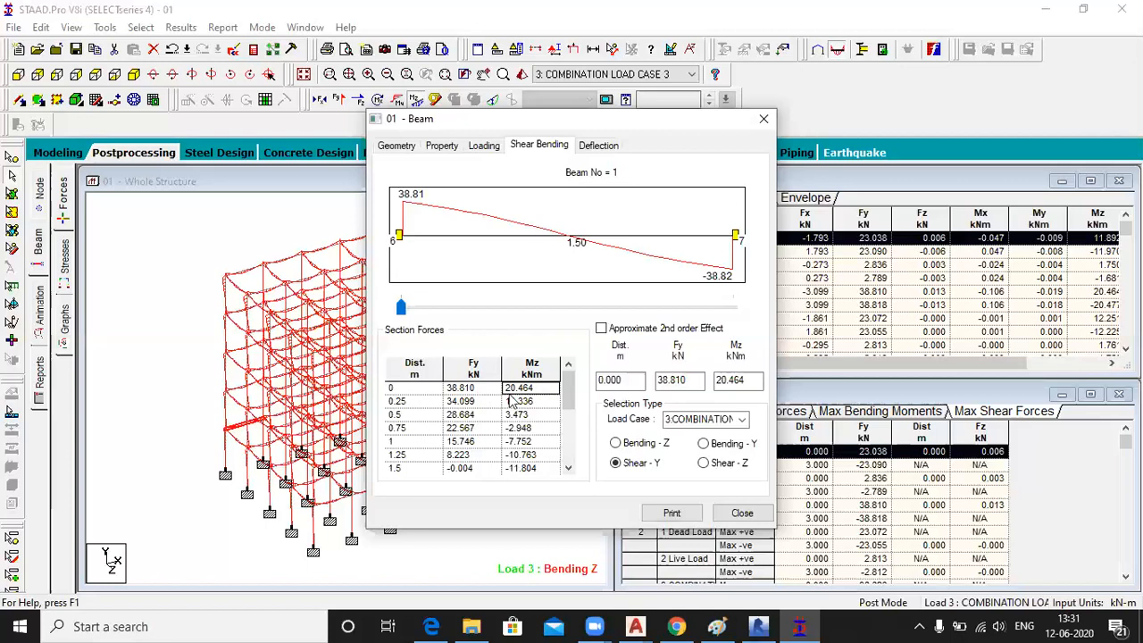
{"action": "left_click", "coordinate": [409, 403]}
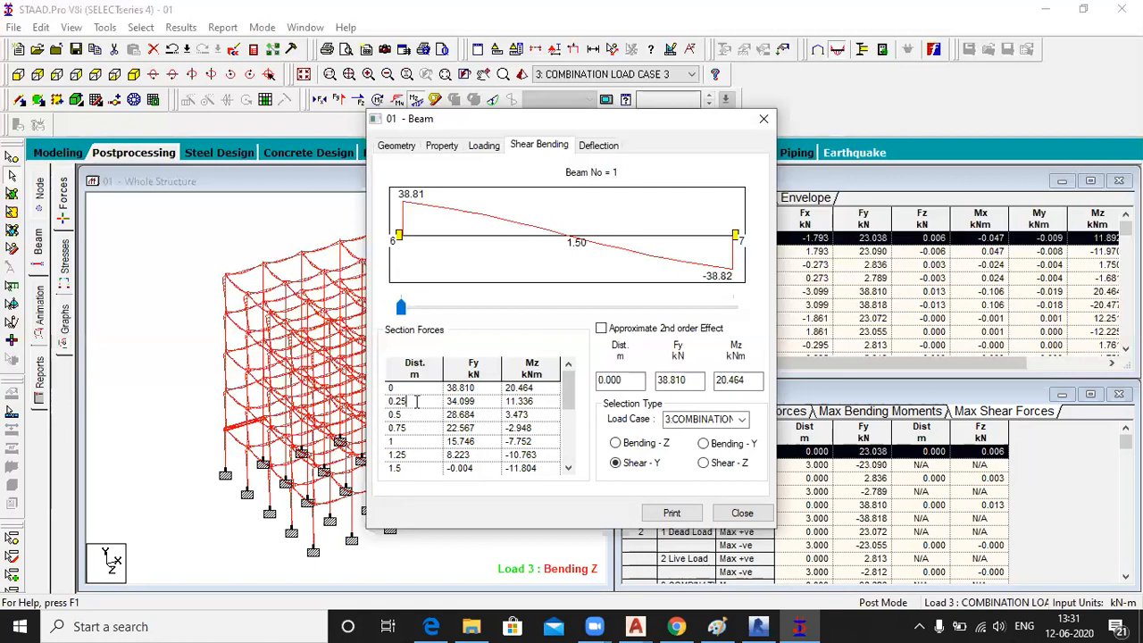
{"action": "left_click", "coordinate": [472, 406]}
{"action": "left_click", "coordinate": [540, 404]}
{"action": "left_click", "coordinate": [409, 417]}
{"action": "left_click", "coordinate": [420, 431]}
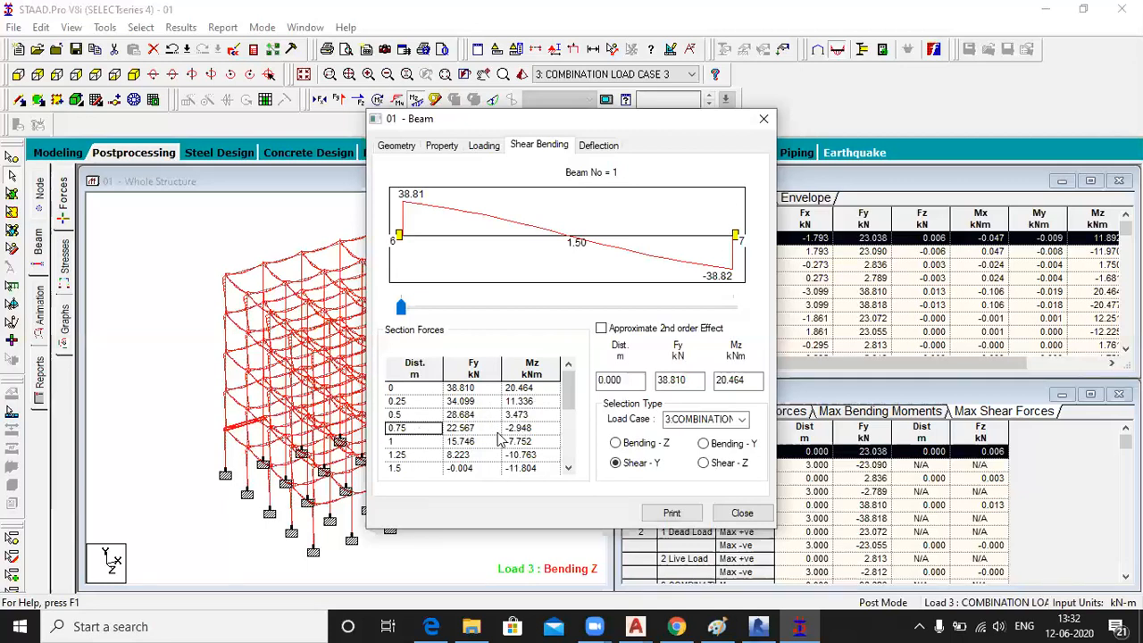
{"action": "left_click", "coordinate": [423, 443]}
{"action": "left_click", "coordinate": [420, 455]}
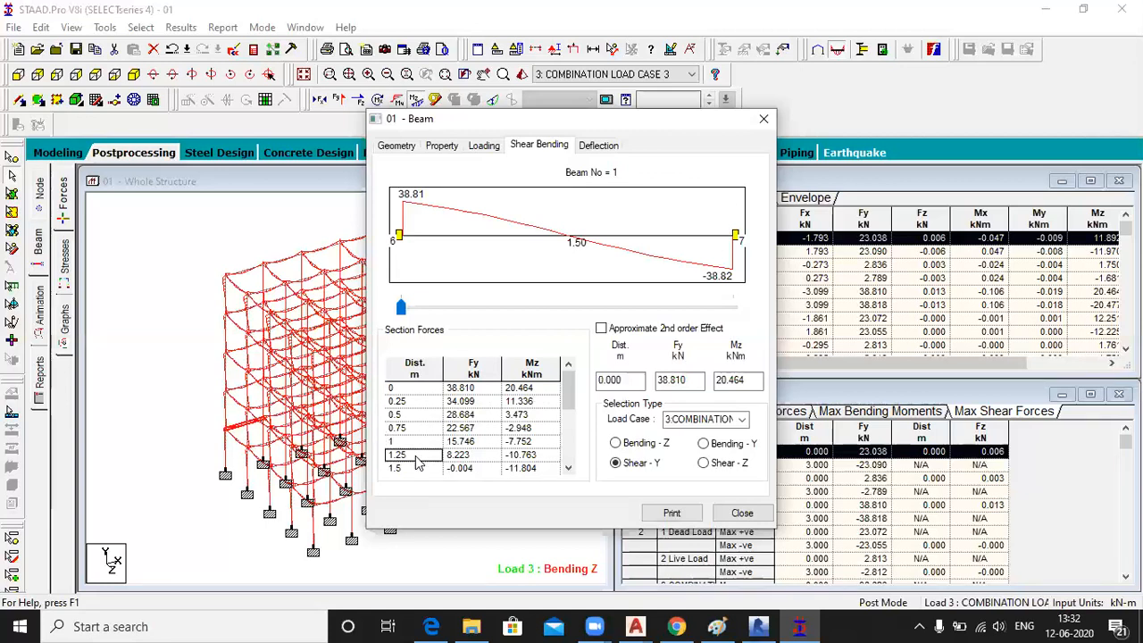
{"action": "left_click", "coordinate": [416, 472]}
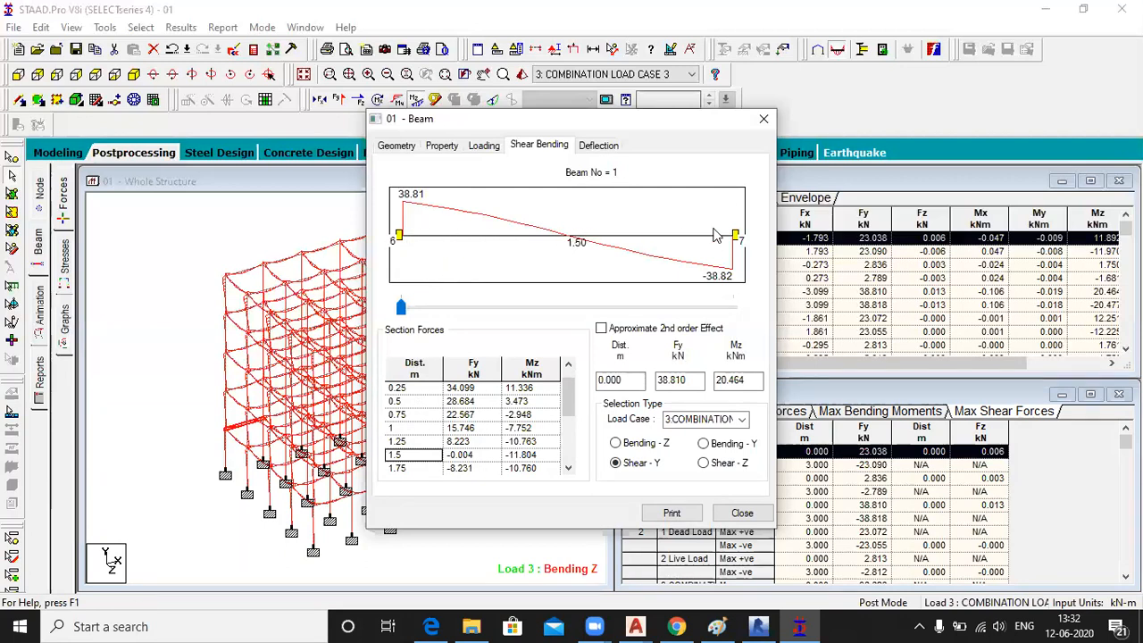
- Switch to Paint and draw a thick horizontal line about 217 px long beside the "Diameter= 2xRadius" text
{"action": "left_click", "coordinate": [634, 626]}
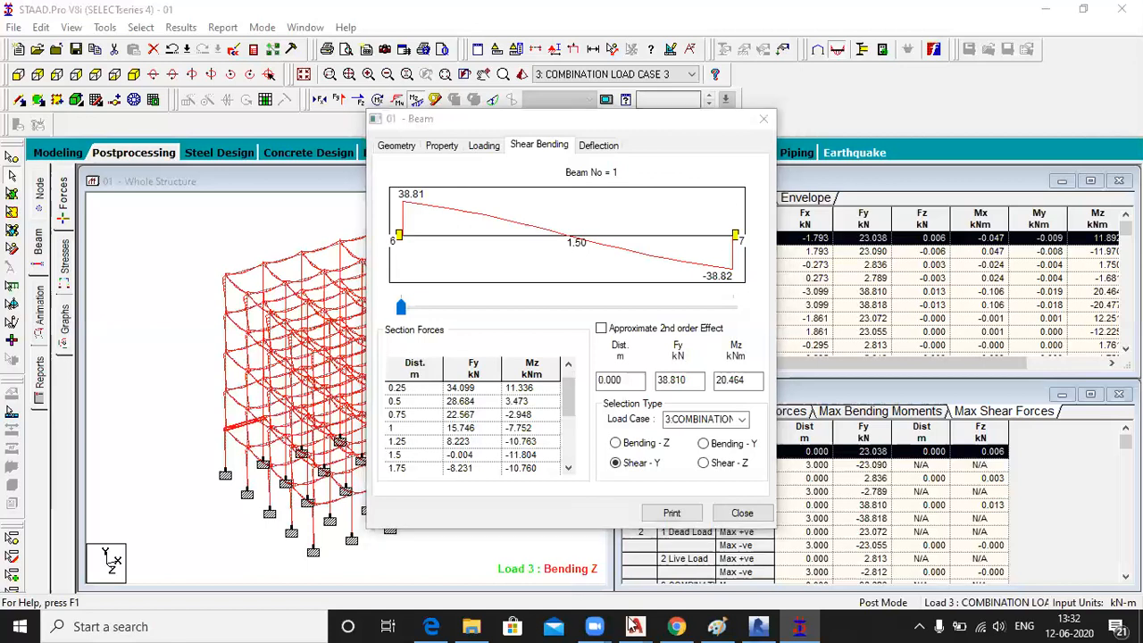
{"action": "left_click", "coordinate": [717, 626]}
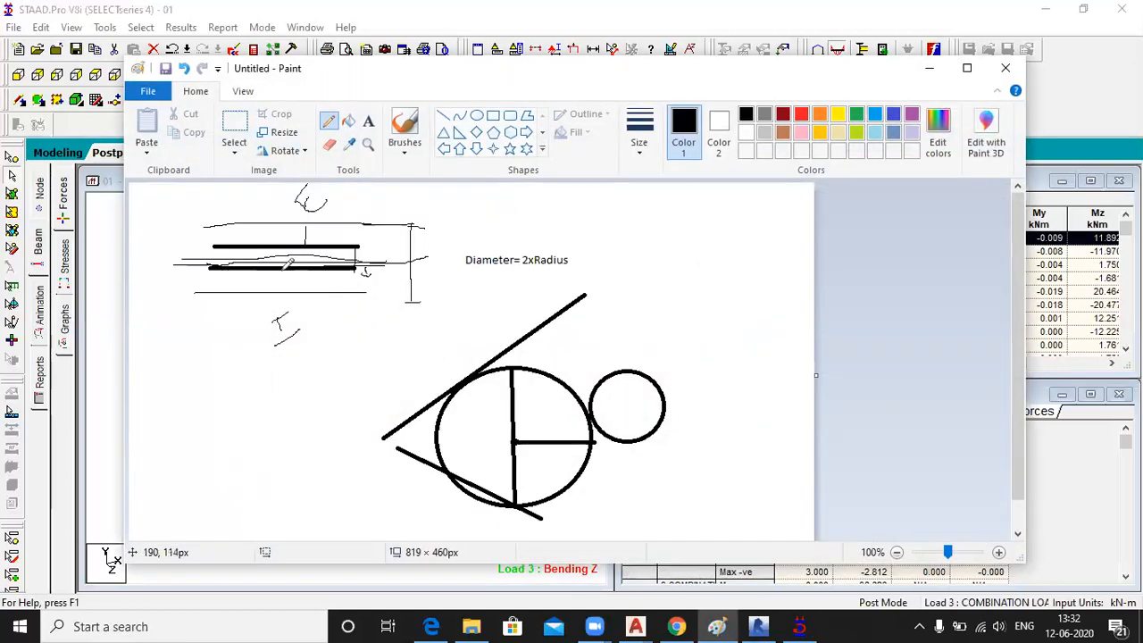
{"action": "left_click", "coordinate": [443, 116]}
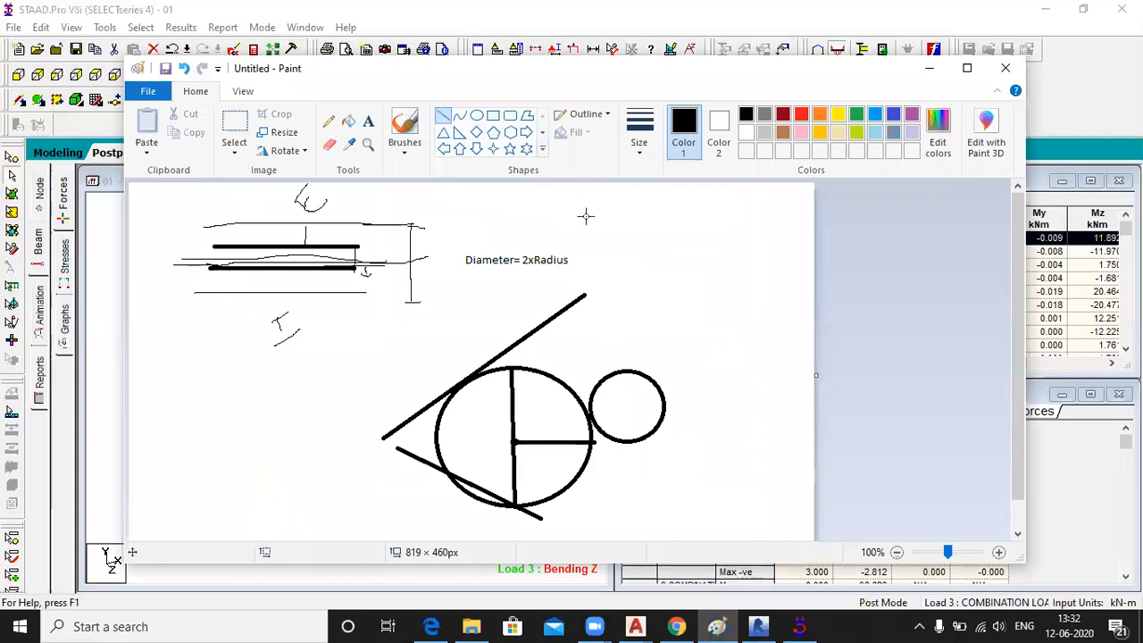
{"action": "left_click_drag", "start_coordinate": [624, 259], "coordinate": [806, 258]}
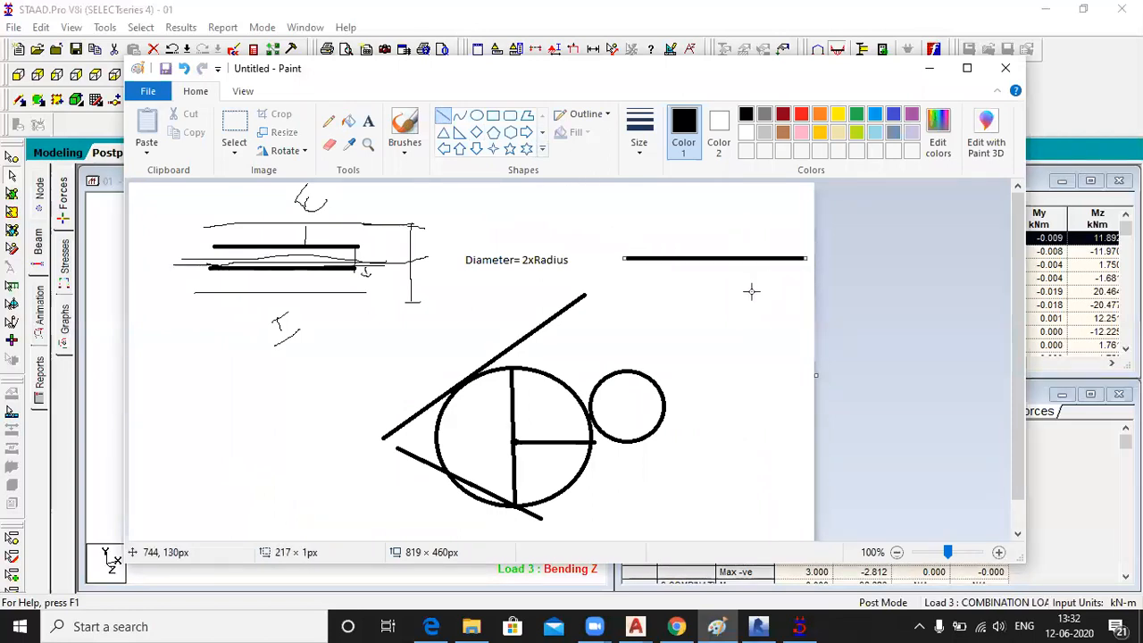
- Sketch evenly spaced thin vertical strokes along the top of the new horizontal line with the Pencil, and minimize Paint
{"action": "left_click", "coordinate": [328, 121]}
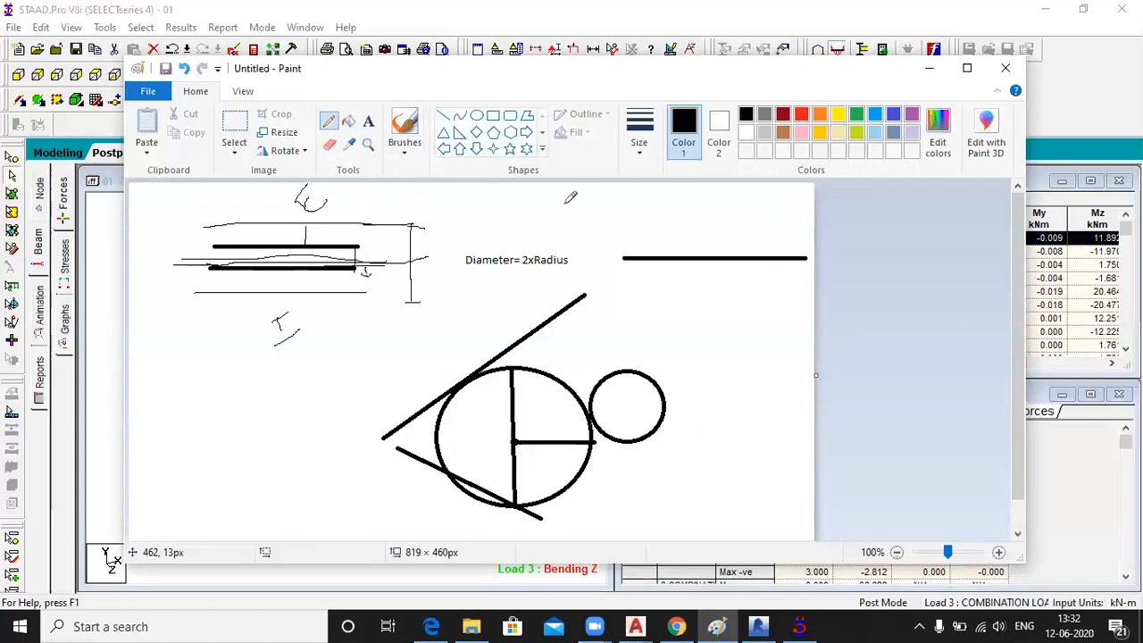
{"action": "left_click_drag", "start_coordinate": [629, 206], "coordinate": [625, 258]}
{"action": "left_click_drag", "start_coordinate": [644, 214], "coordinate": [645, 256]}
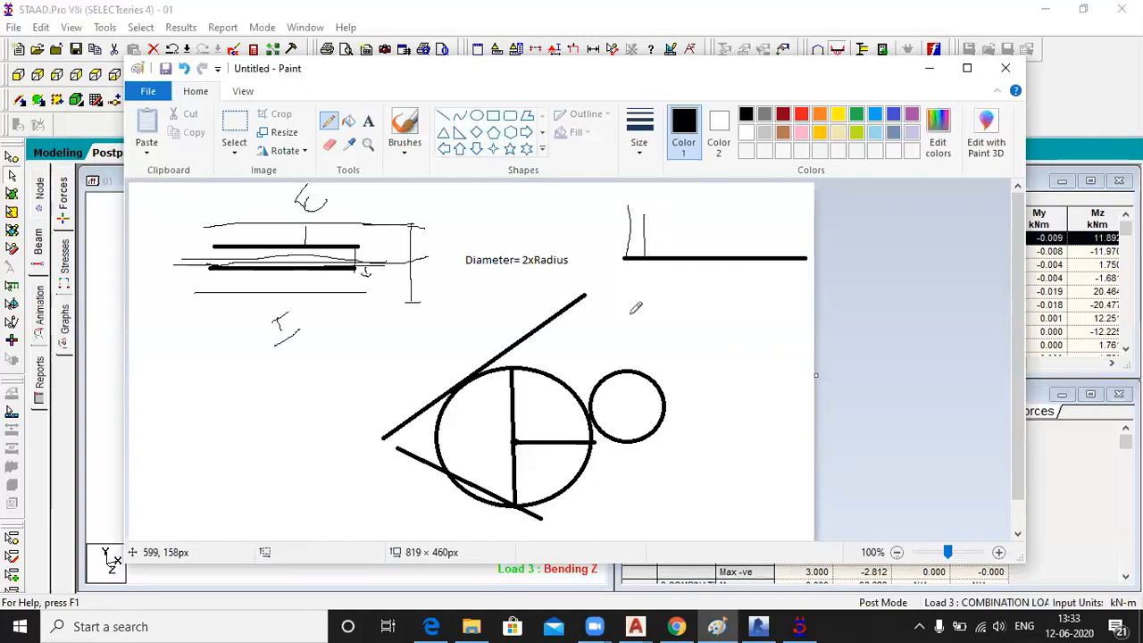
{"action": "mouse_move", "coordinate": [665, 220]}
{"action": "left_mouse_down"}
{"action": "mouse_move", "coordinate": [663, 257]}
{"action": "mouse_move", "coordinate": [684, 234]}
{"action": "mouse_move", "coordinate": [685, 258]}
{"action": "mouse_move", "coordinate": [706, 261]}
{"action": "left_mouse_up"}
{"action": "mouse_move", "coordinate": [725, 221]}
{"action": "left_mouse_down"}
{"action": "mouse_move", "coordinate": [725, 255]}
{"action": "mouse_move", "coordinate": [768, 255]}
{"action": "left_mouse_up"}
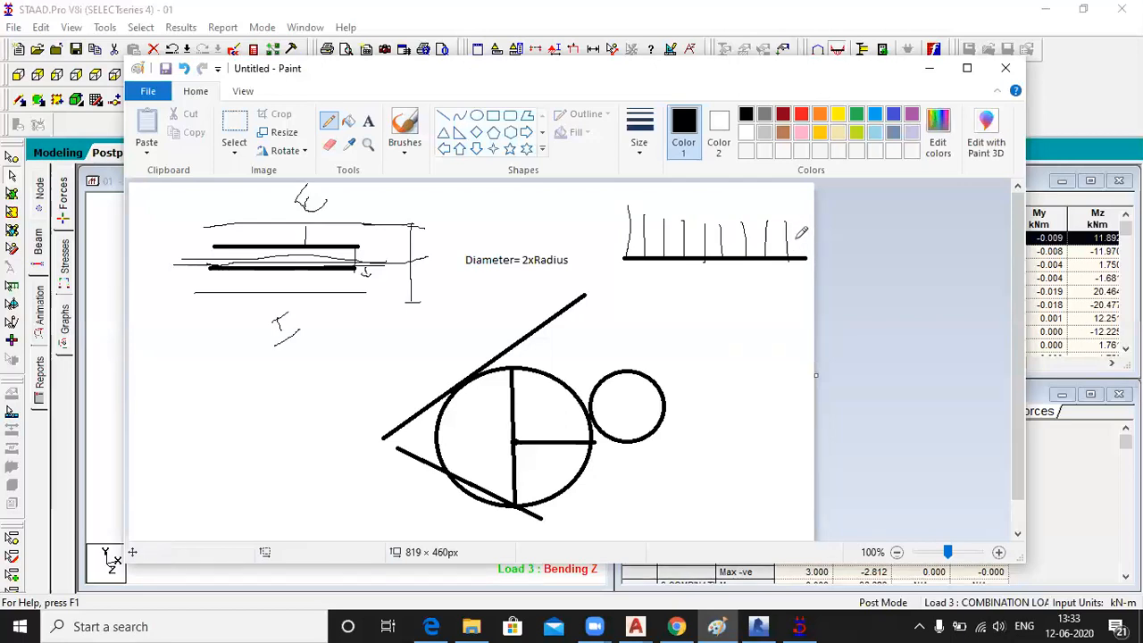
{"action": "left_click_drag", "start_coordinate": [802, 216], "coordinate": [802, 257]}
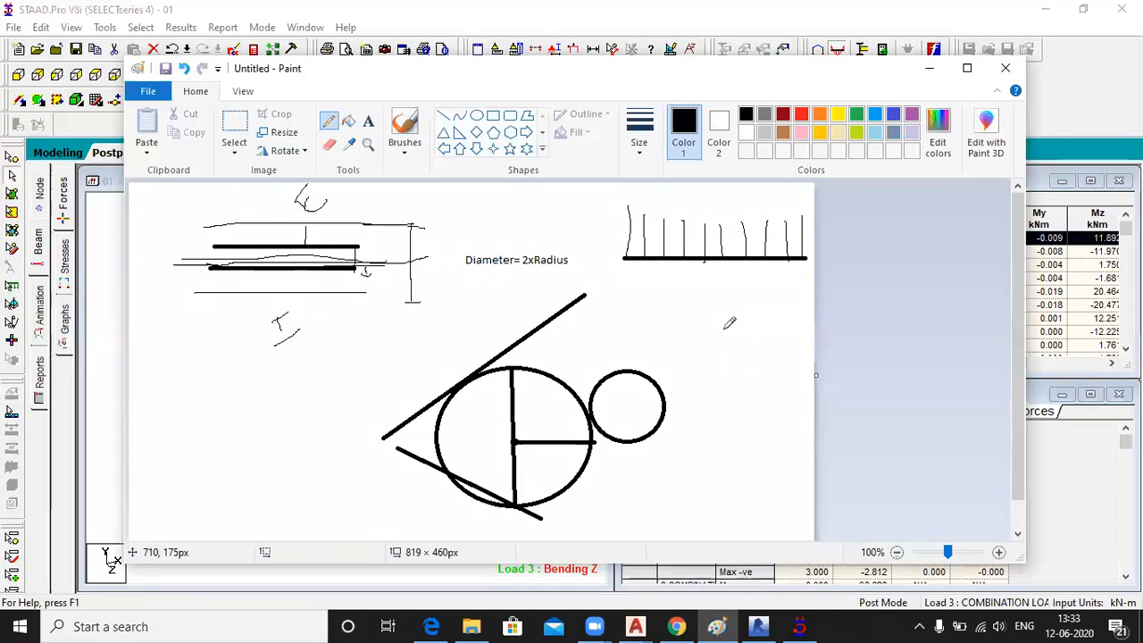
{"action": "left_click", "coordinate": [928, 70]}
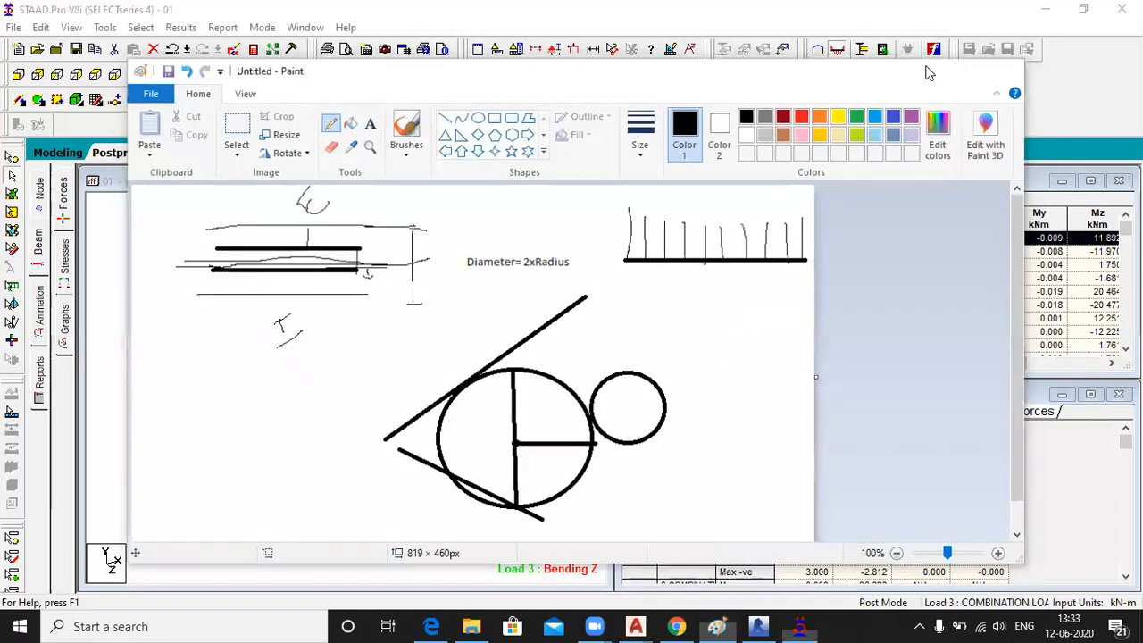